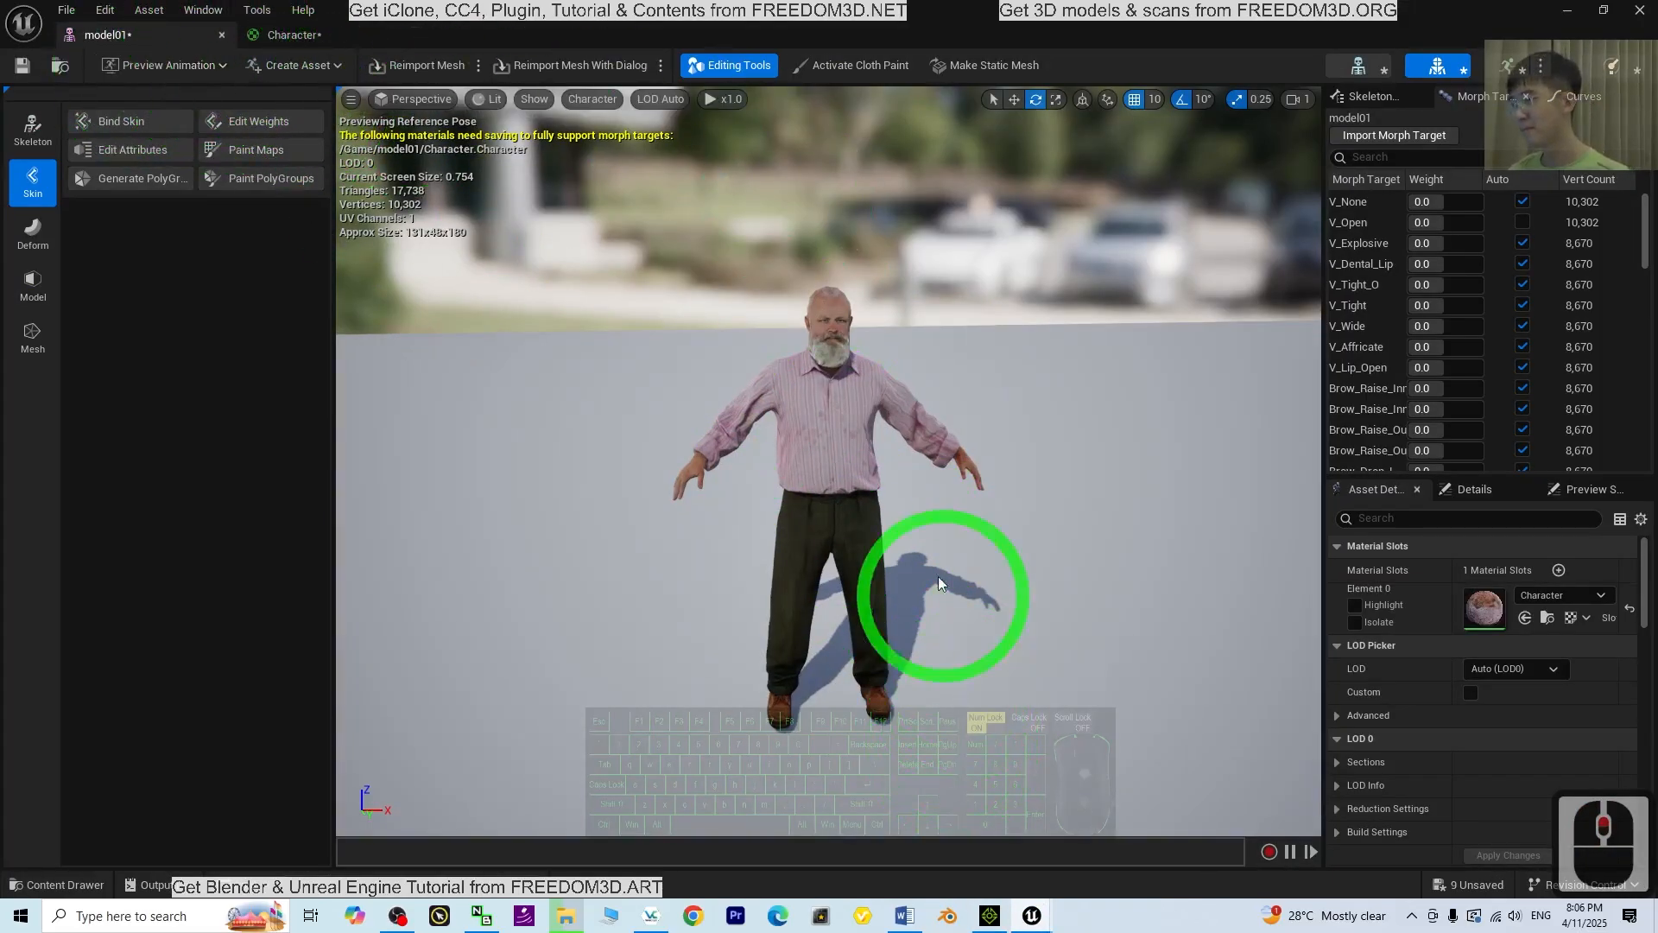
Close the model01 mesh editor and place the model01 skeletal mesh in the ThirdPersonMap level at about X 860, Y 1470, Z 0.
click(1030, 913)
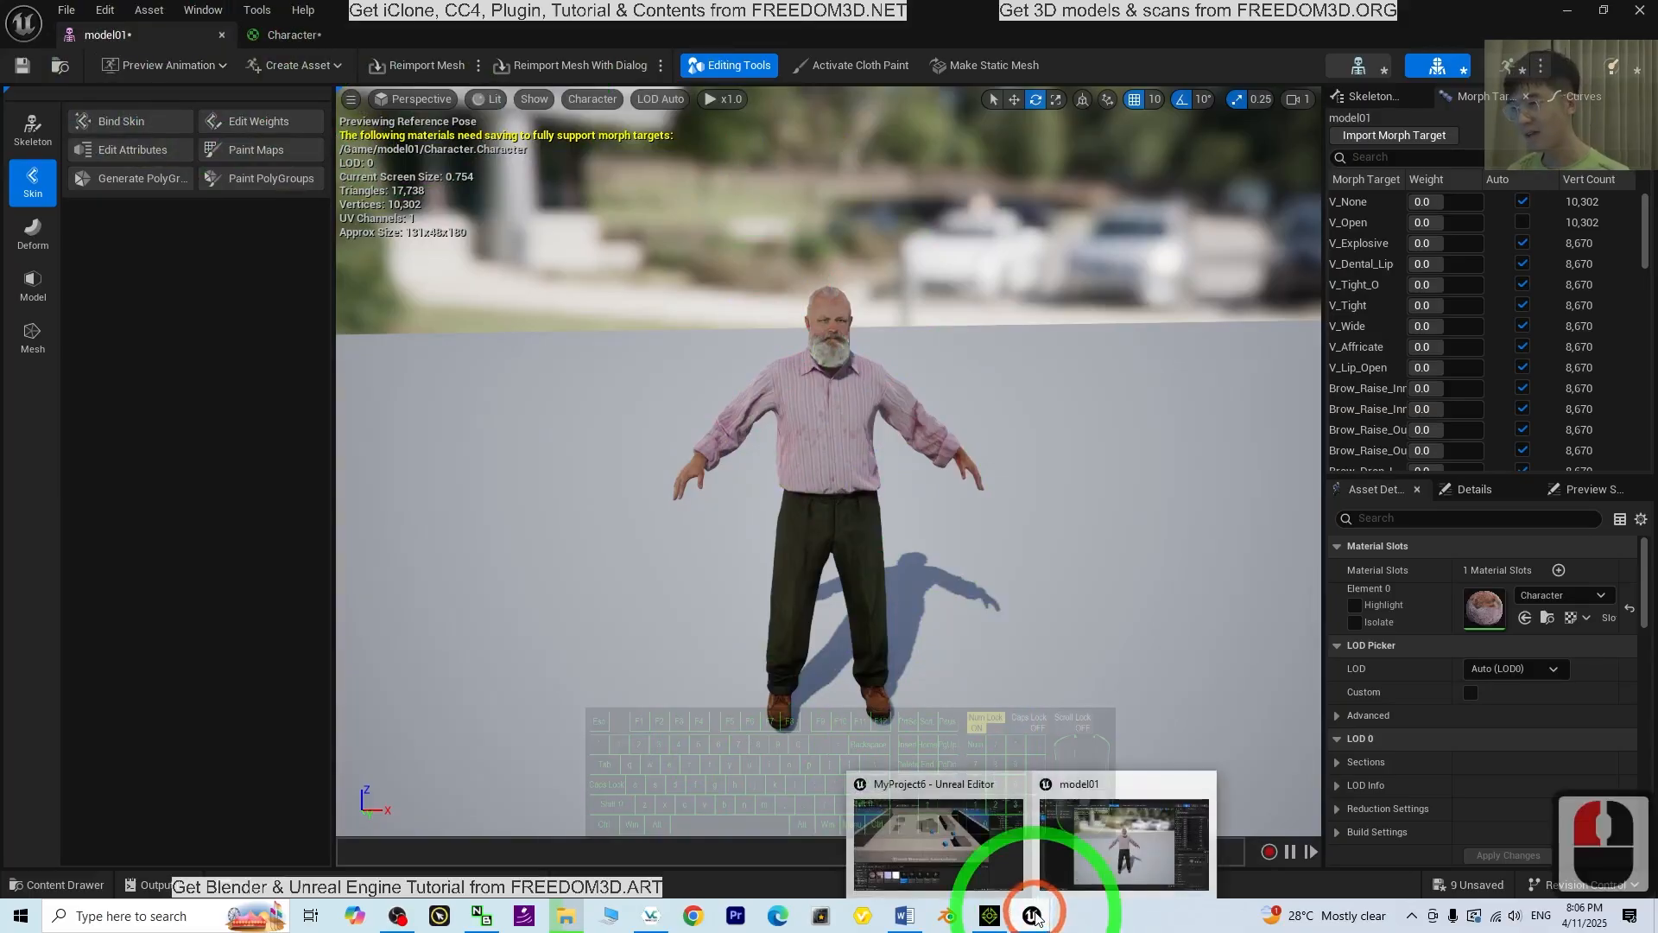
click(1638, 11)
drag(488, 745, 563, 418)
scroll(573, 368, up, 8)
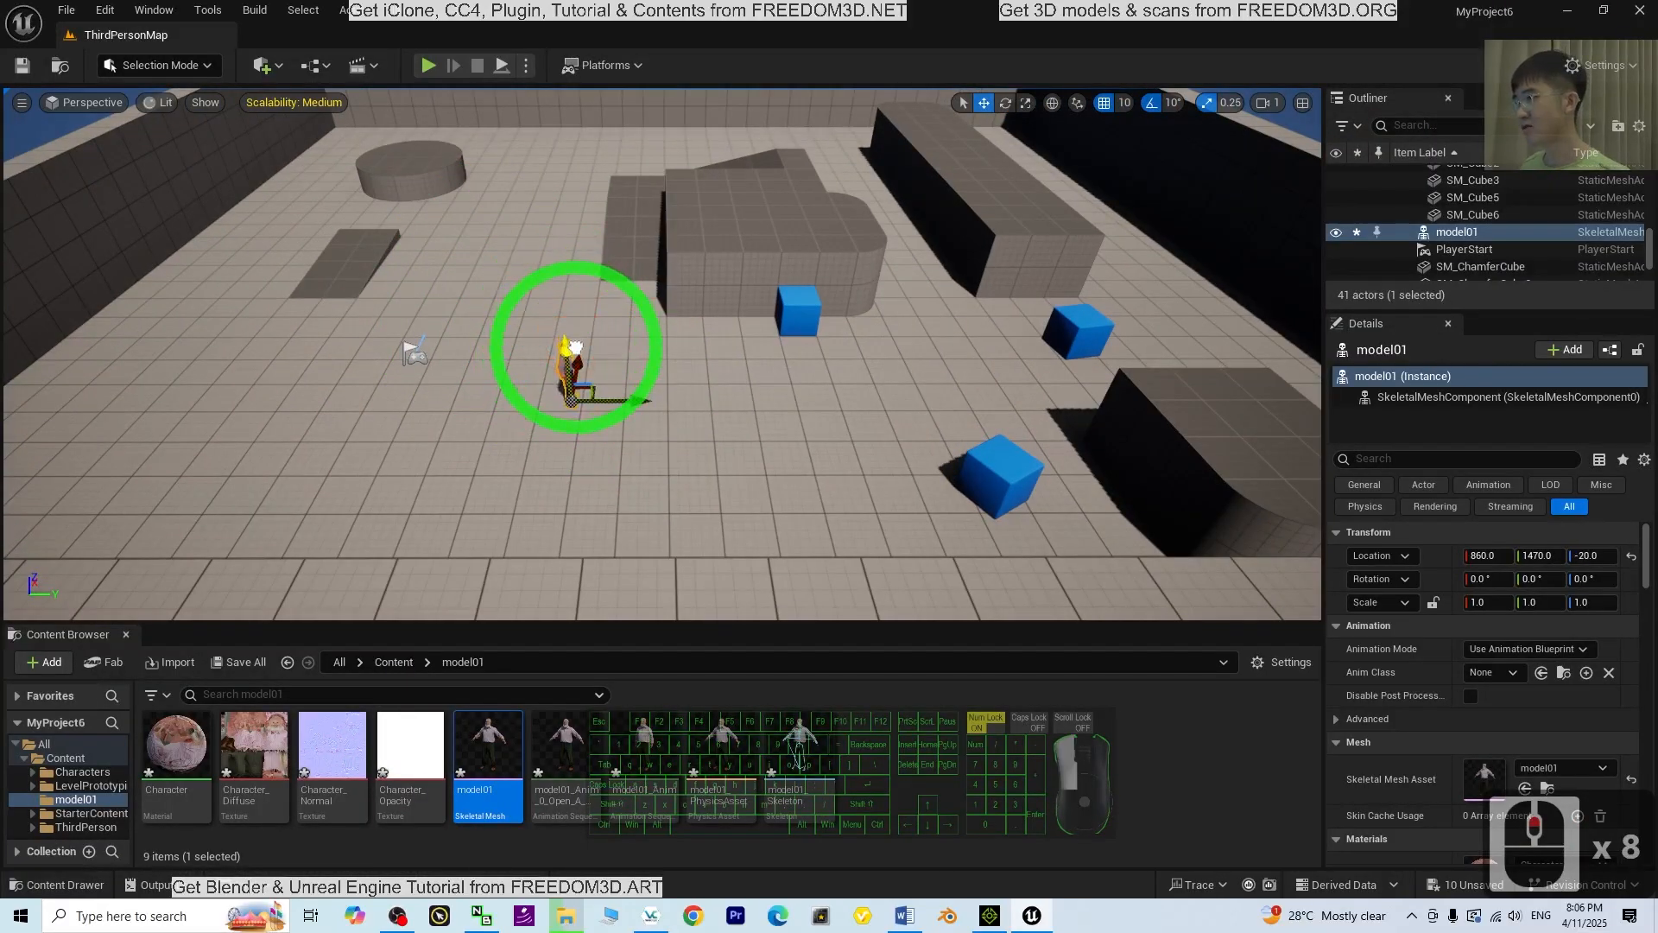
scroll(580, 467, up, 5)
scroll(580, 466, up, 4)
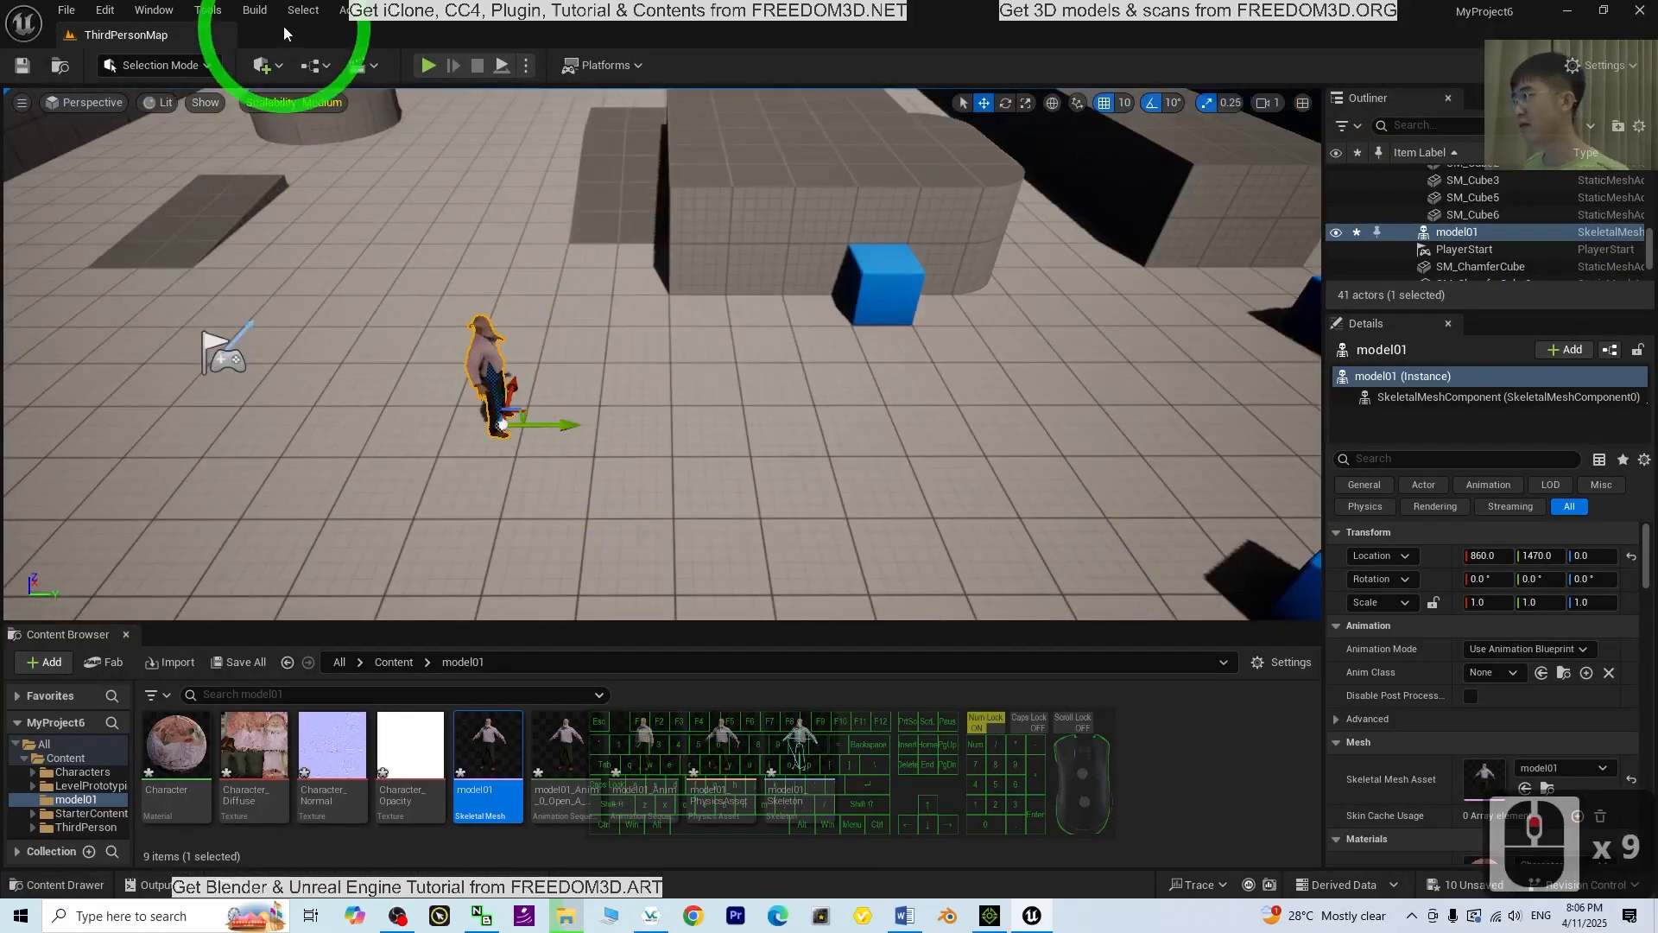
Play the level, run the mannequin around the placed character and jump beside it to inspect it, and end the play session.
click(418, 68)
key(w)
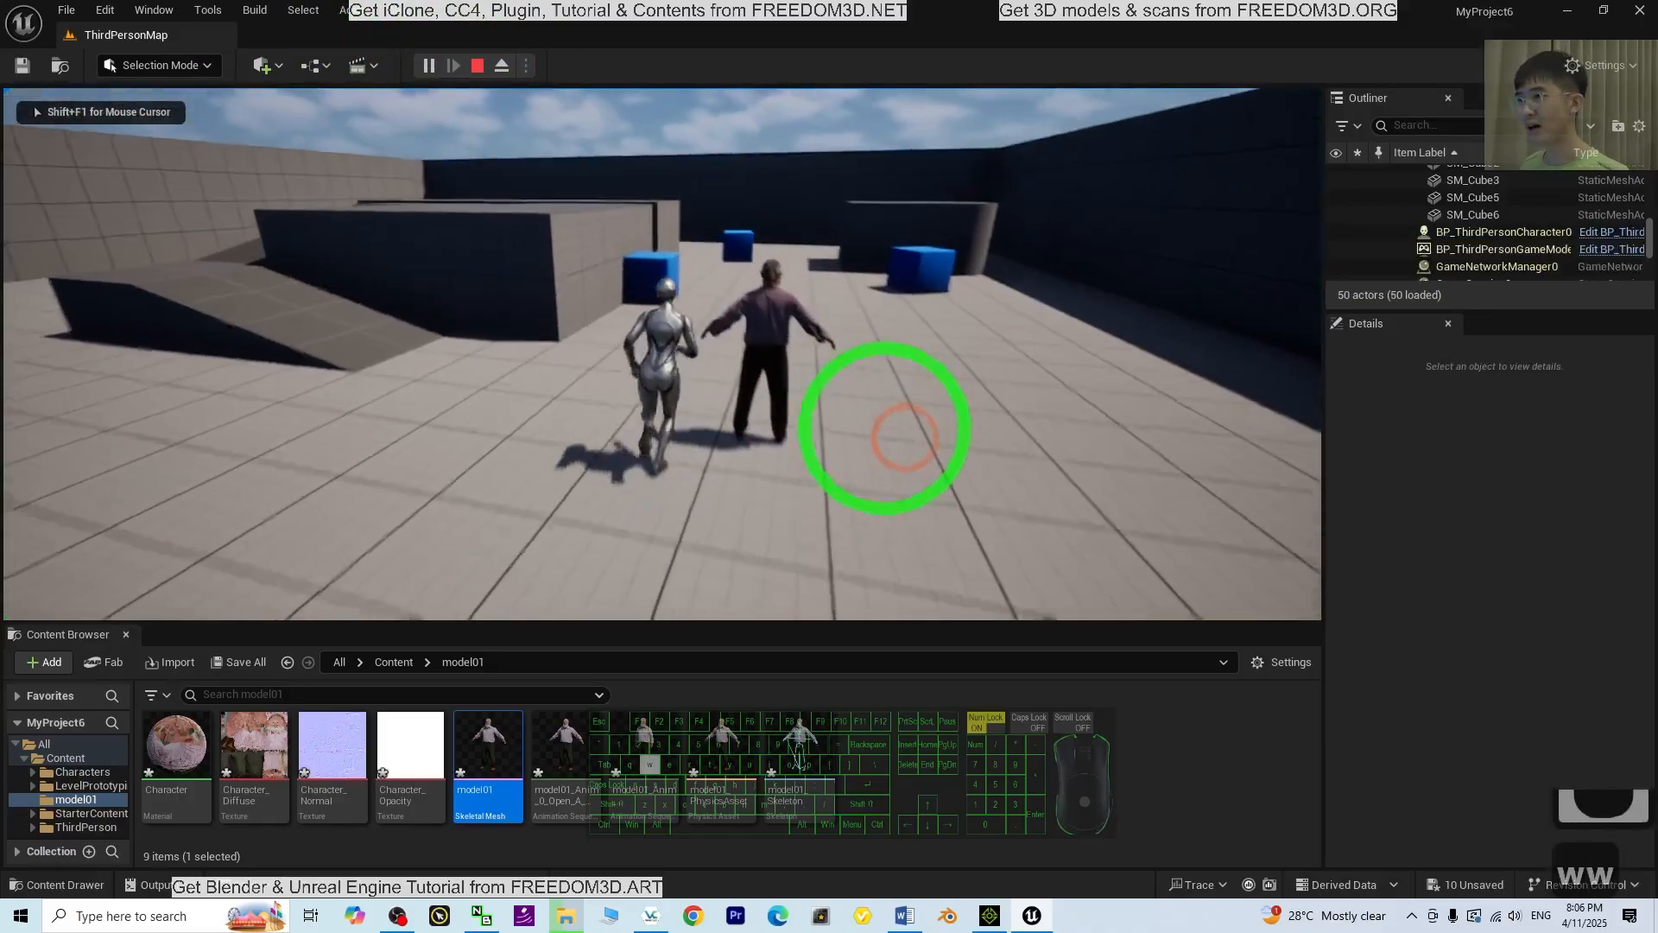
key(d)
key(s)
key(a)
key(w)
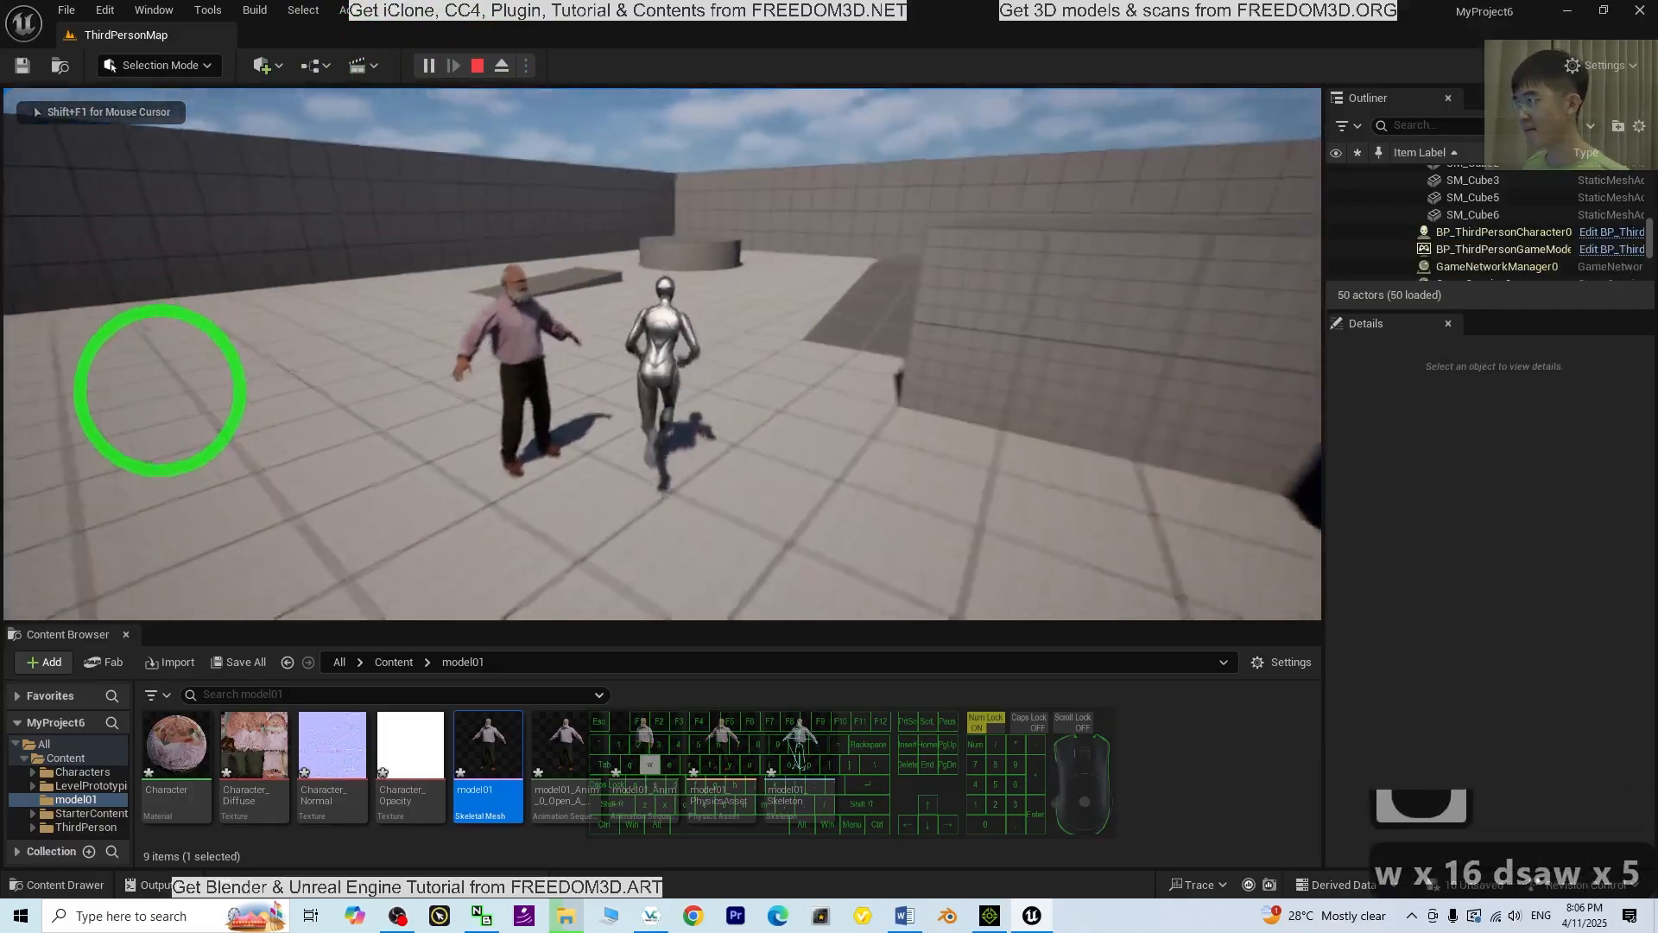
key(d)
key(s)
key(a)
key(w)
key(d)
key(s)
key(a)
key(w)
key(d)
key(s)
key(a)
key(w)
key(d)
key(s)
key(a)
key(w)
key(d)
key(s)
key(a)
key(w)
key(d)
key(s)
key(a)
key(w)
key(a)
key(s)
key(d)
key(s)
key(a)
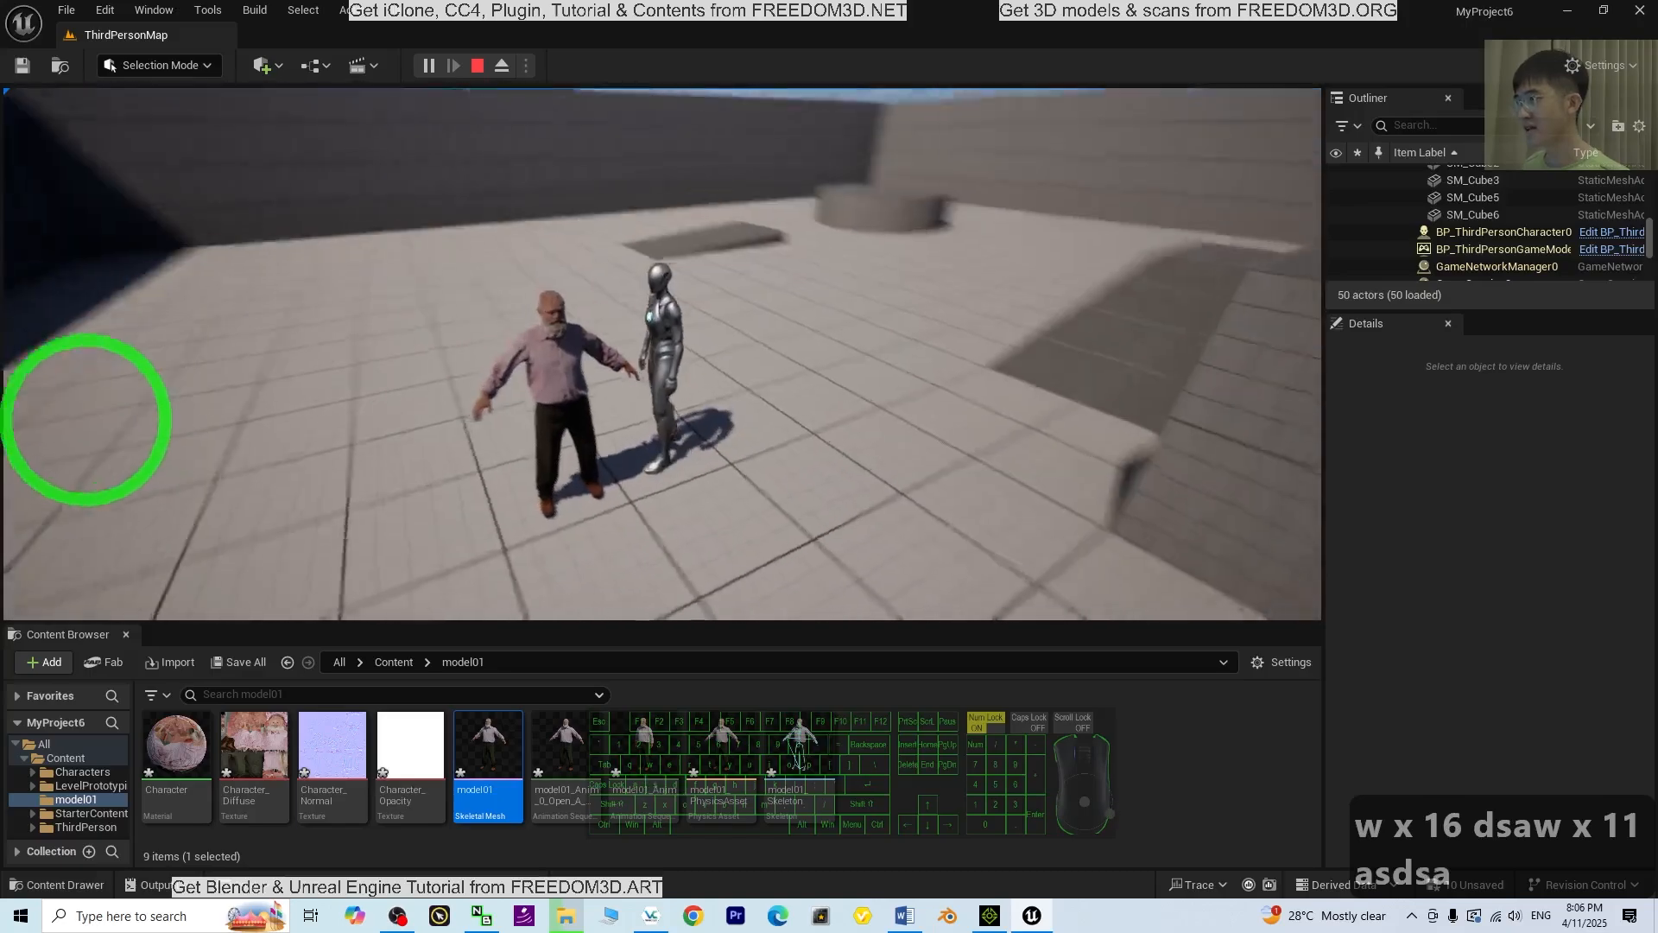
key(s)
key(s)
key(a)
key(w)
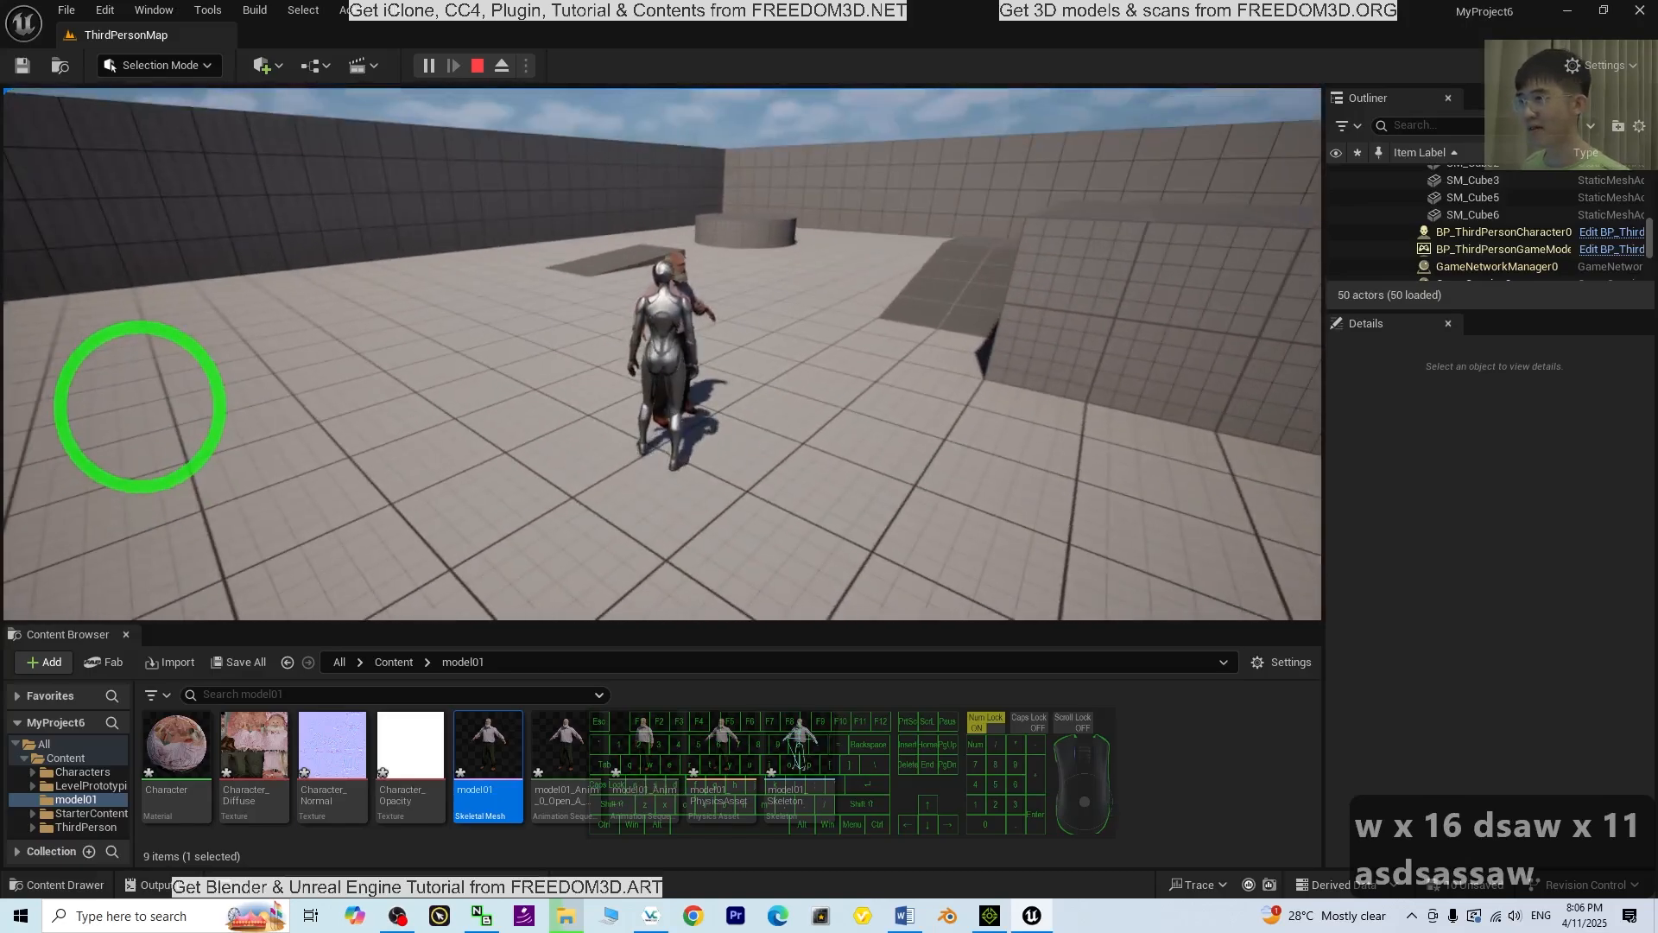
key(w)
key(d)
key(w)
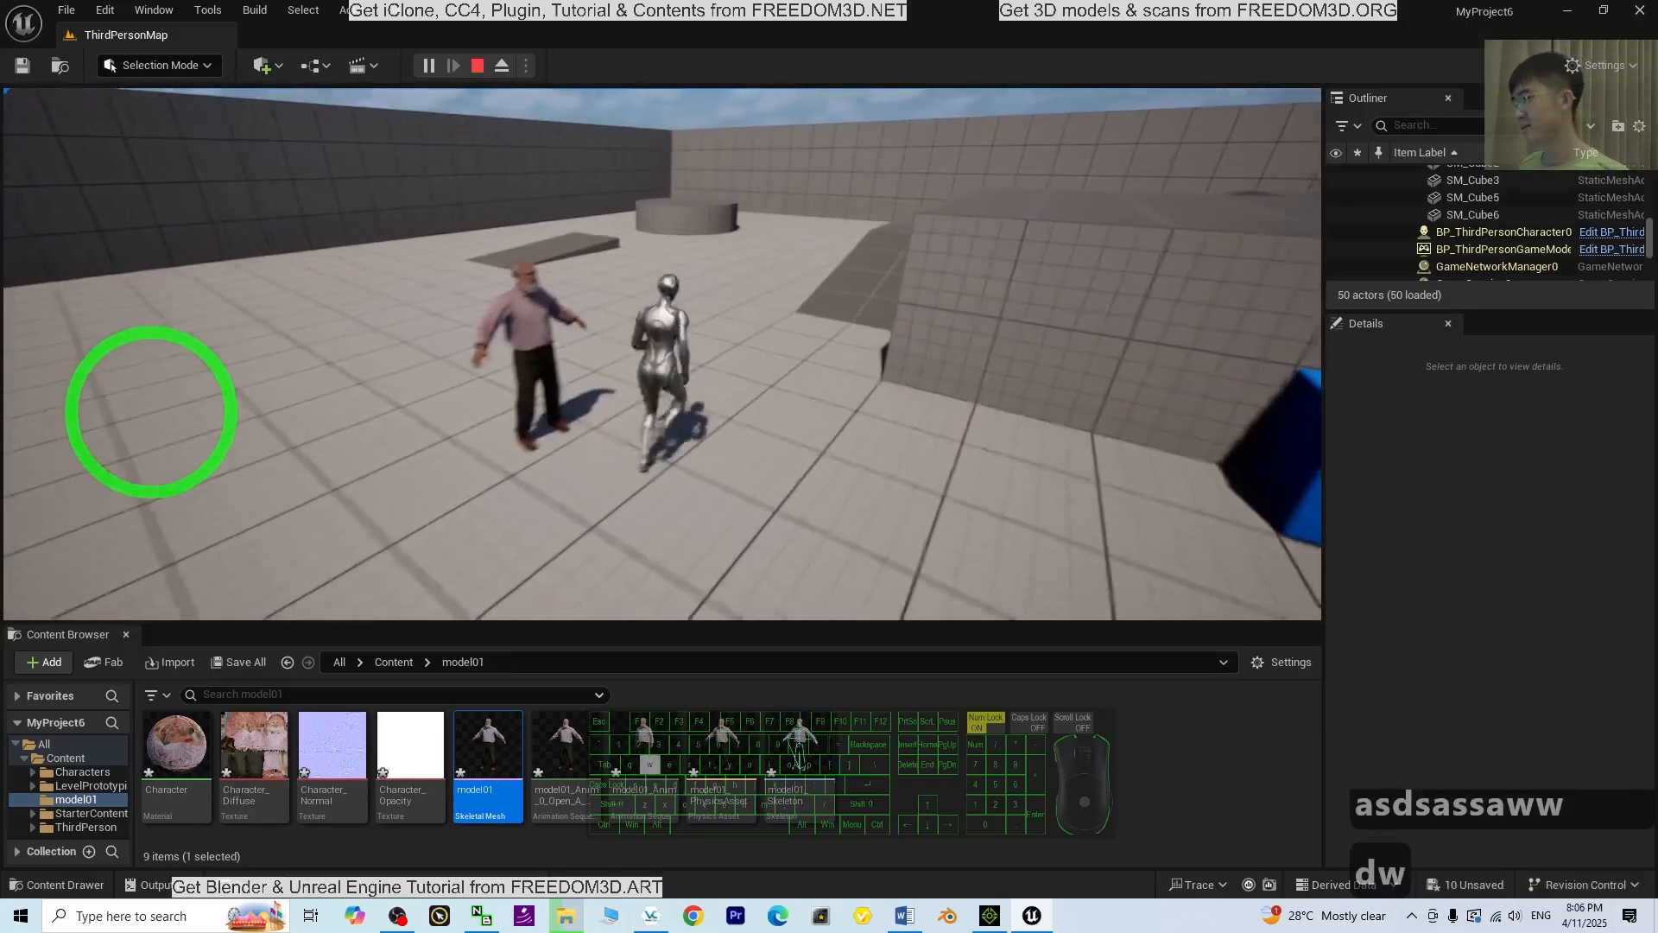
key(a)
key(s)
key(a)
key(space)
key(a)
key(w)
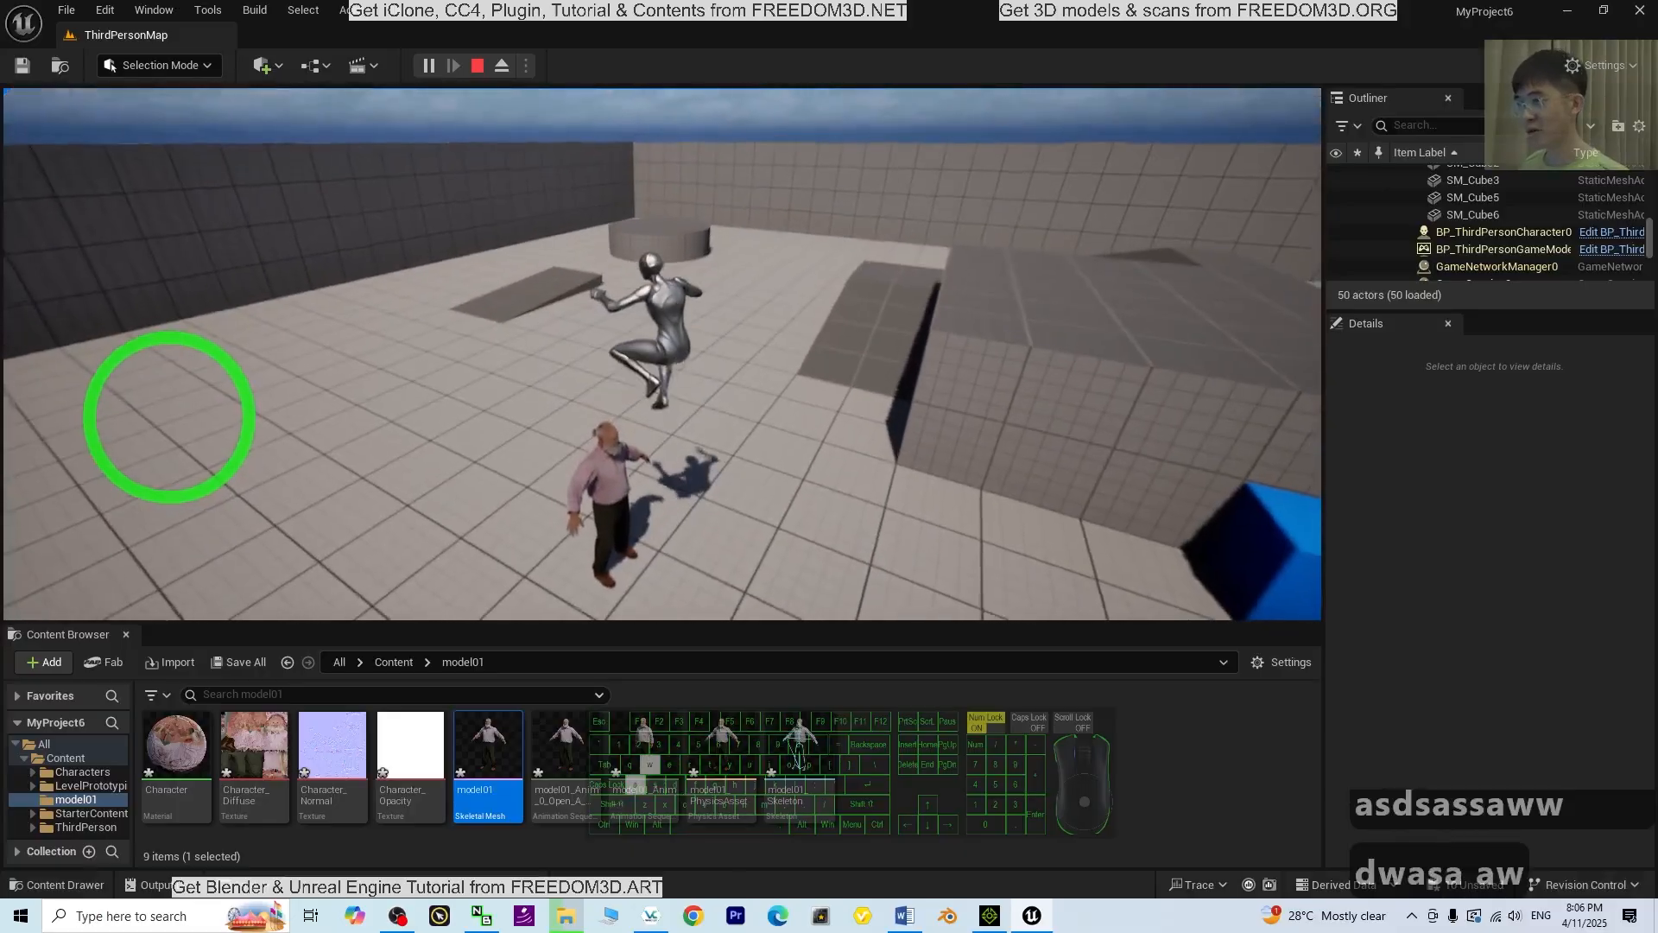
key(d)
key(w)
key(Escape)
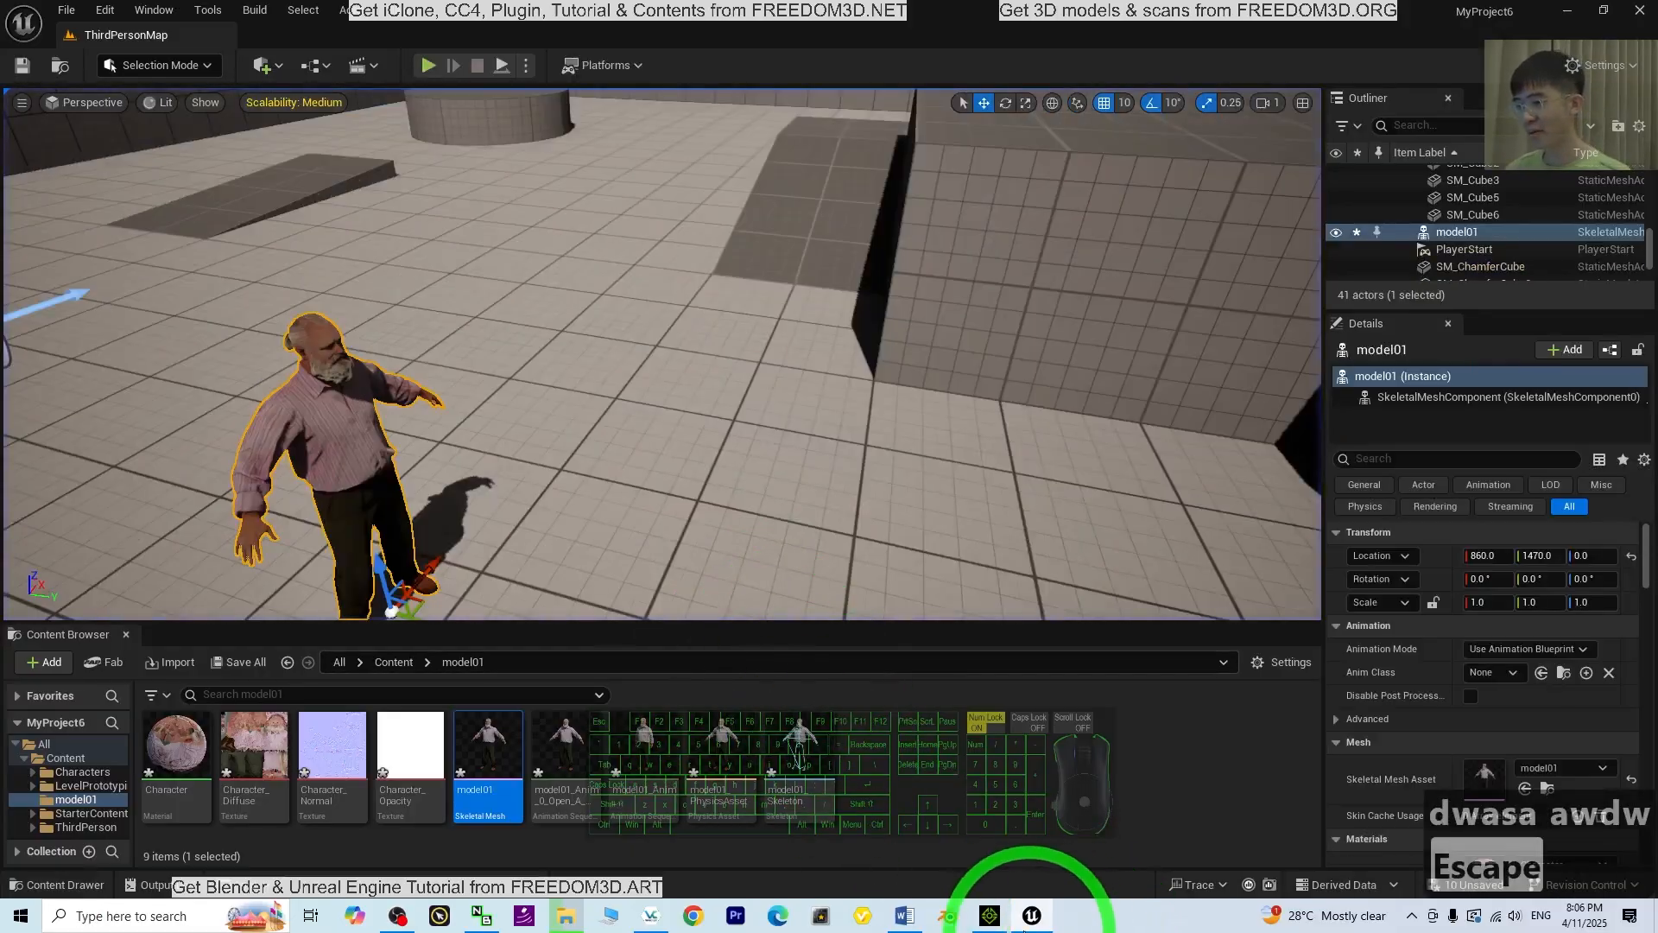
Switch to iClone and look through the Project, Actor and Animation content categories.
click(990, 917)
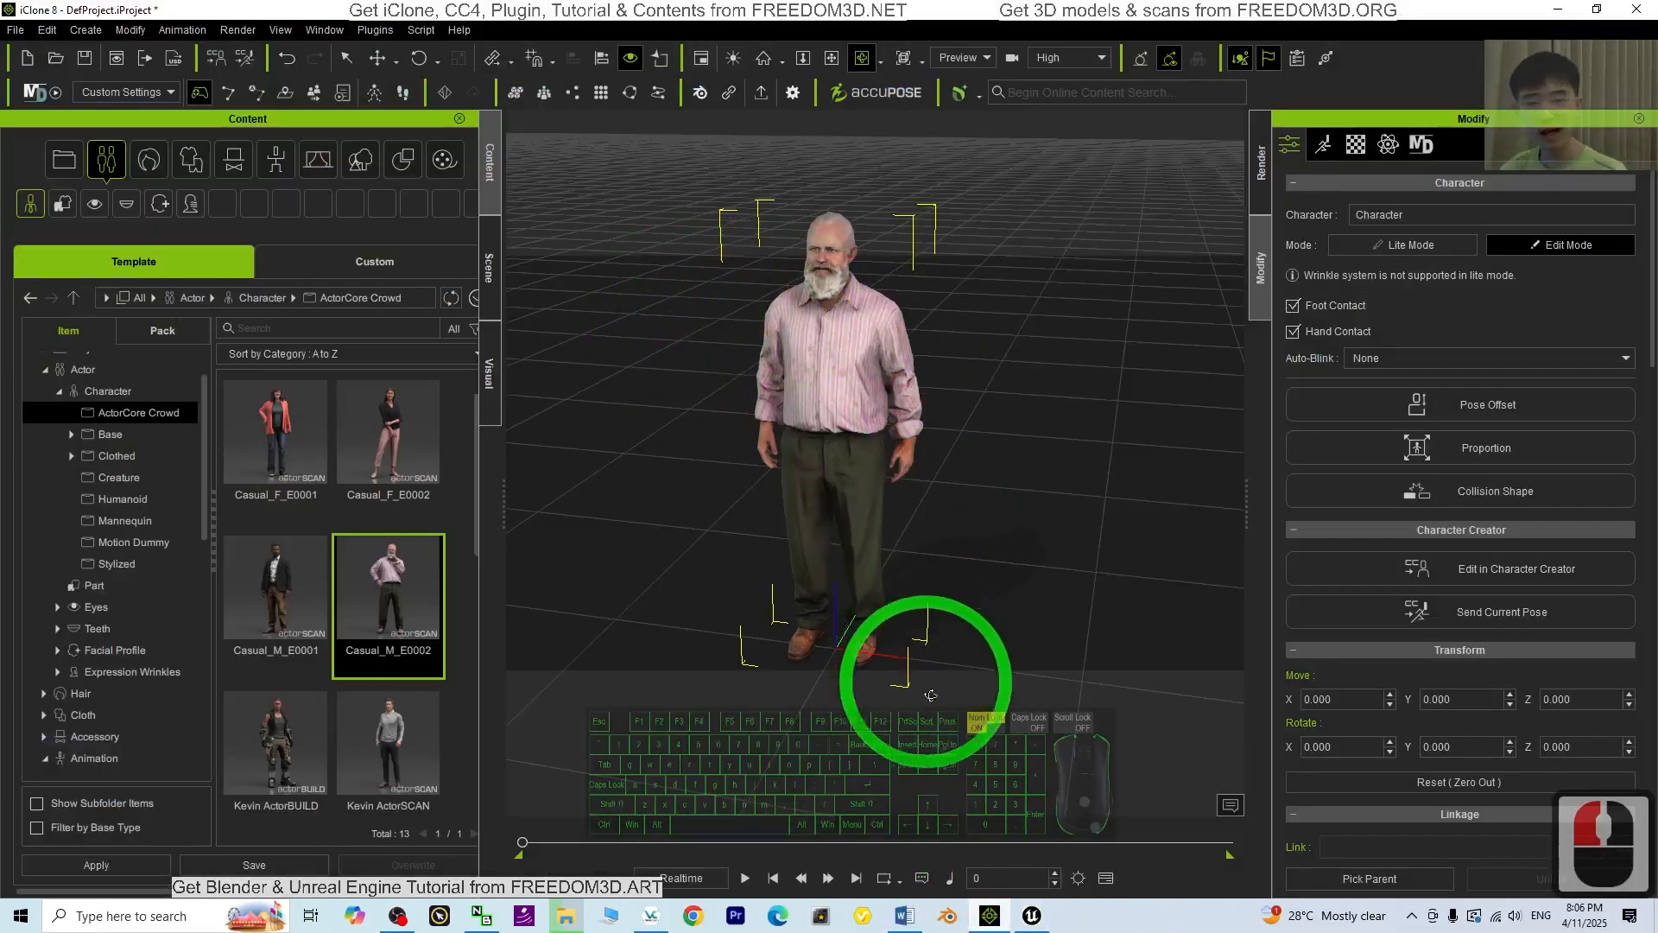
click(1031, 916)
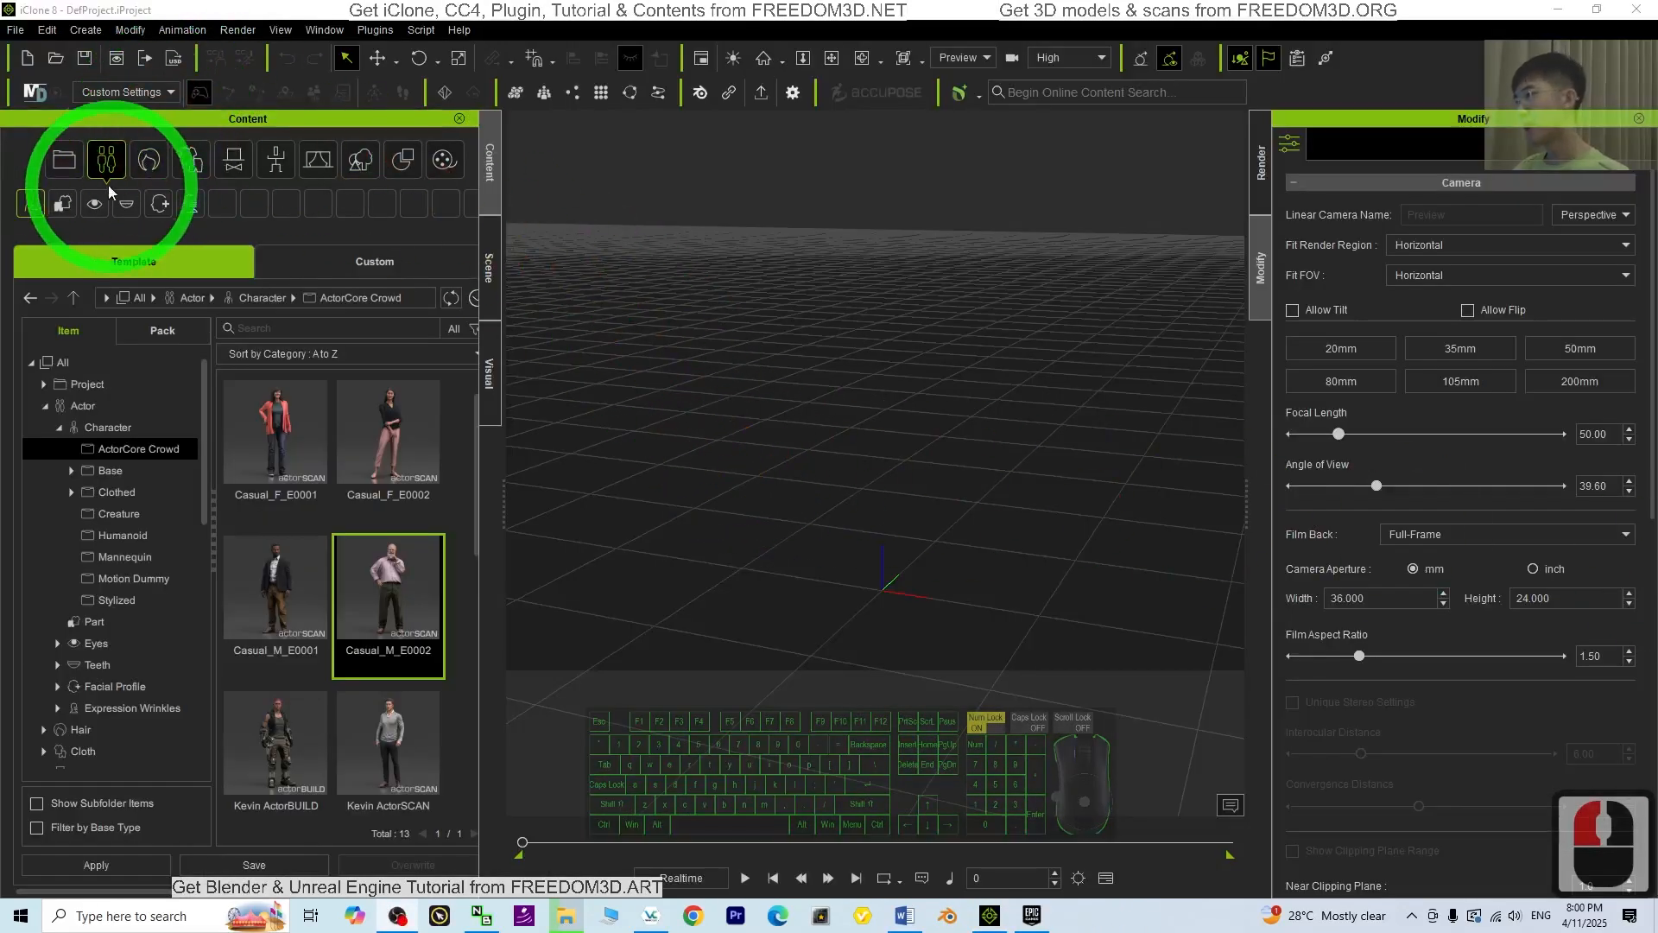
click(67, 166)
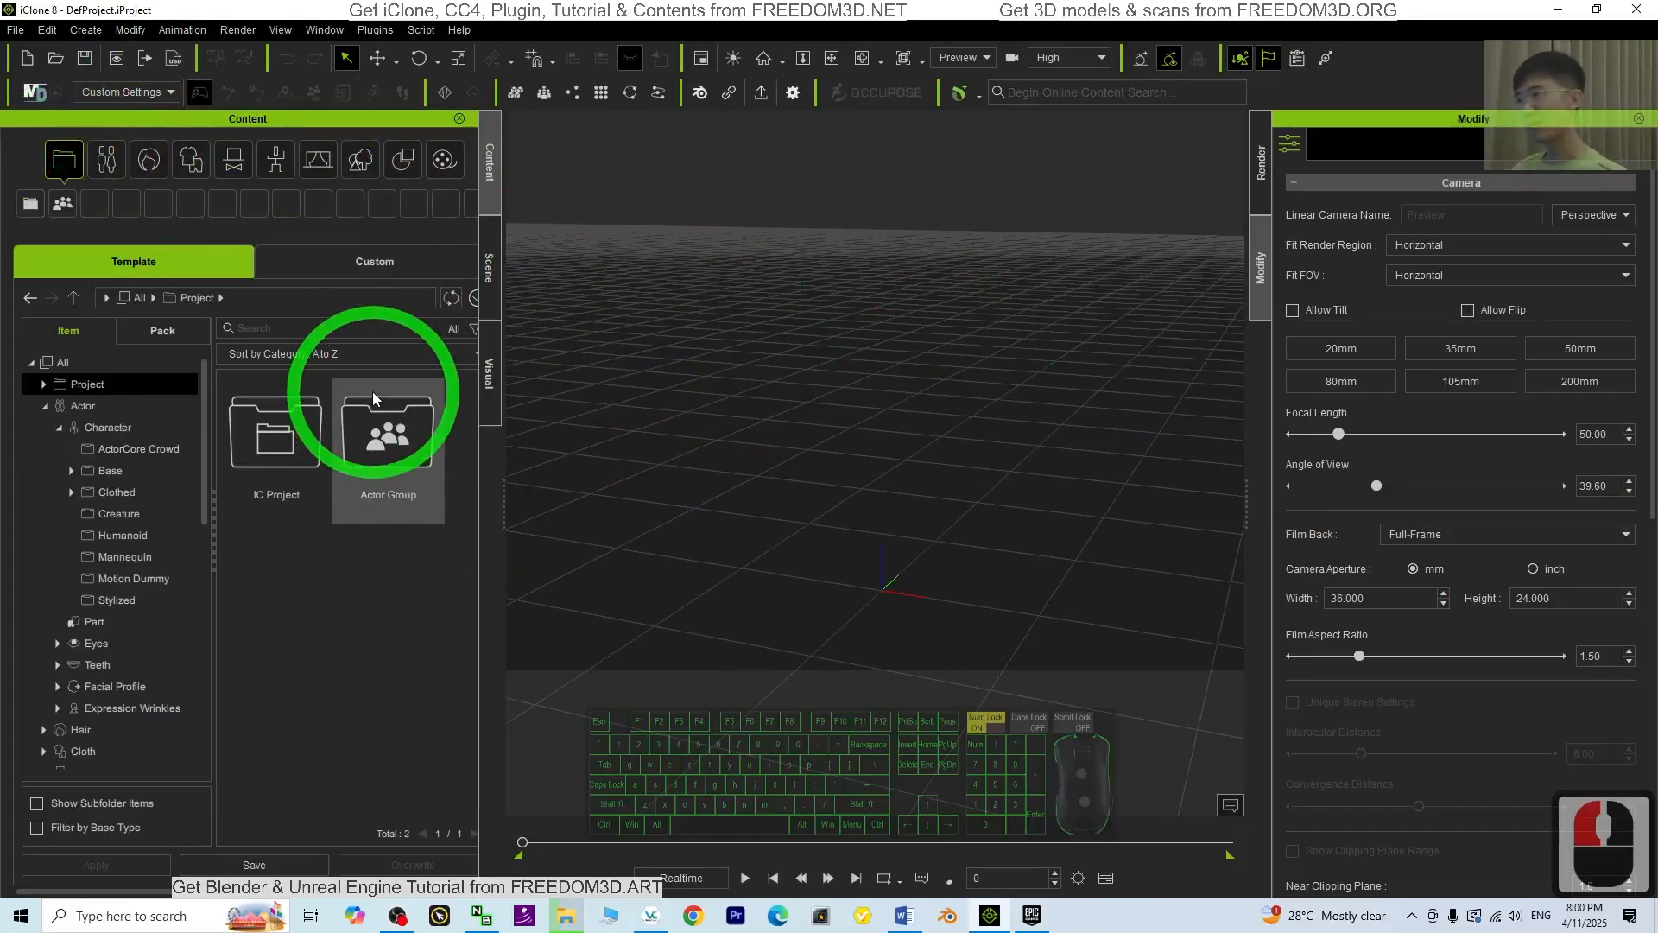
drag(373, 397, 594, 289)
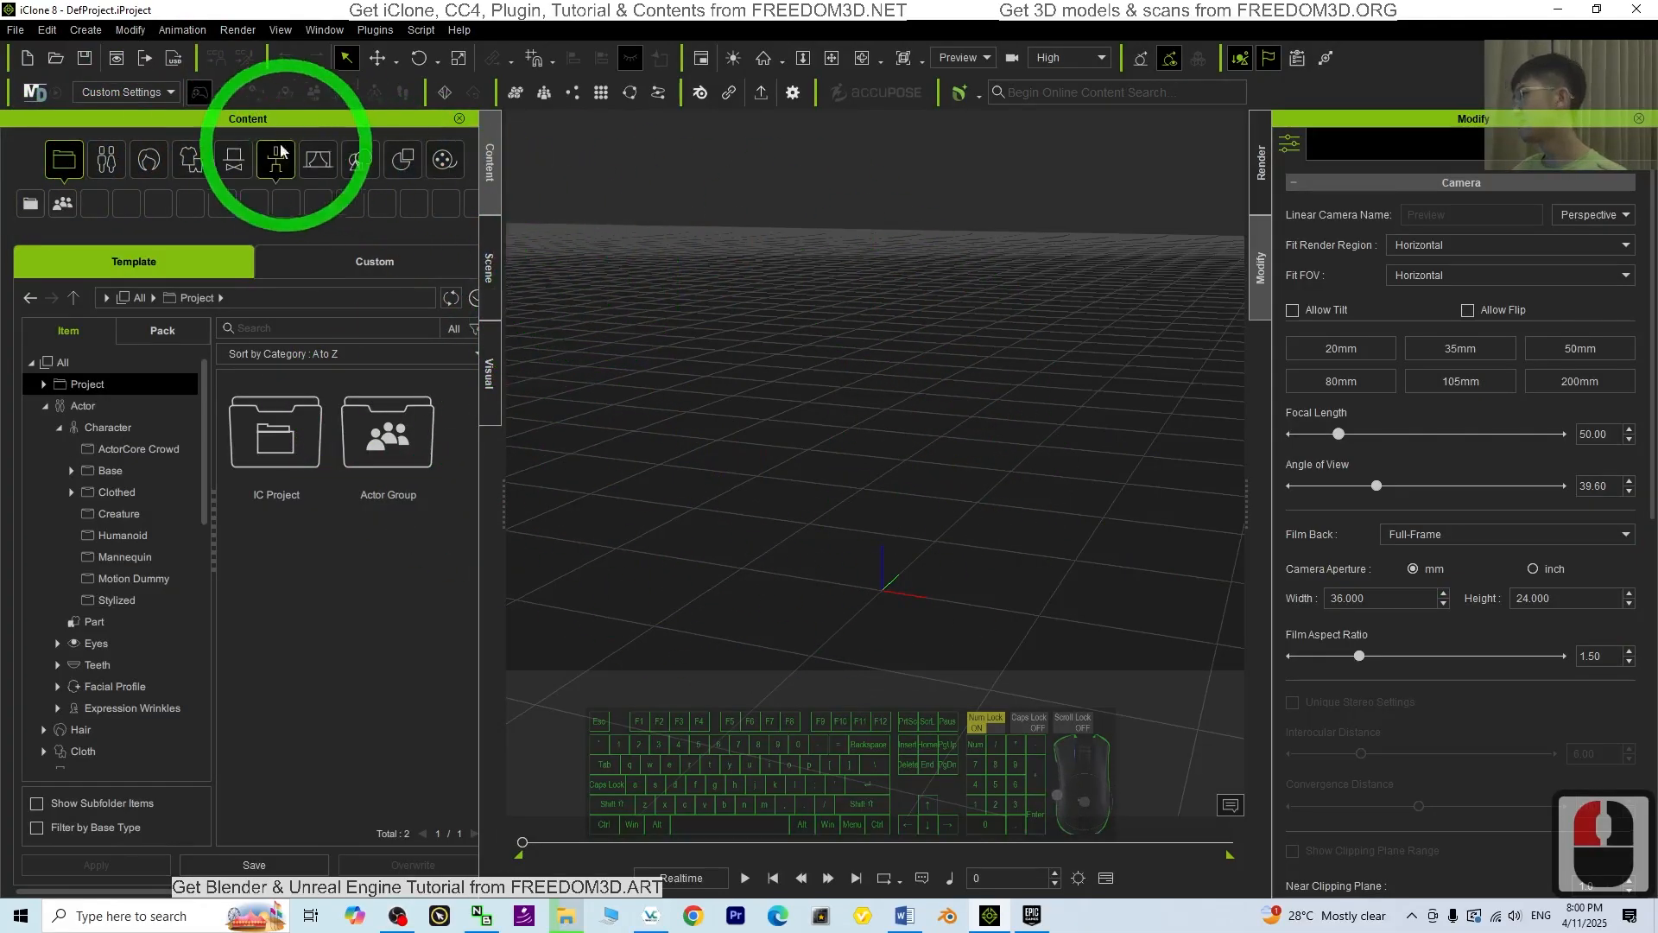
click(106, 160)
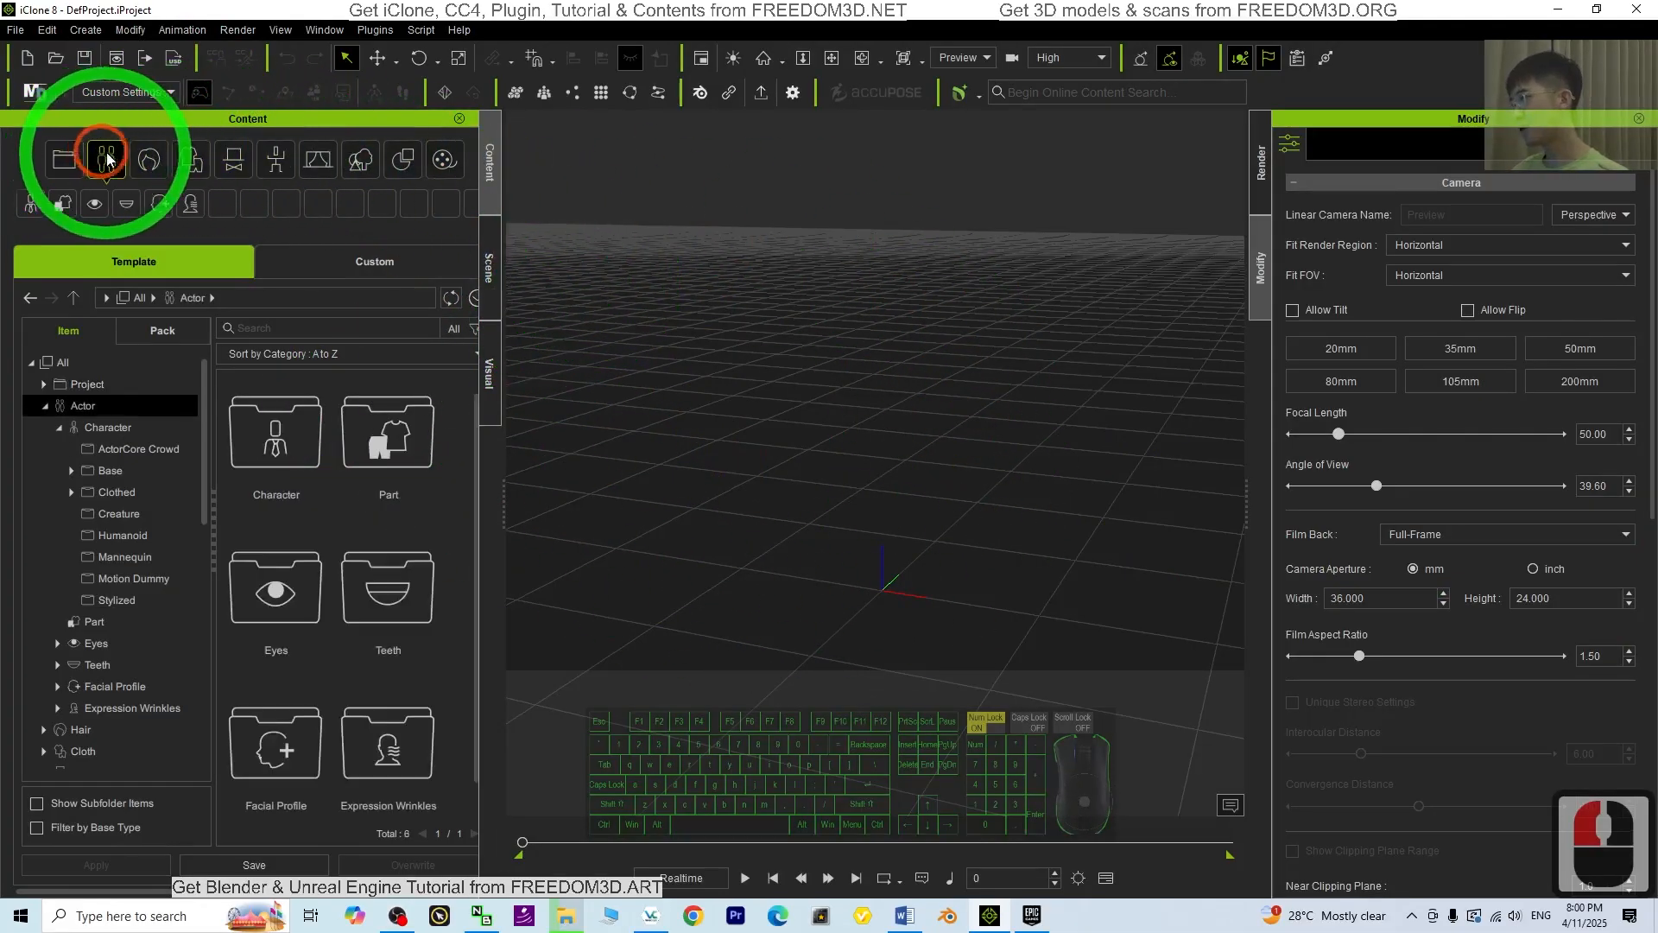
click(277, 160)
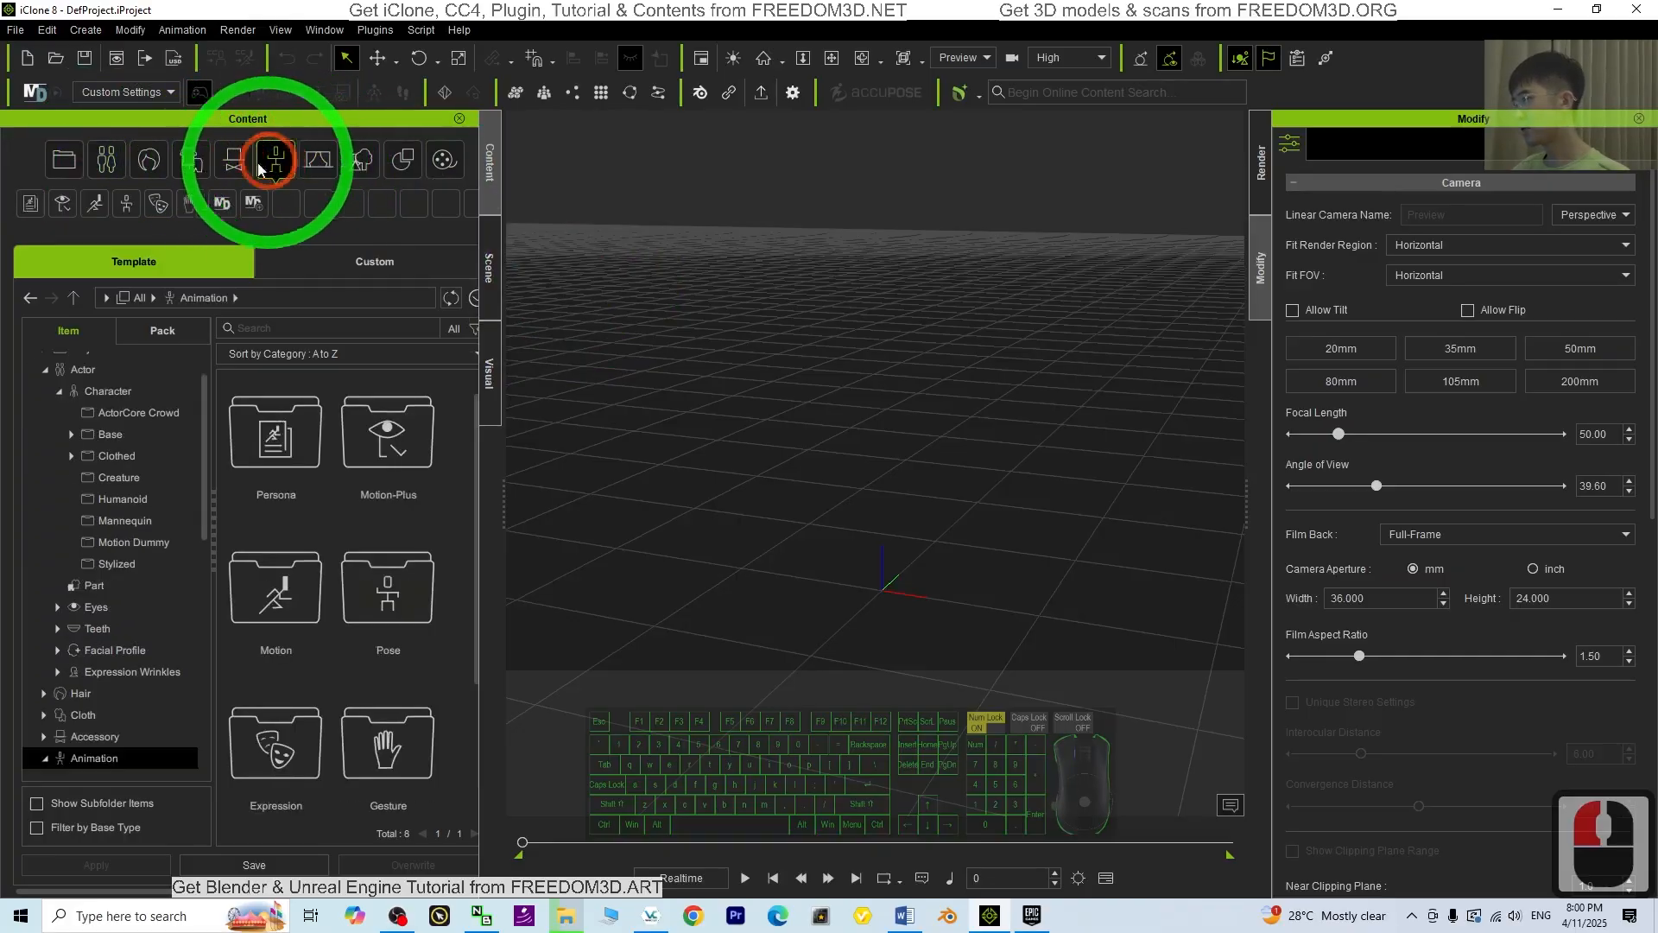
Add the Casual_M_E0002 character from the ActorCore Crowd content to the scene.
click(106, 161)
click(118, 410)
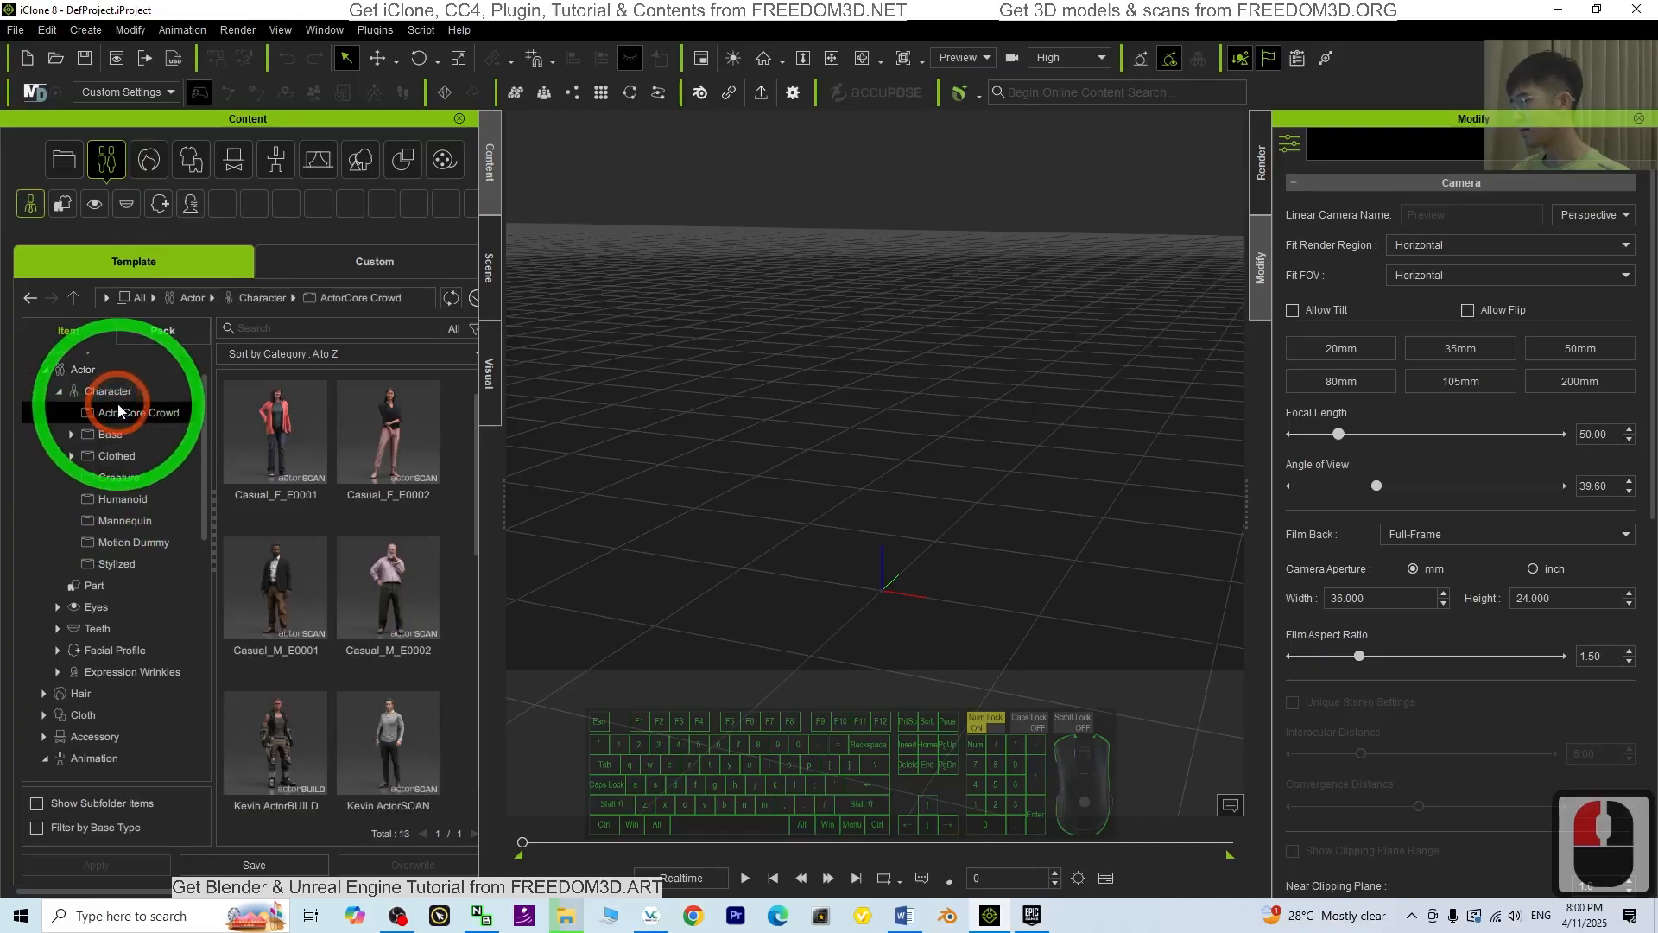
drag(388, 605, 878, 587)
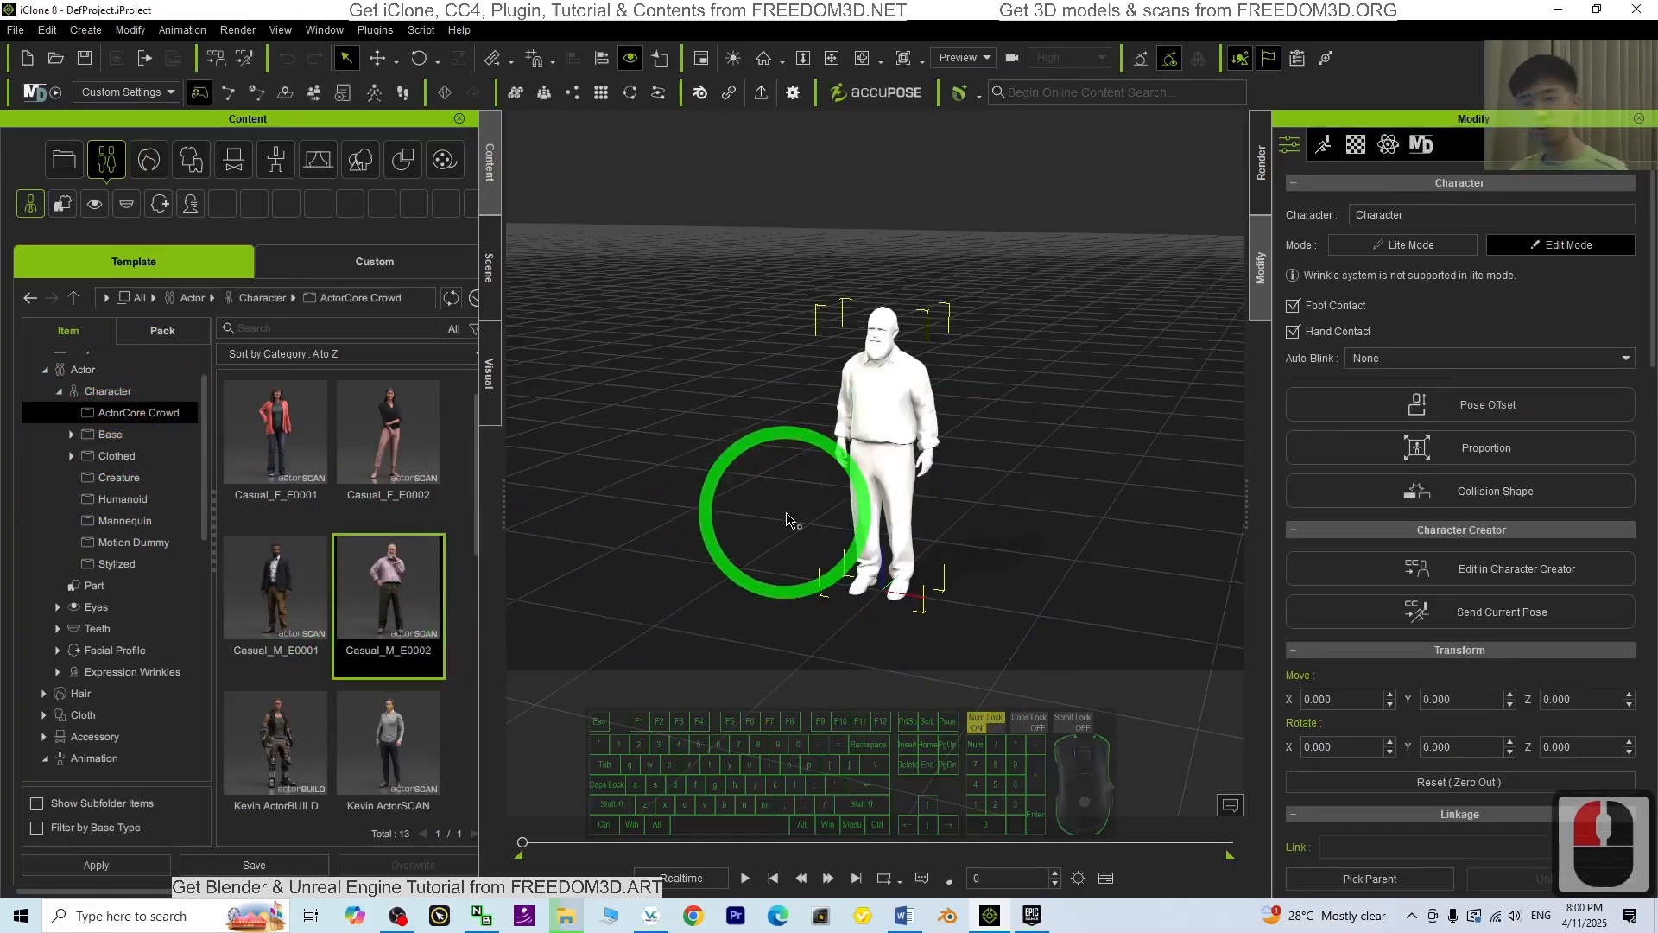
scroll(1049, 405, up, 5)
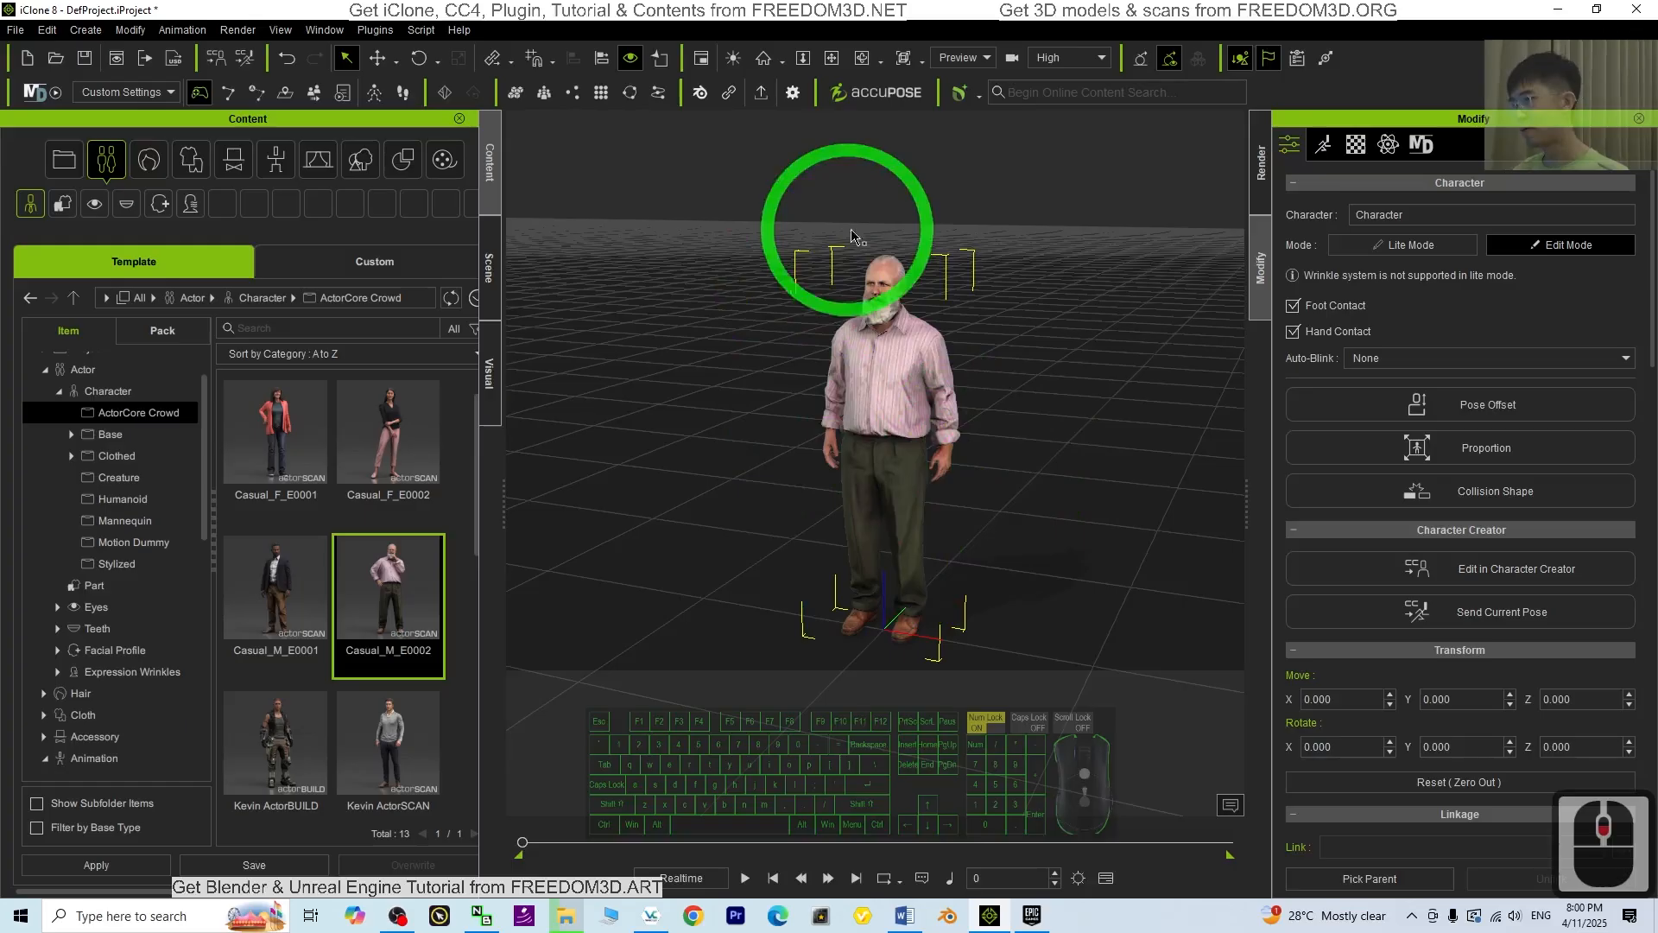
Start an FBX export of the character with the Unreal target preset and embedded textures enabled.
drag(402, 8, 610, 76)
click(228, 98)
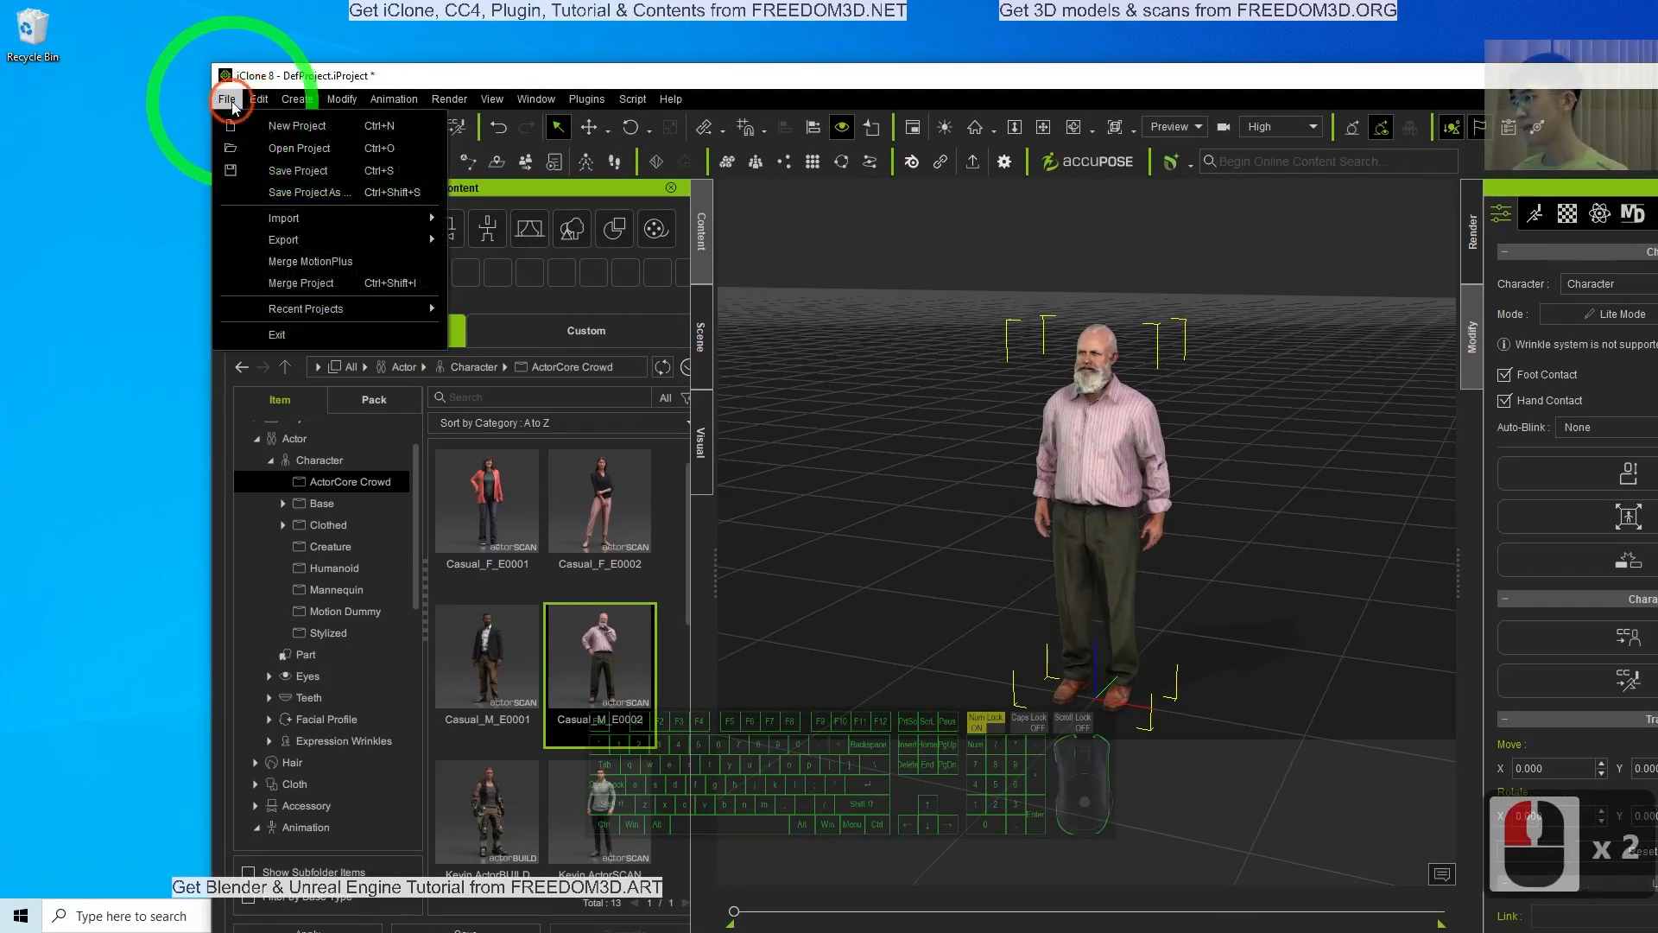
click(294, 239)
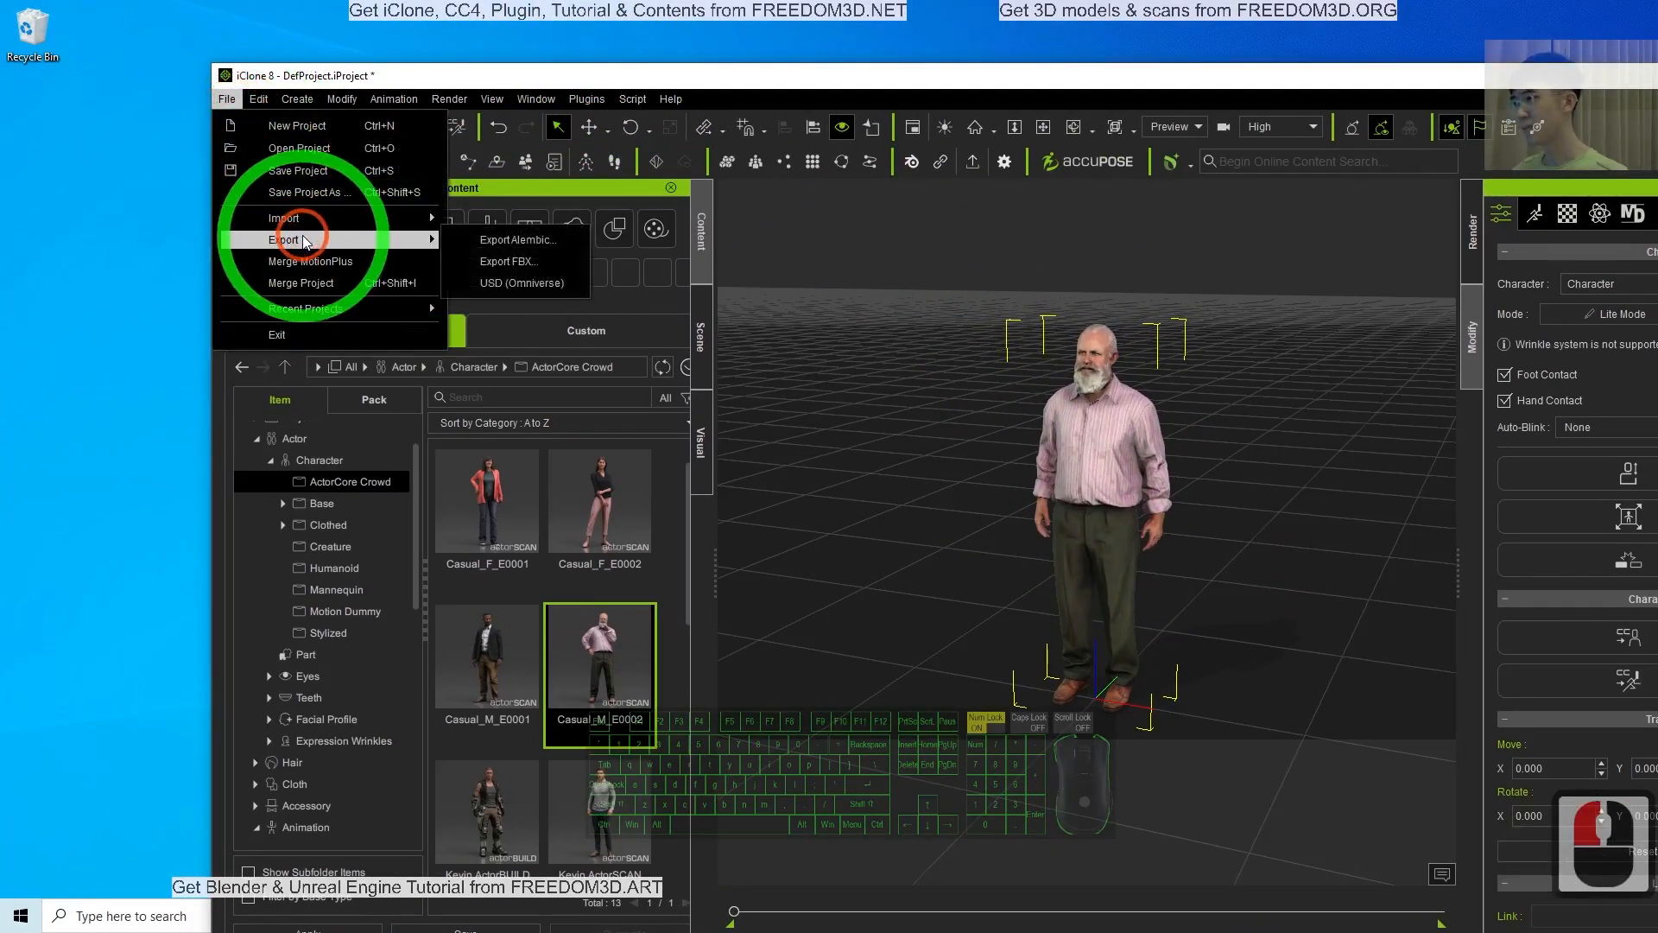
click(519, 262)
click(437, 357)
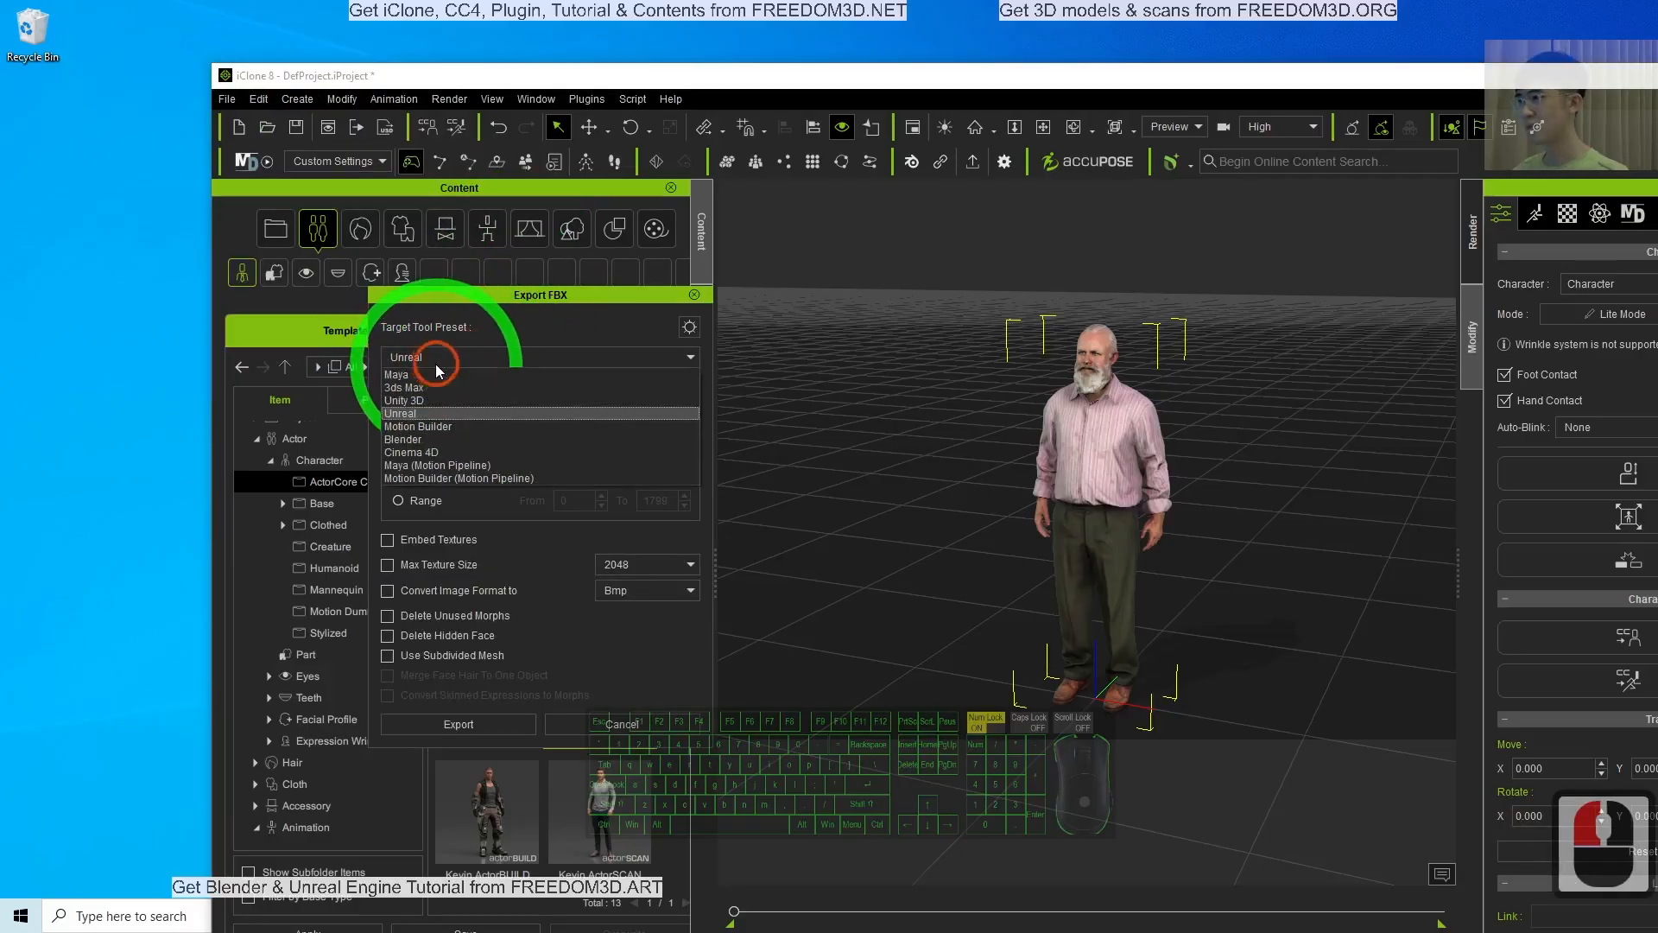
click(438, 366)
click(437, 366)
click(416, 406)
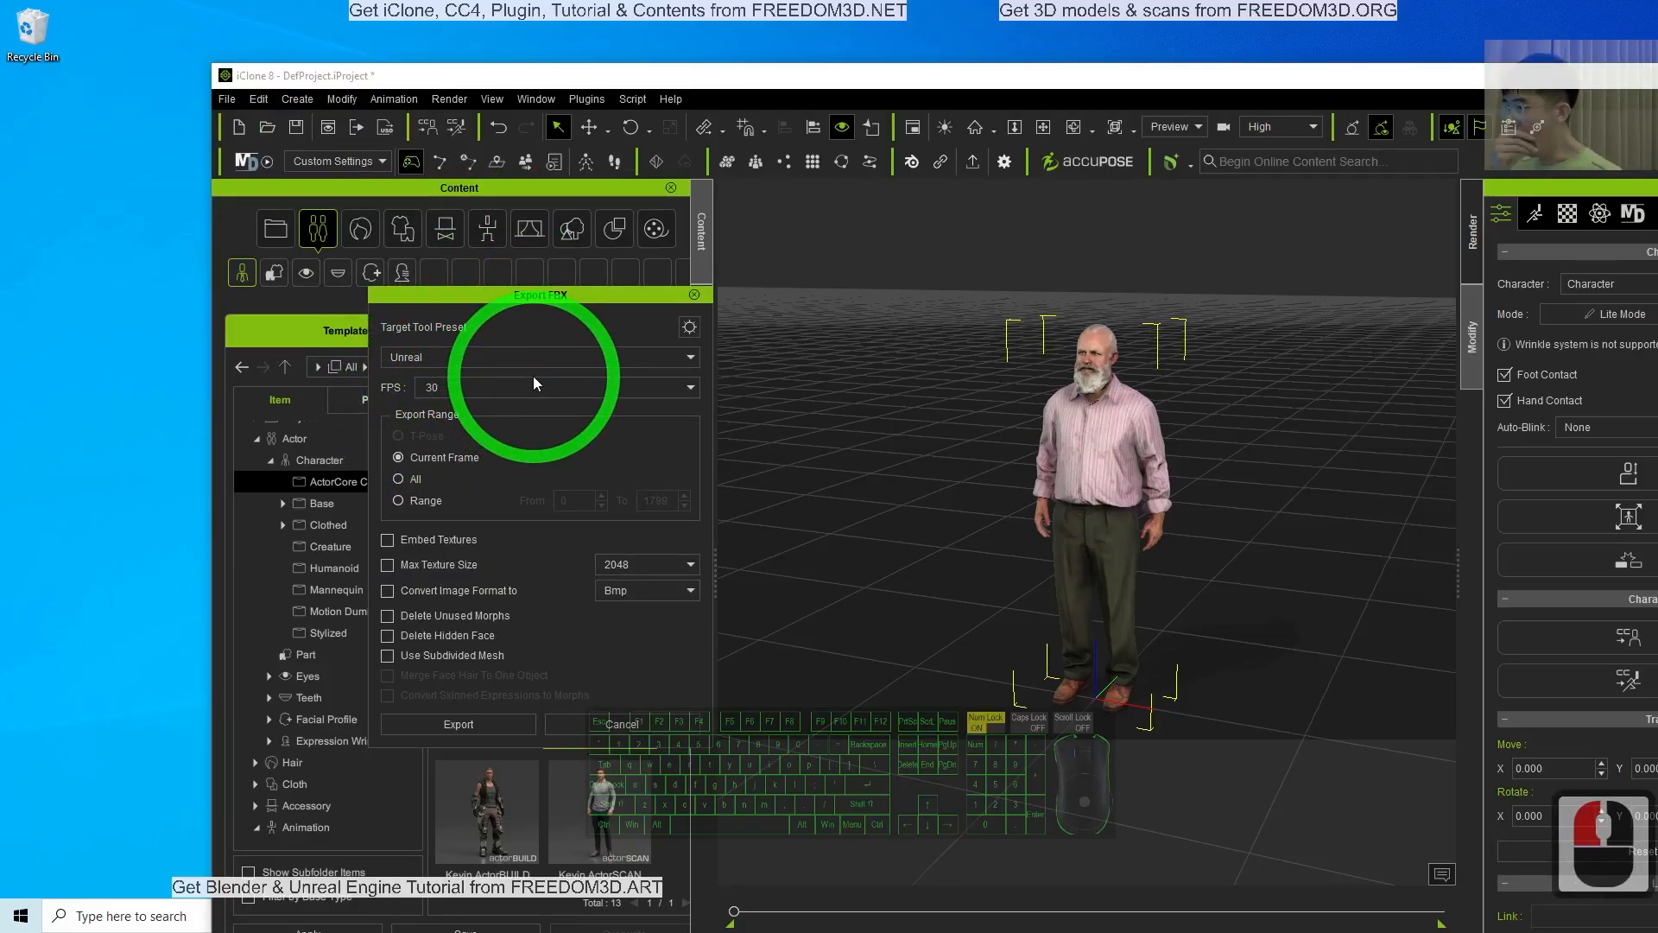
click(388, 540)
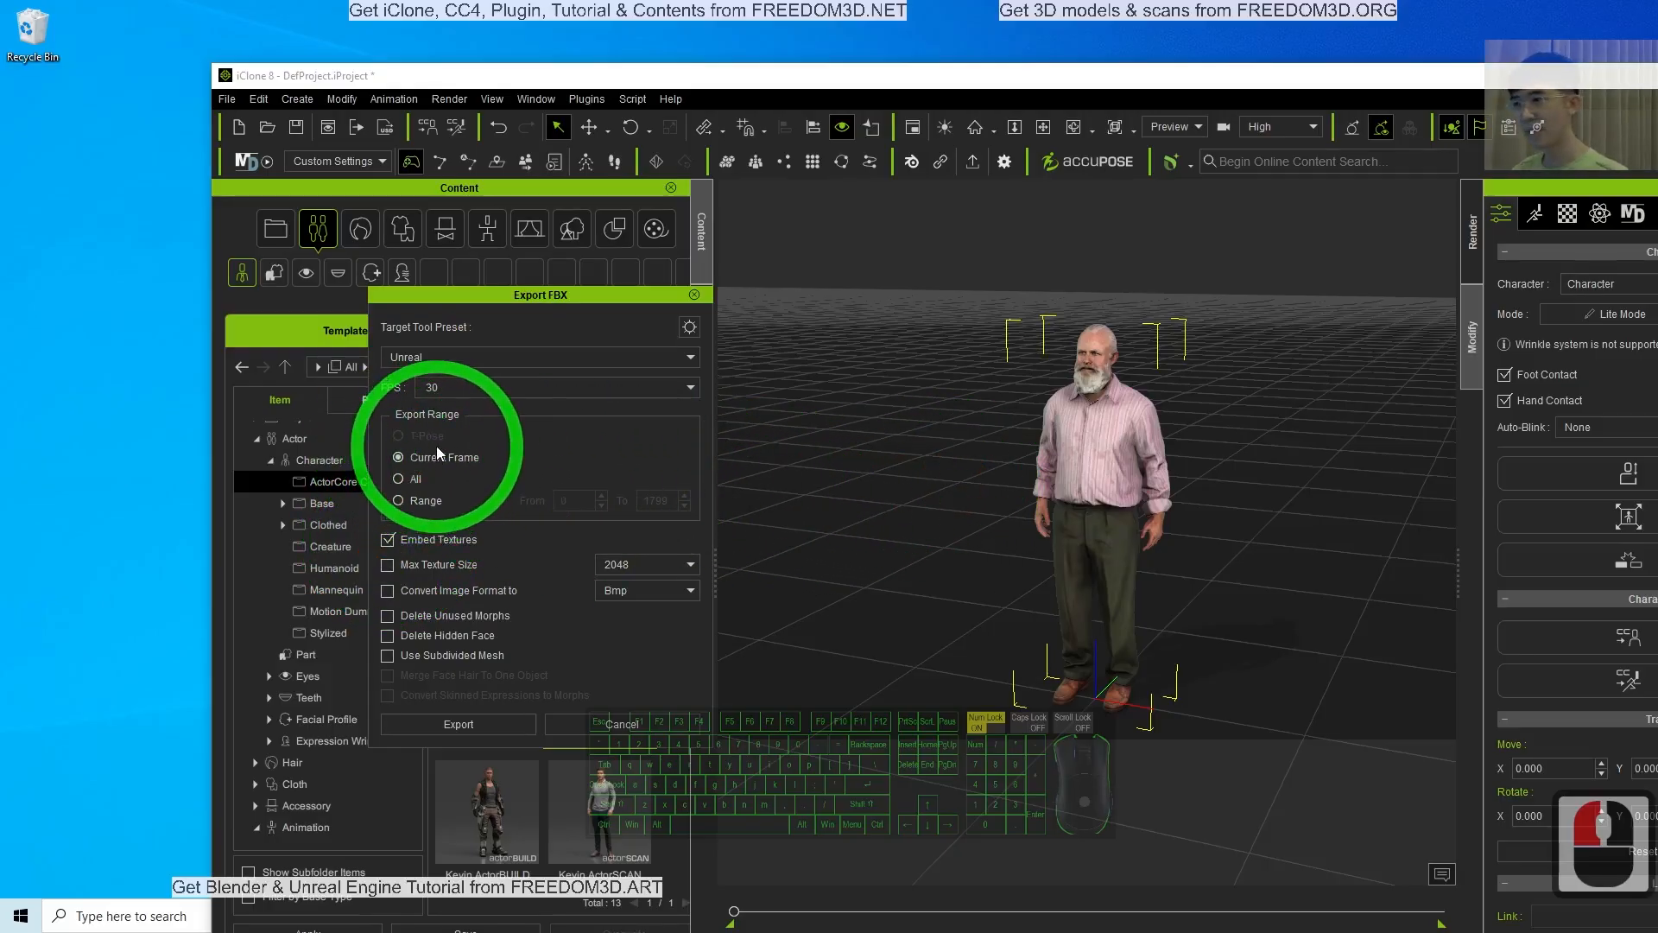
Export the character to the Desktop as an FBX file named model01 and dismiss the Auto Setup notice.
click(467, 725)
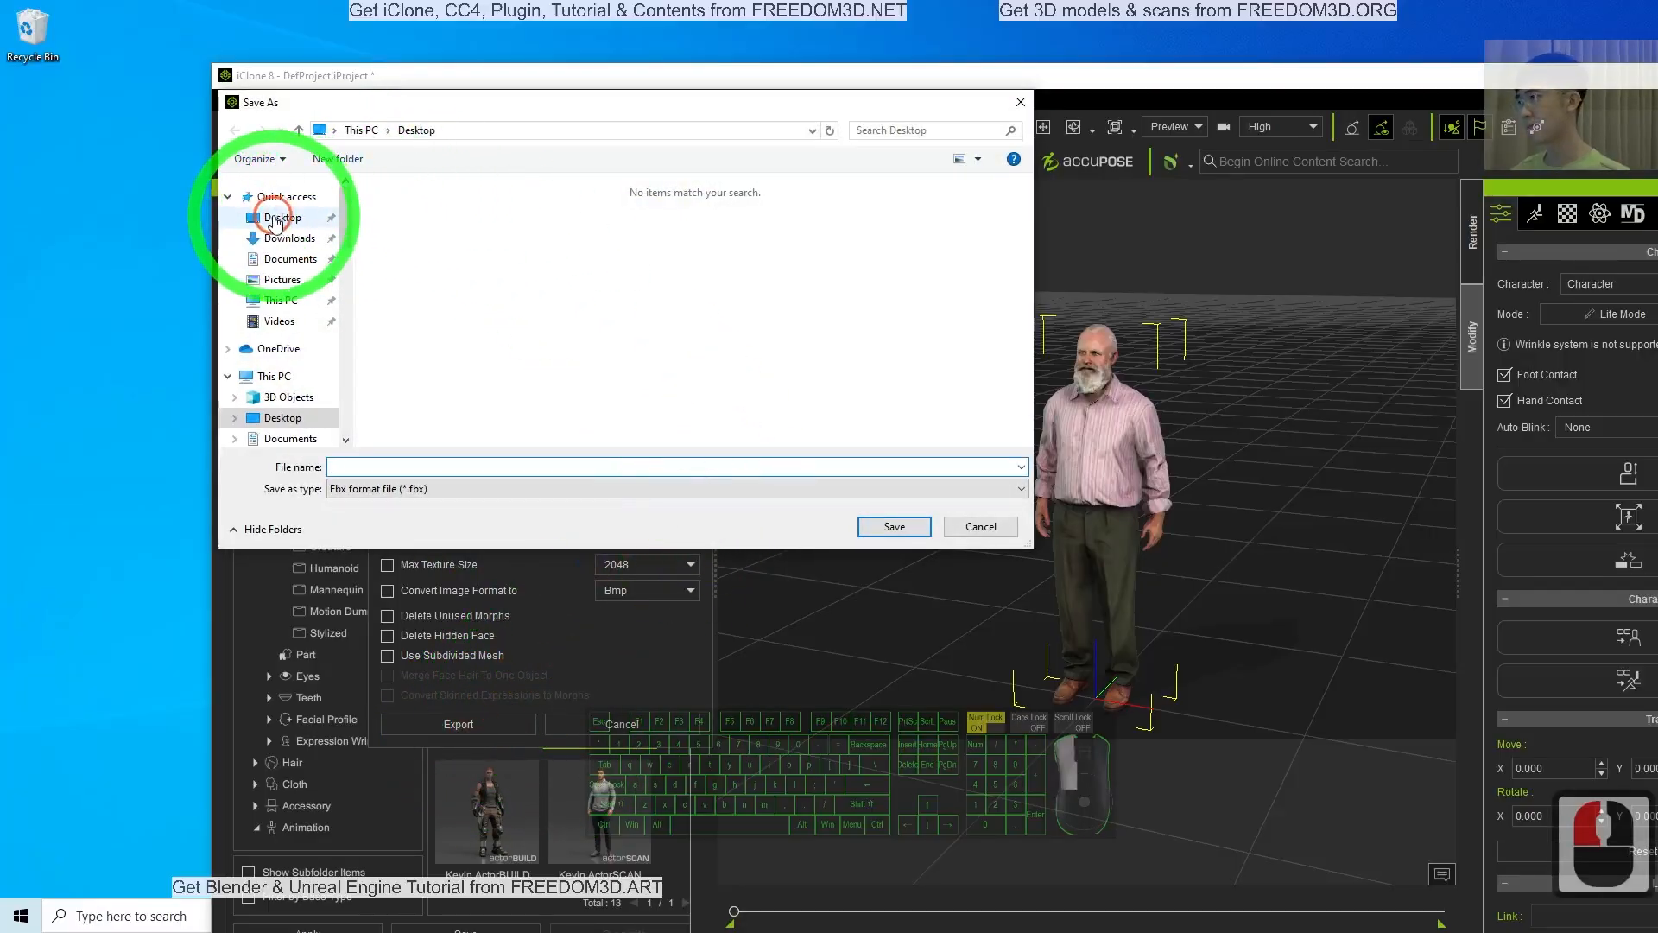
click(353, 463)
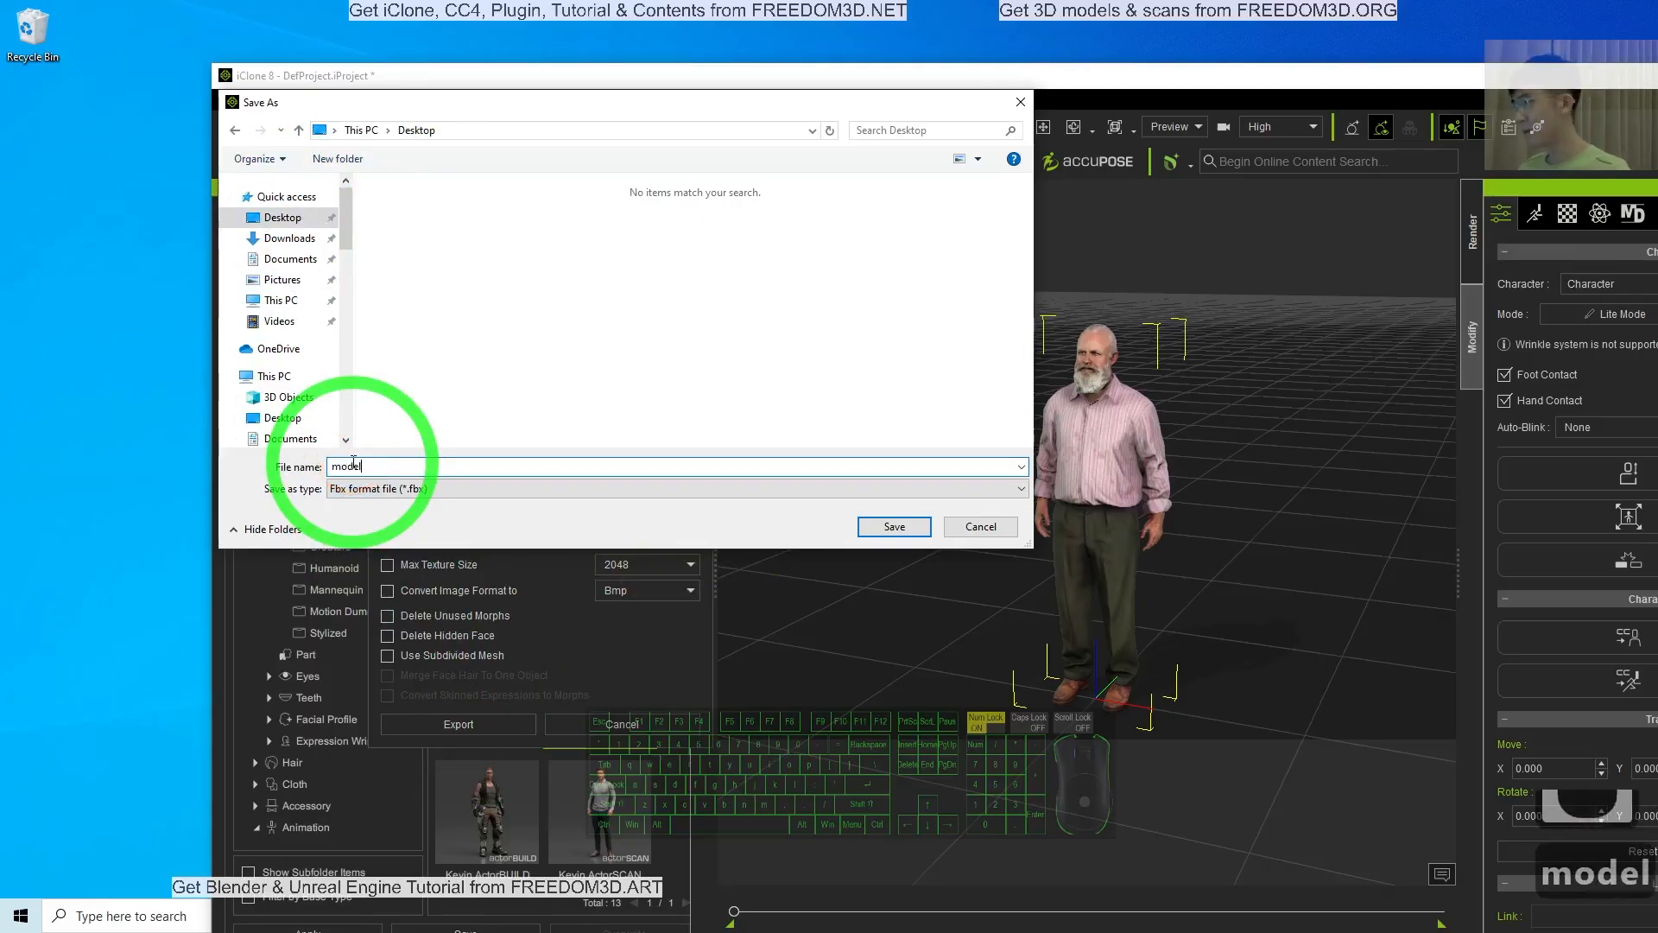
key(Return)
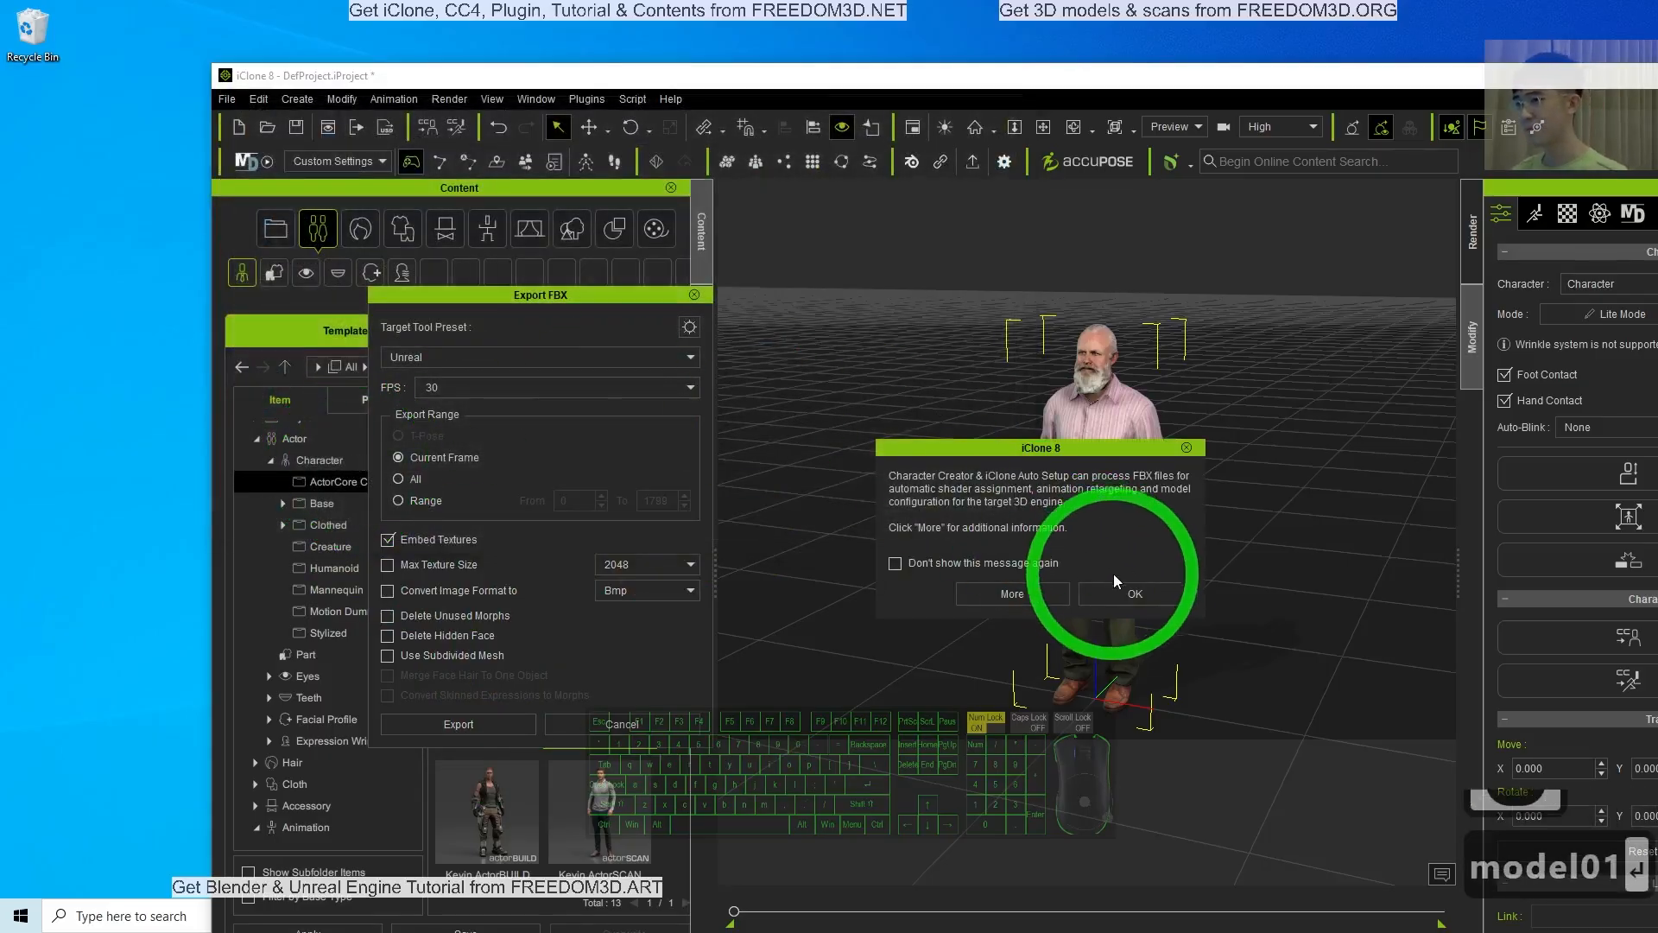
click(1126, 594)
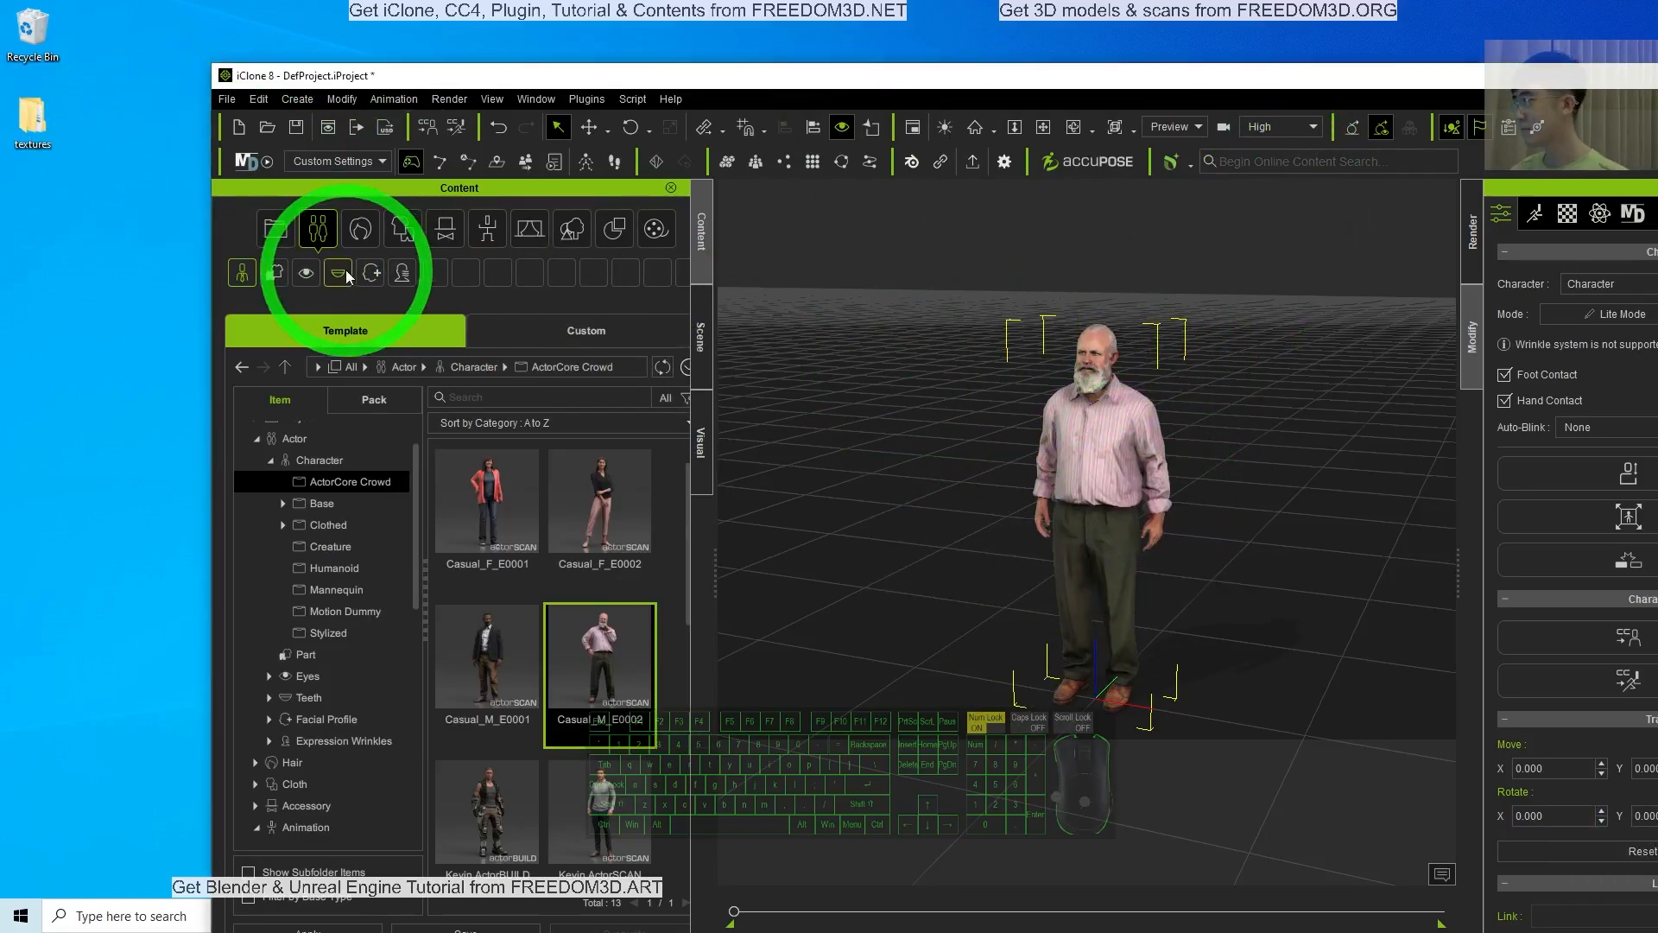
Check the exported model01.fbx file on the desktop and maximize the iClone window.
right_click(133, 223)
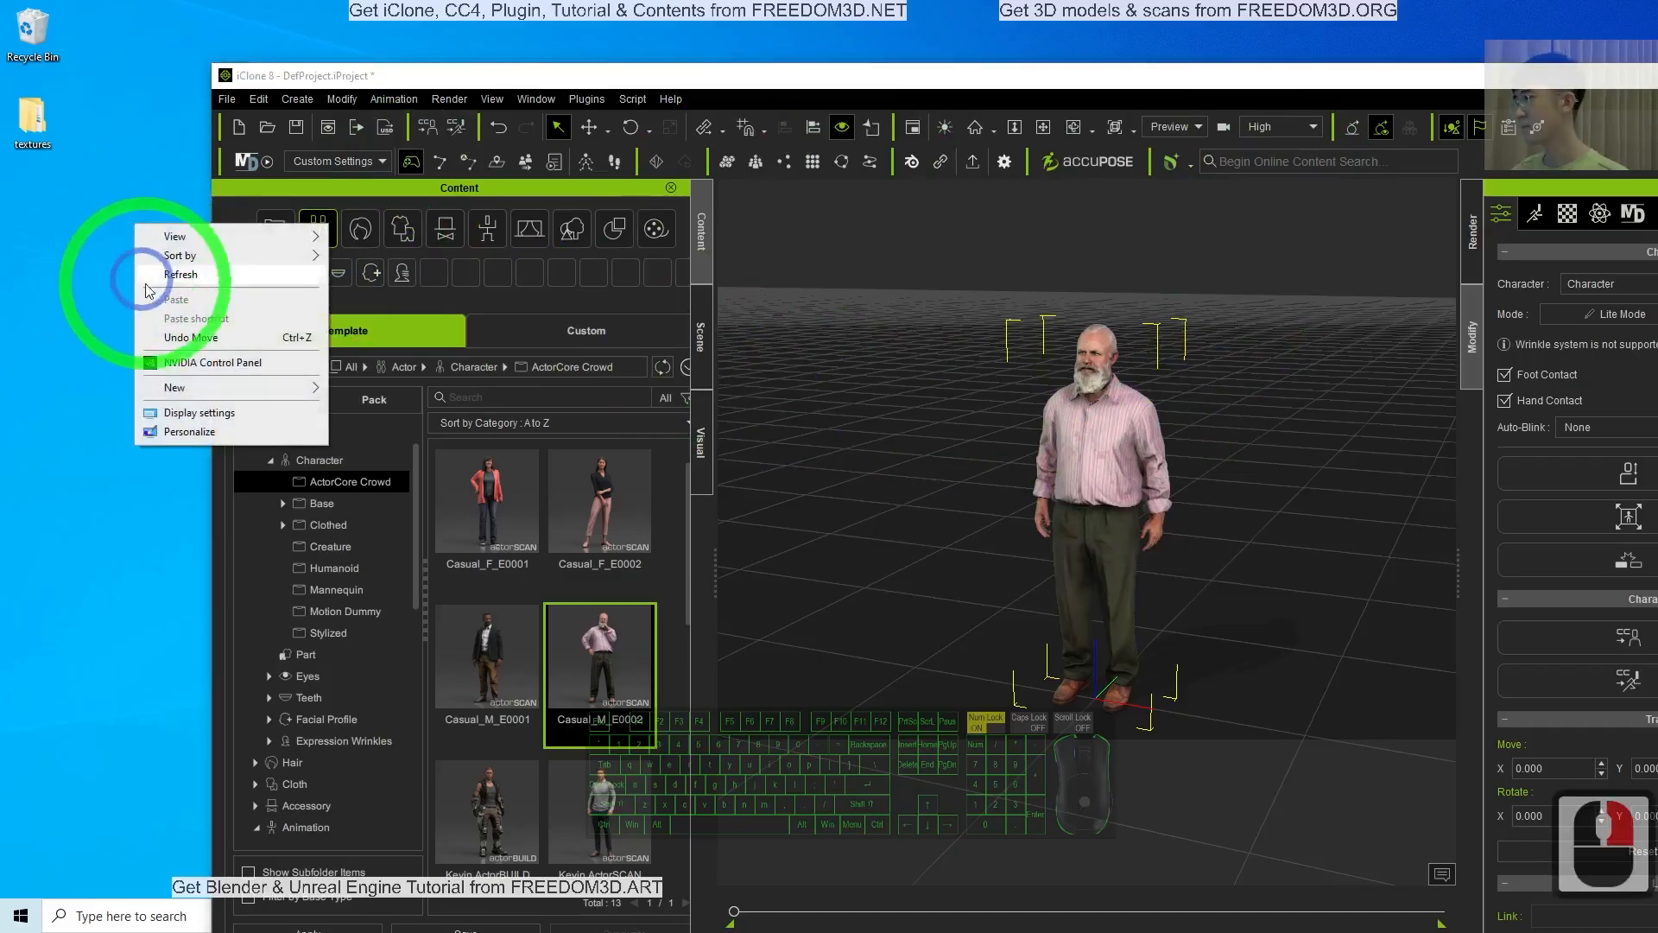
click(123, 164)
click(37, 210)
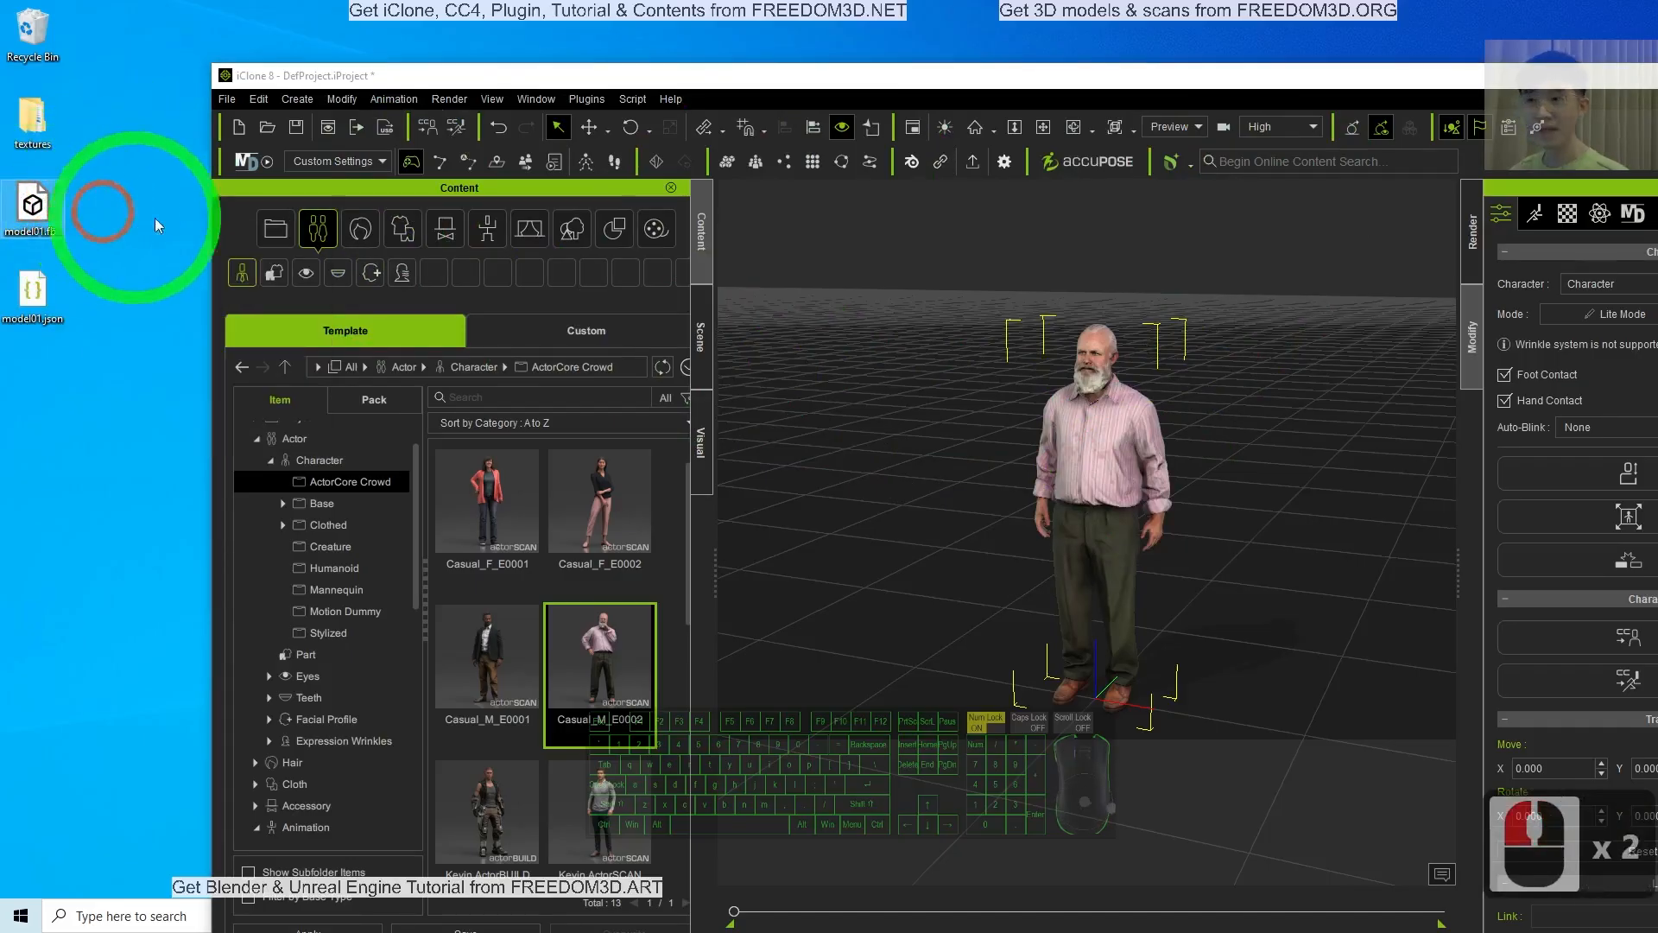
double_click(1098, 82)
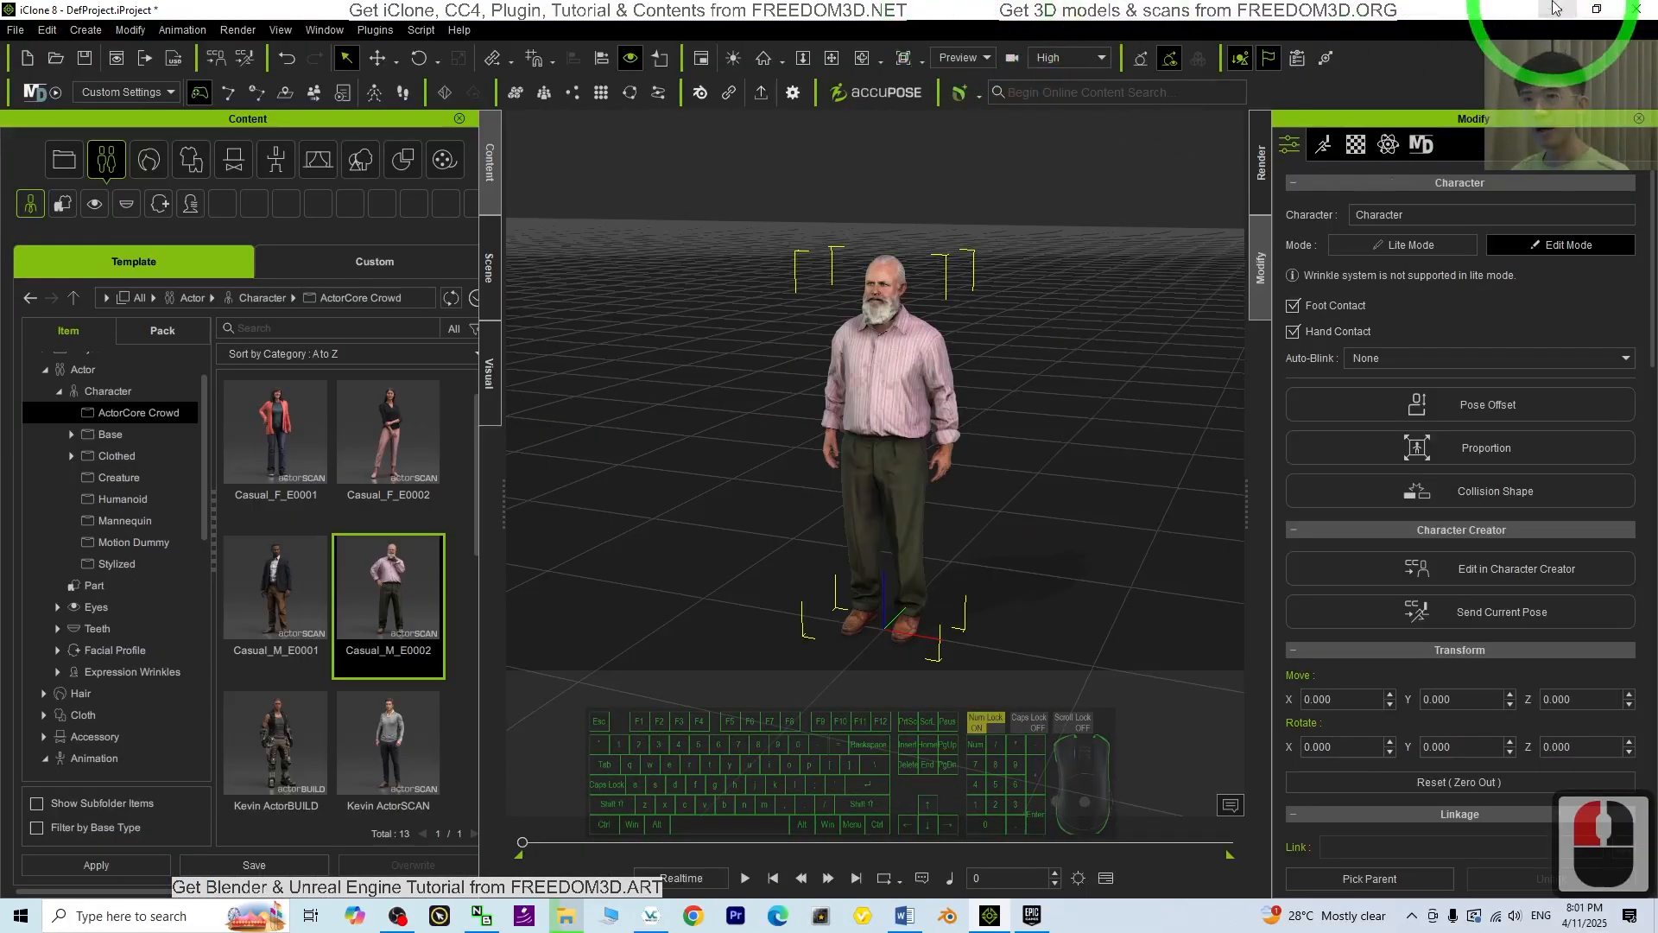
Minimize iClone, switch to the Epic Games Launcher, launch Unreal Engine 5.5.4 and minimize the launcher.
click(1554, 9)
click(1031, 915)
click(1352, 405)
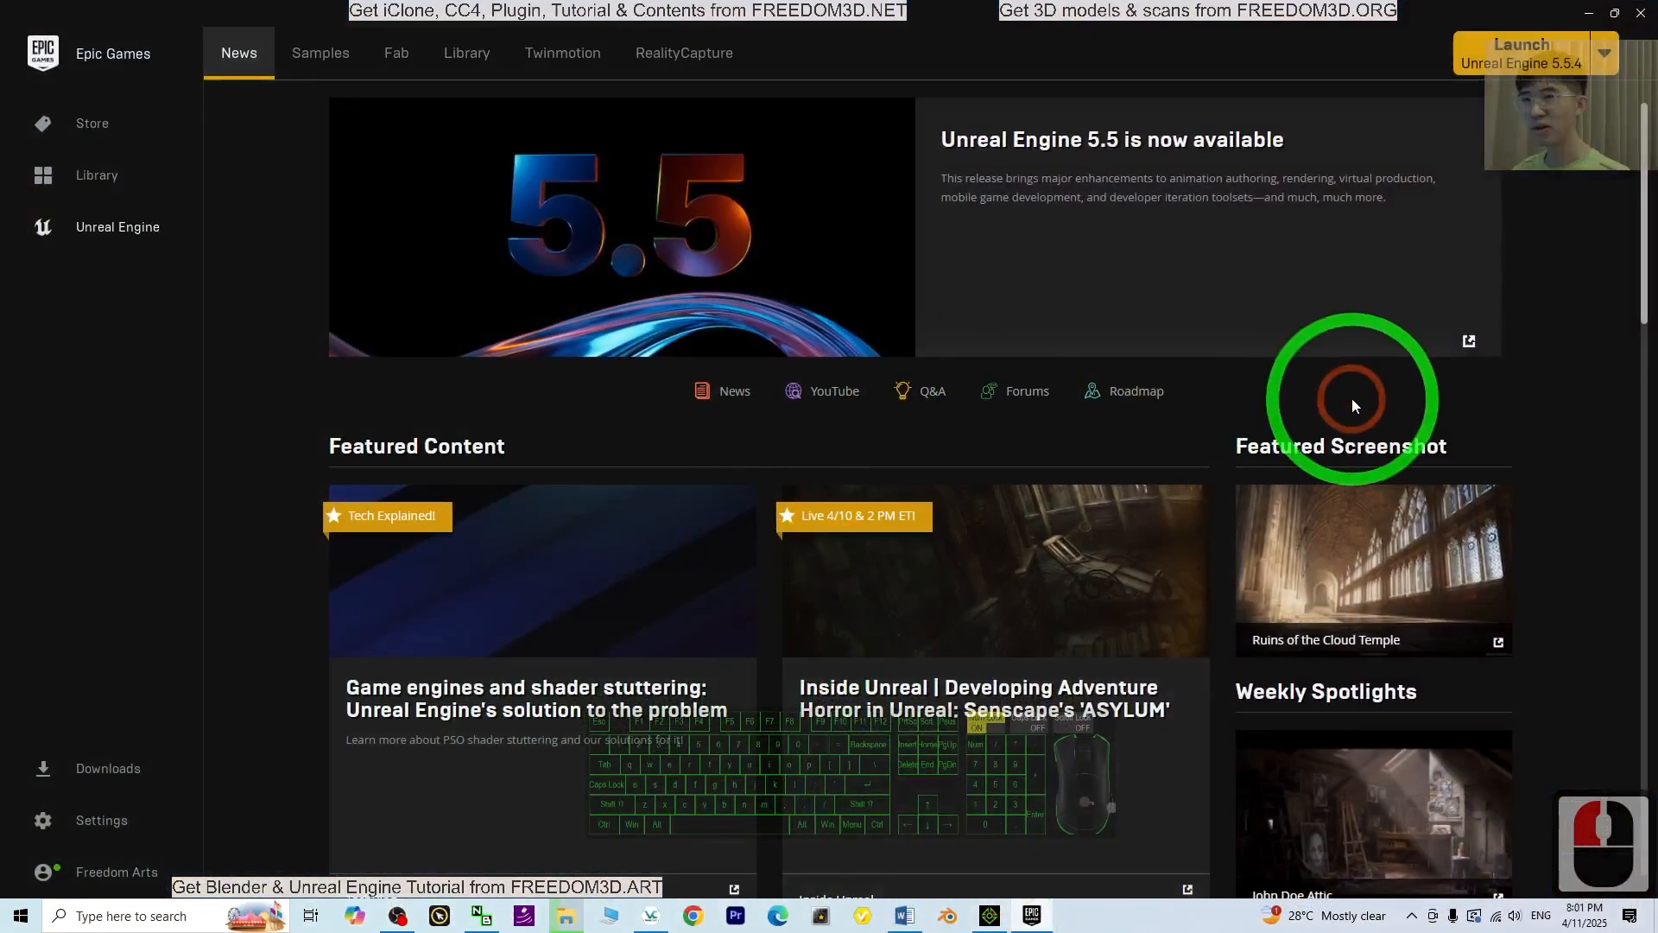
click(1570, 48)
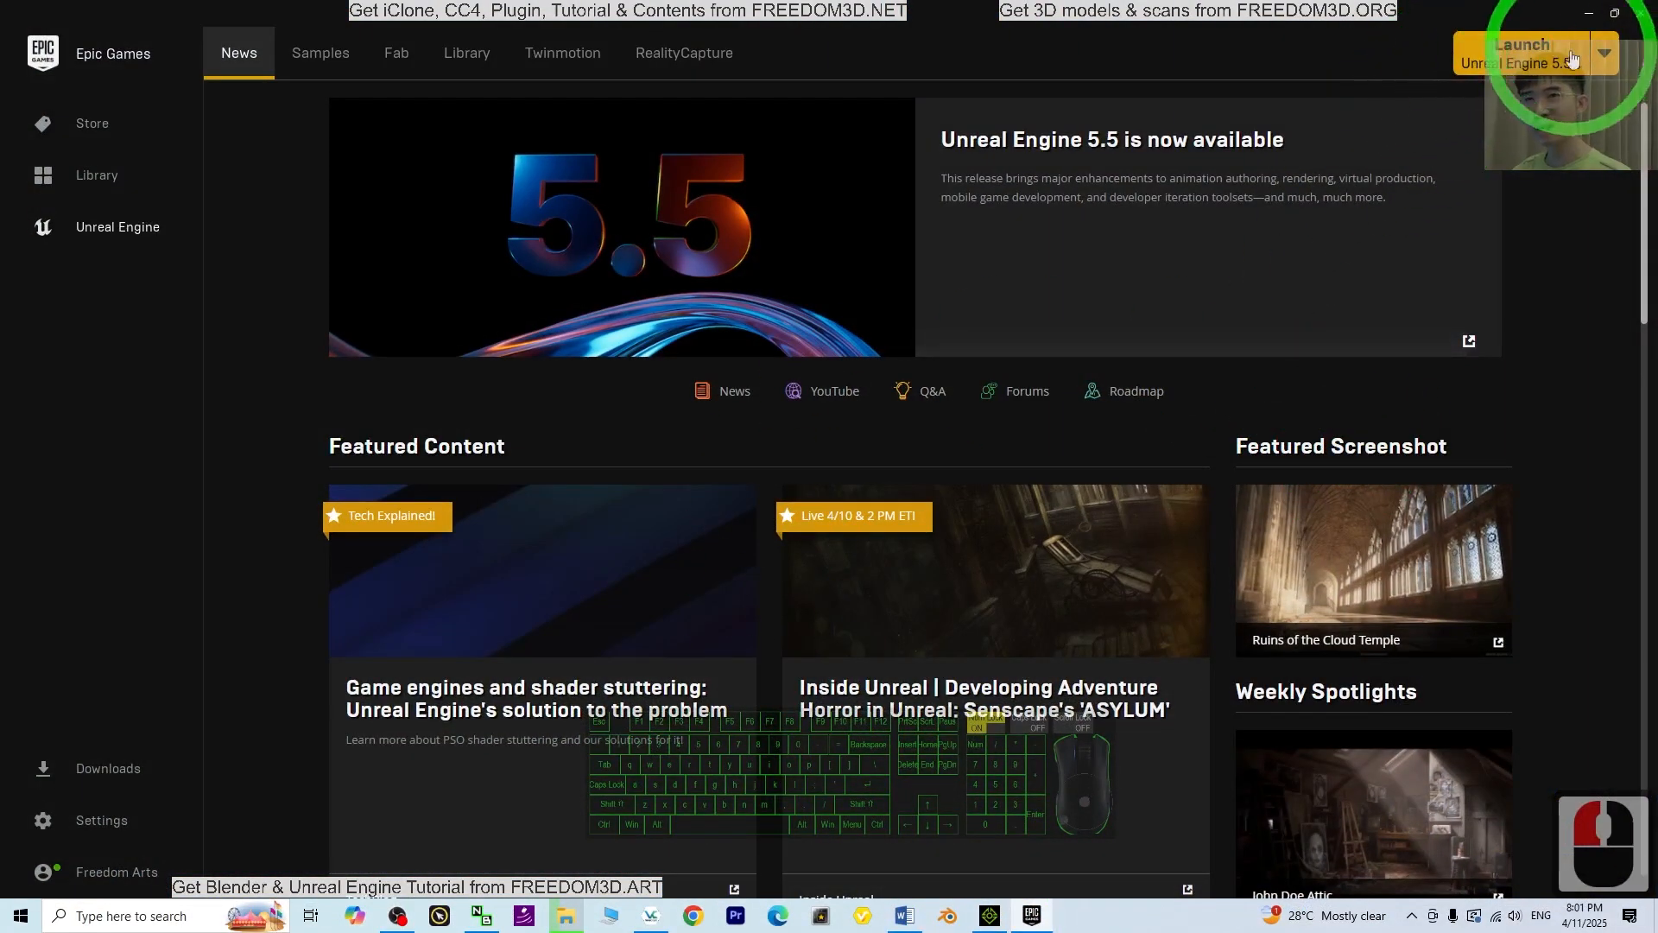
click(1522, 60)
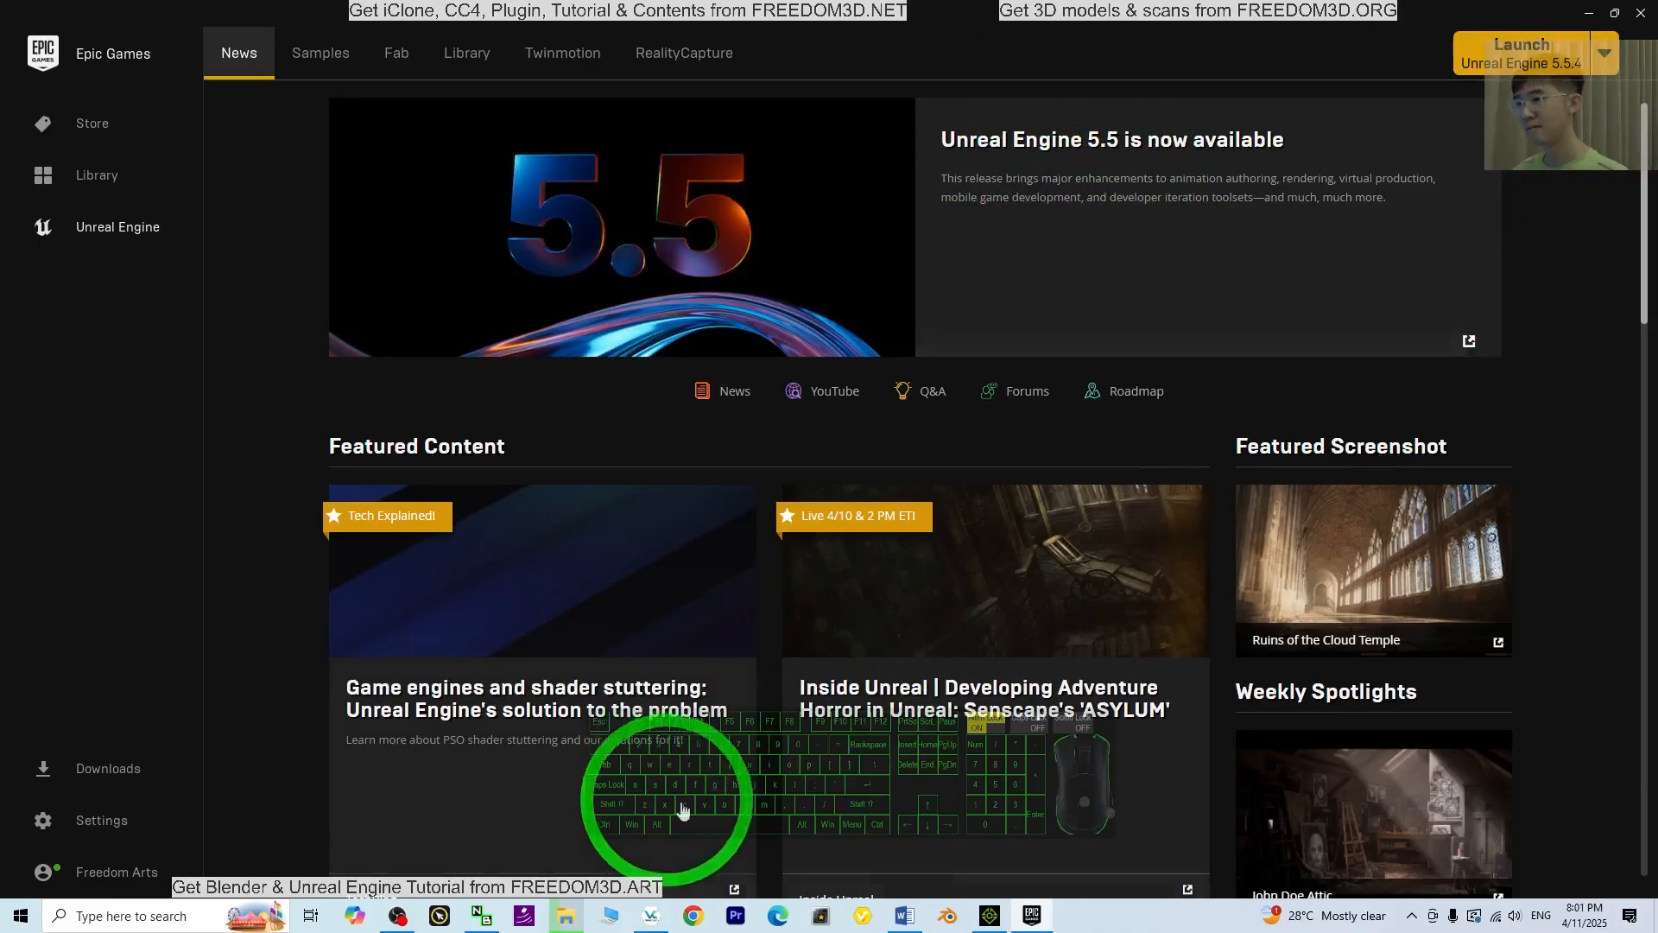
click(1580, 12)
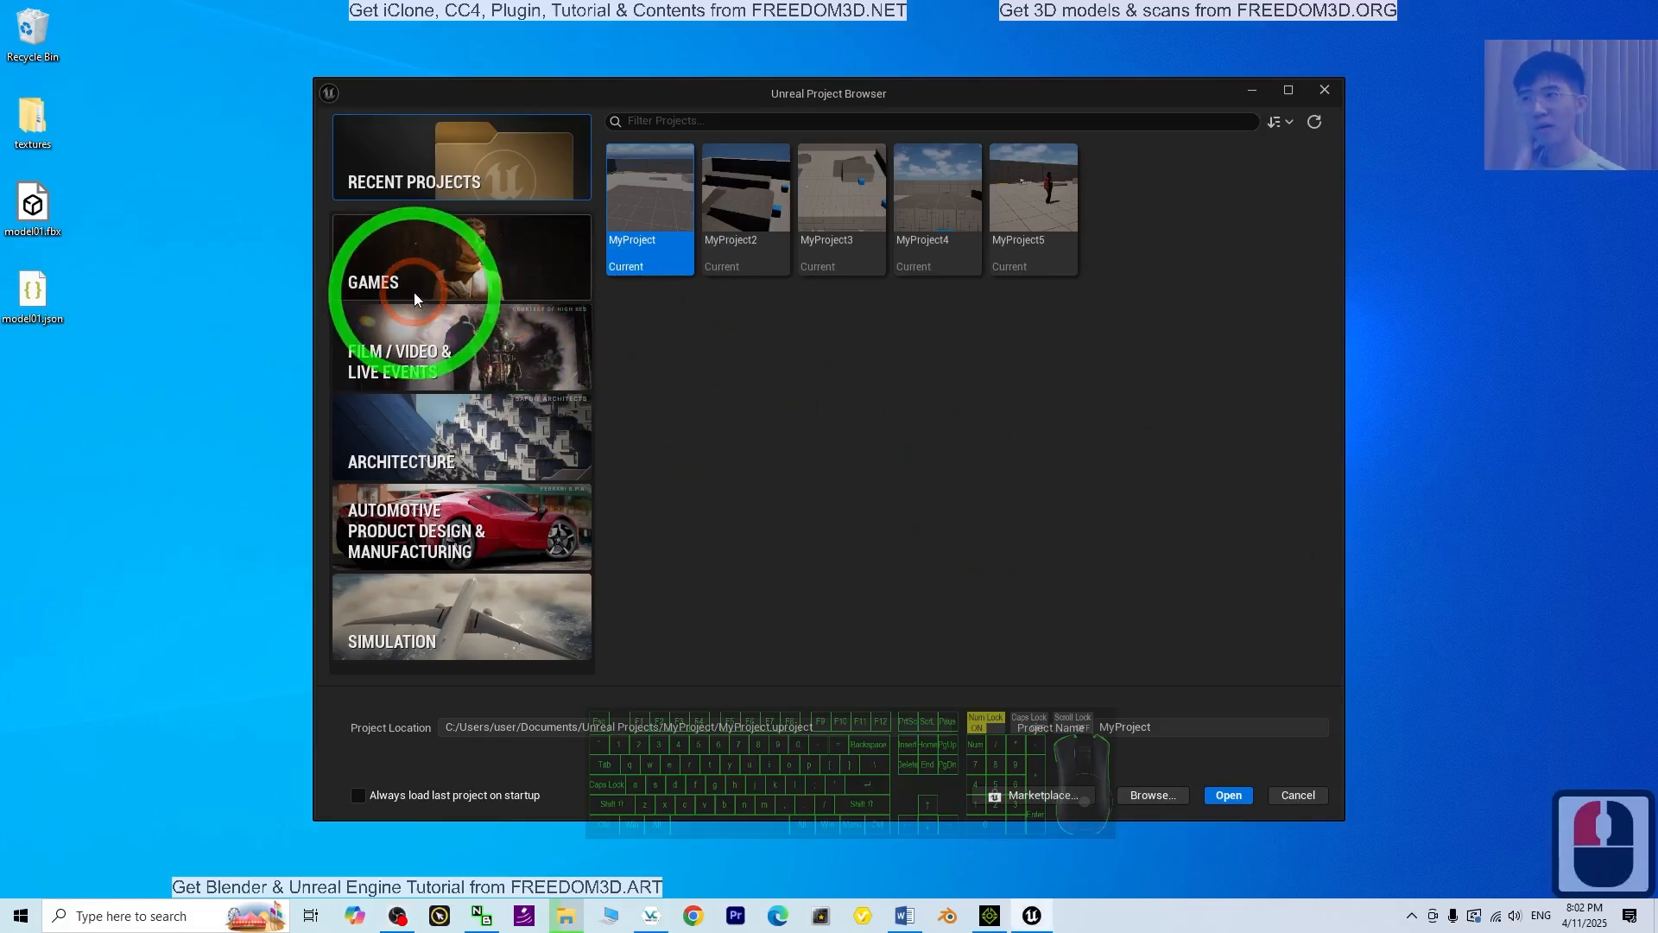
Create a new Games project from the Third Person template, named MyProject6, with the default Blueprint settings.
click(384, 270)
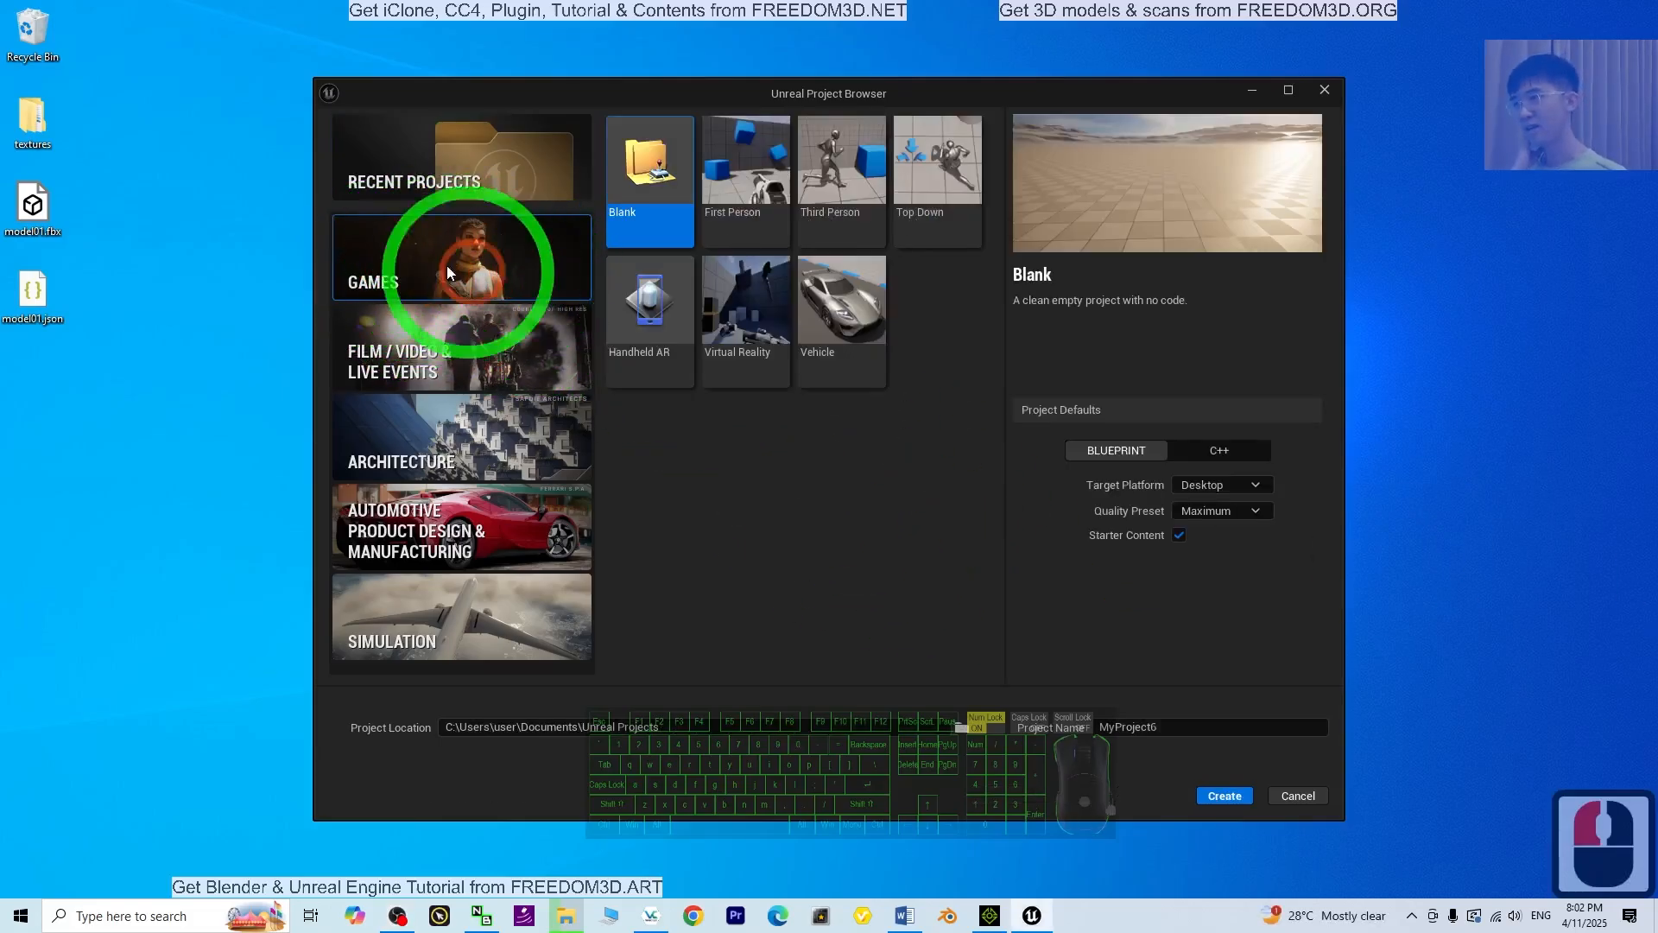
click(874, 187)
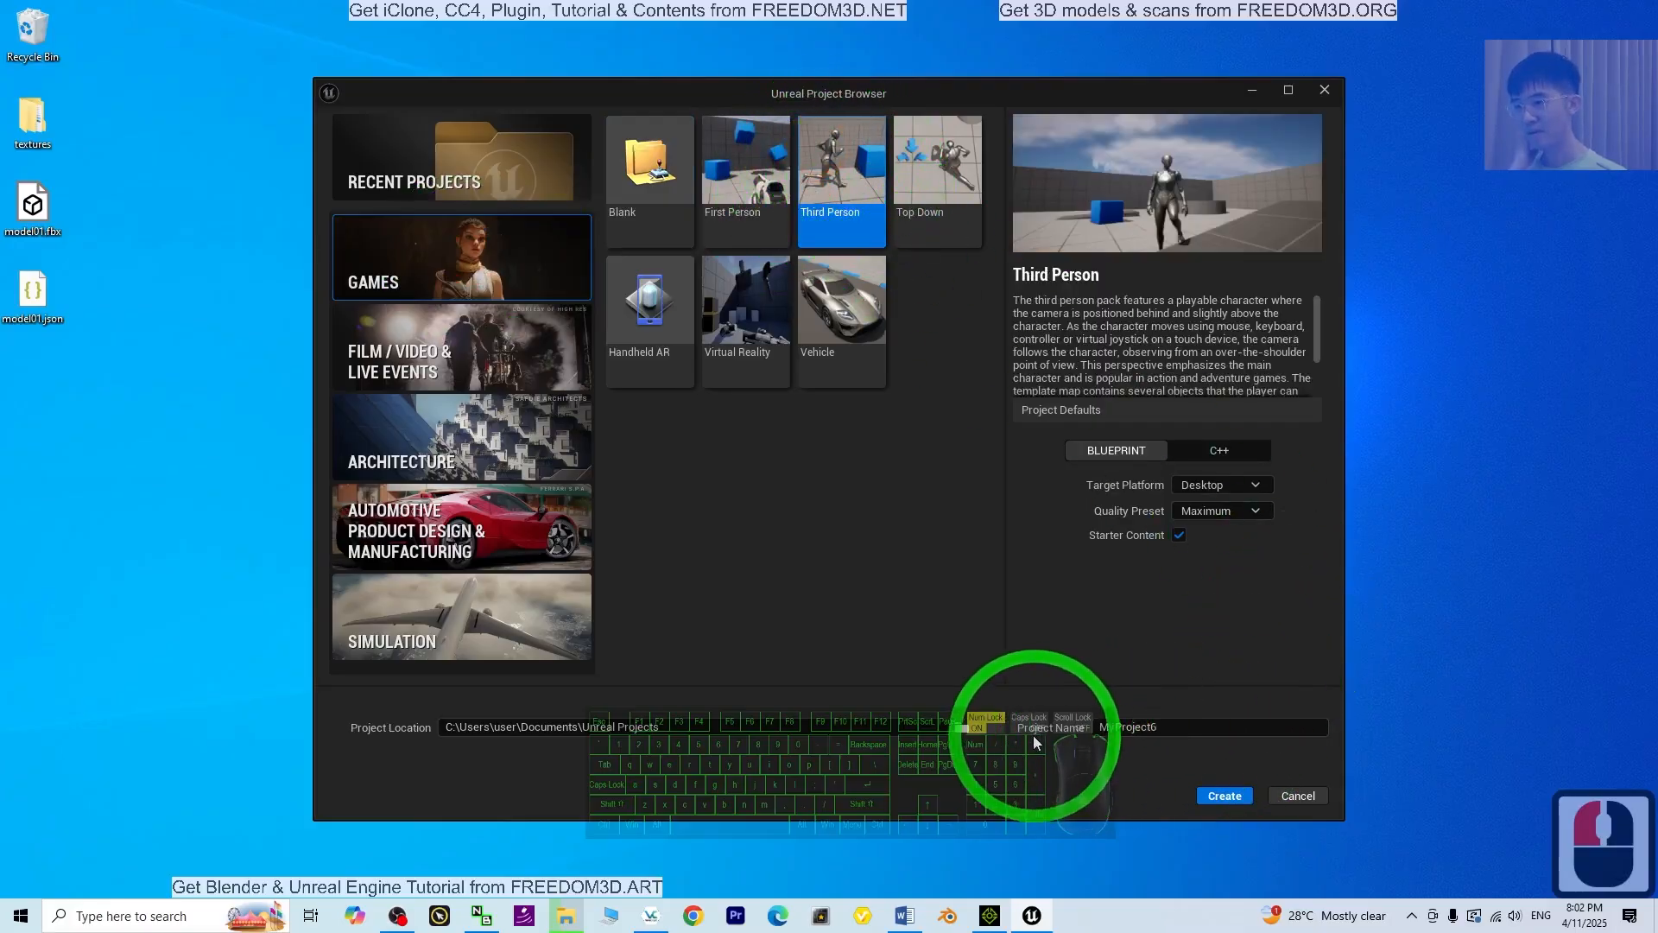
click(1223, 796)
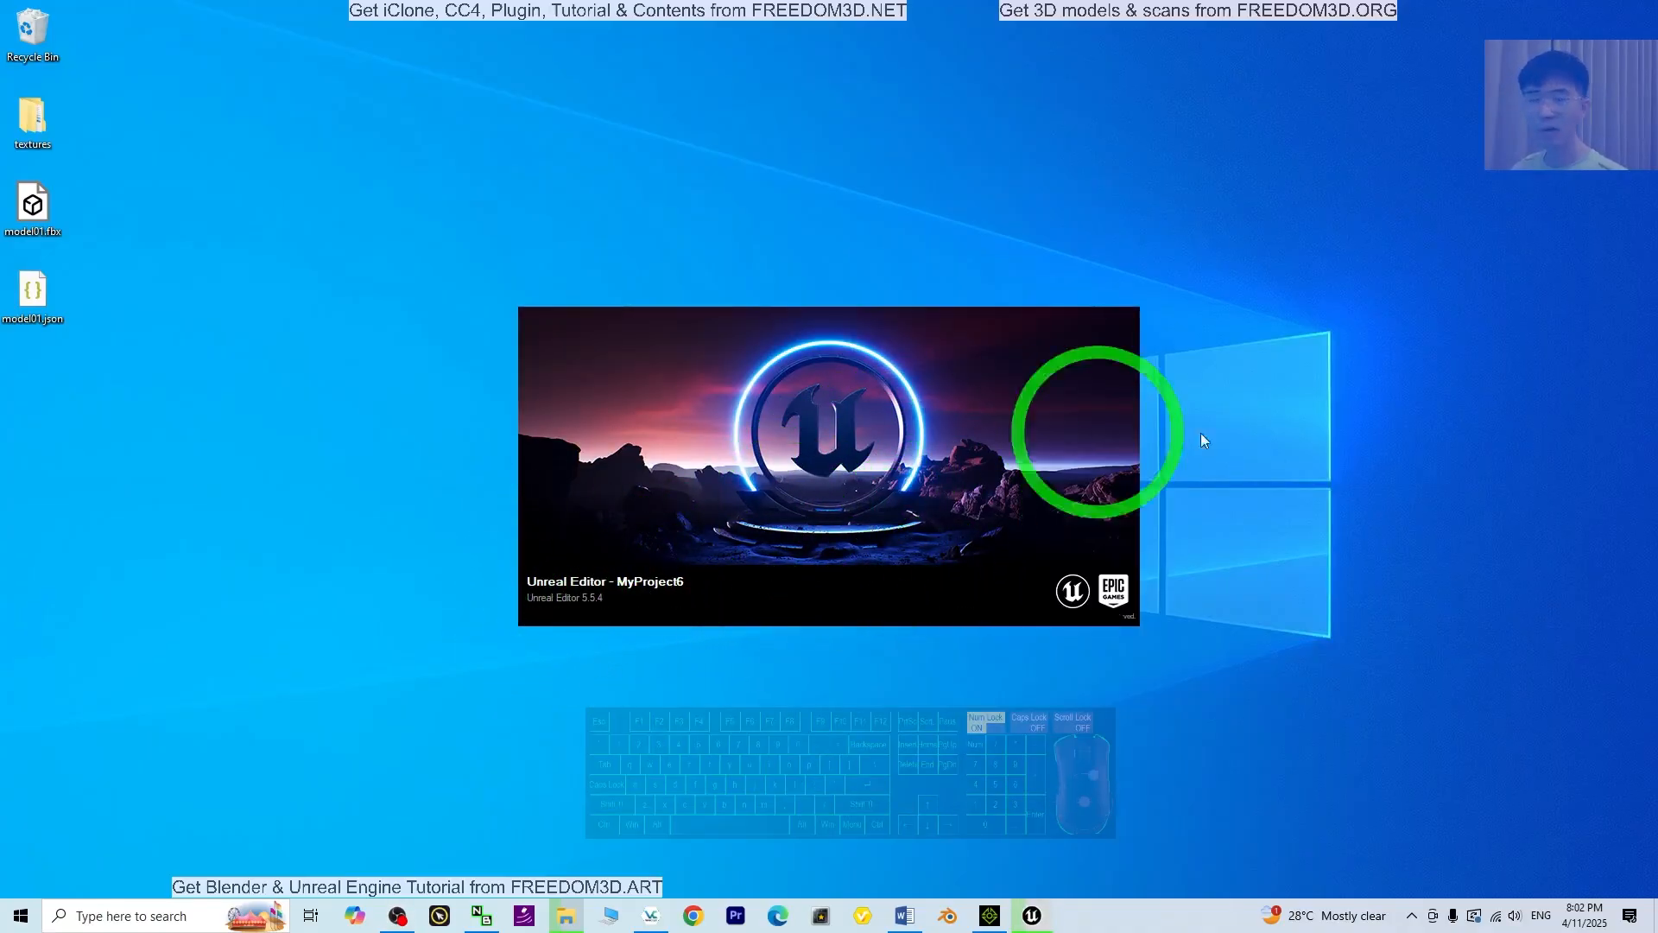
click(398, 915)
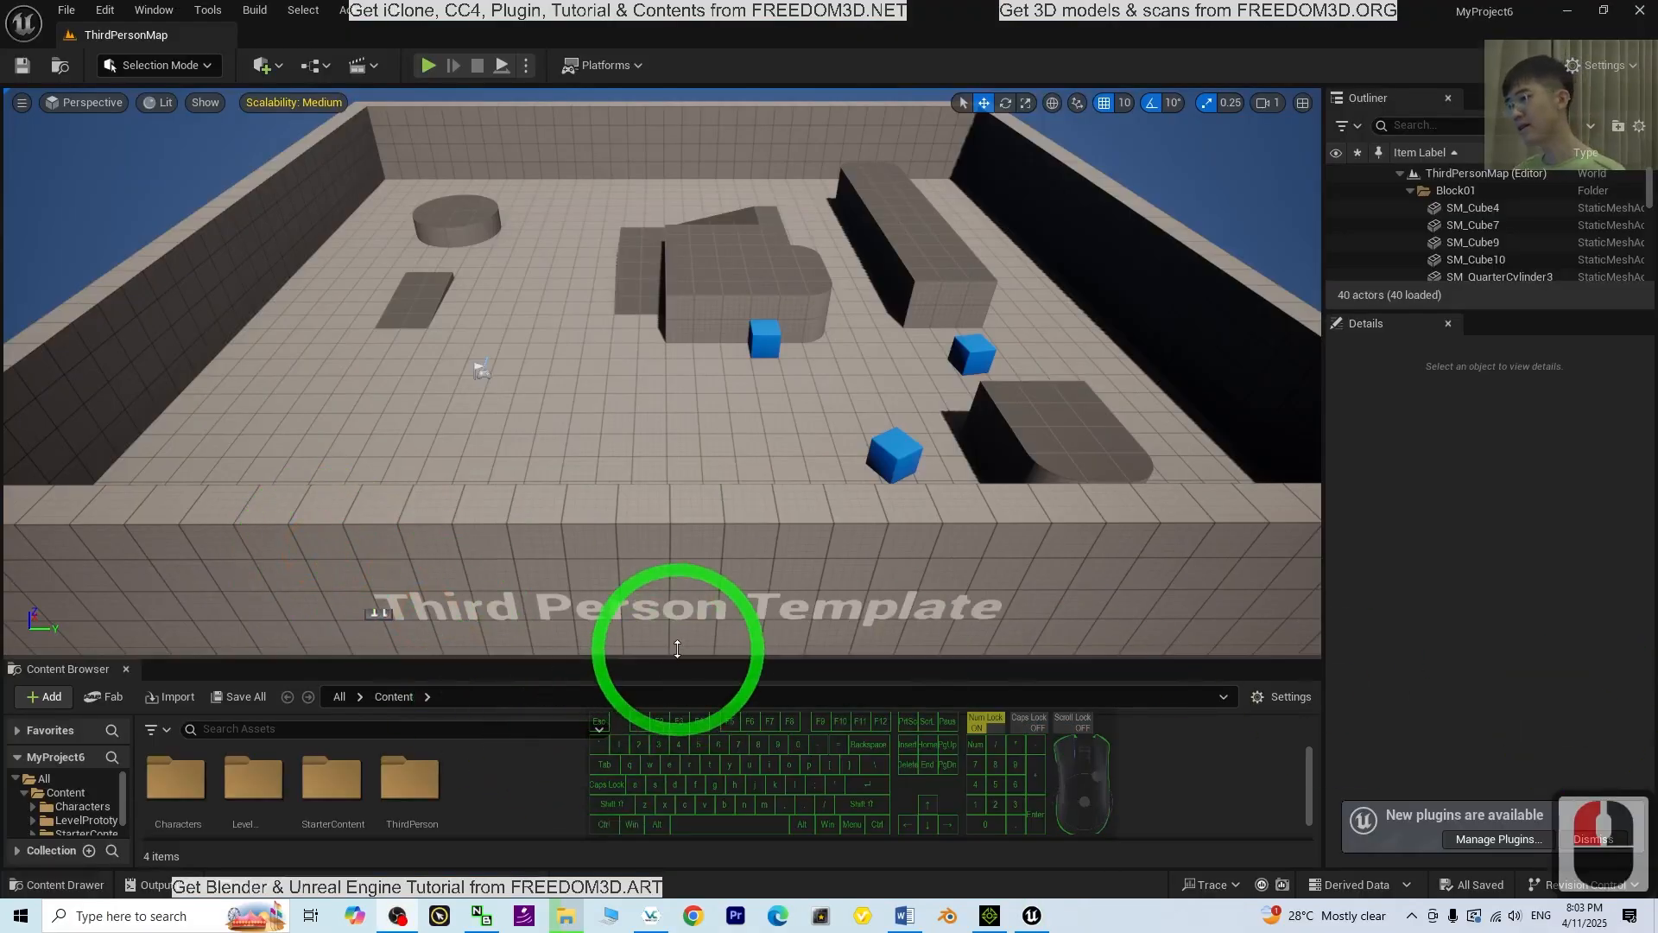
Enlarge the Content Browser slightly below the level viewport.
drag(678, 656, 677, 619)
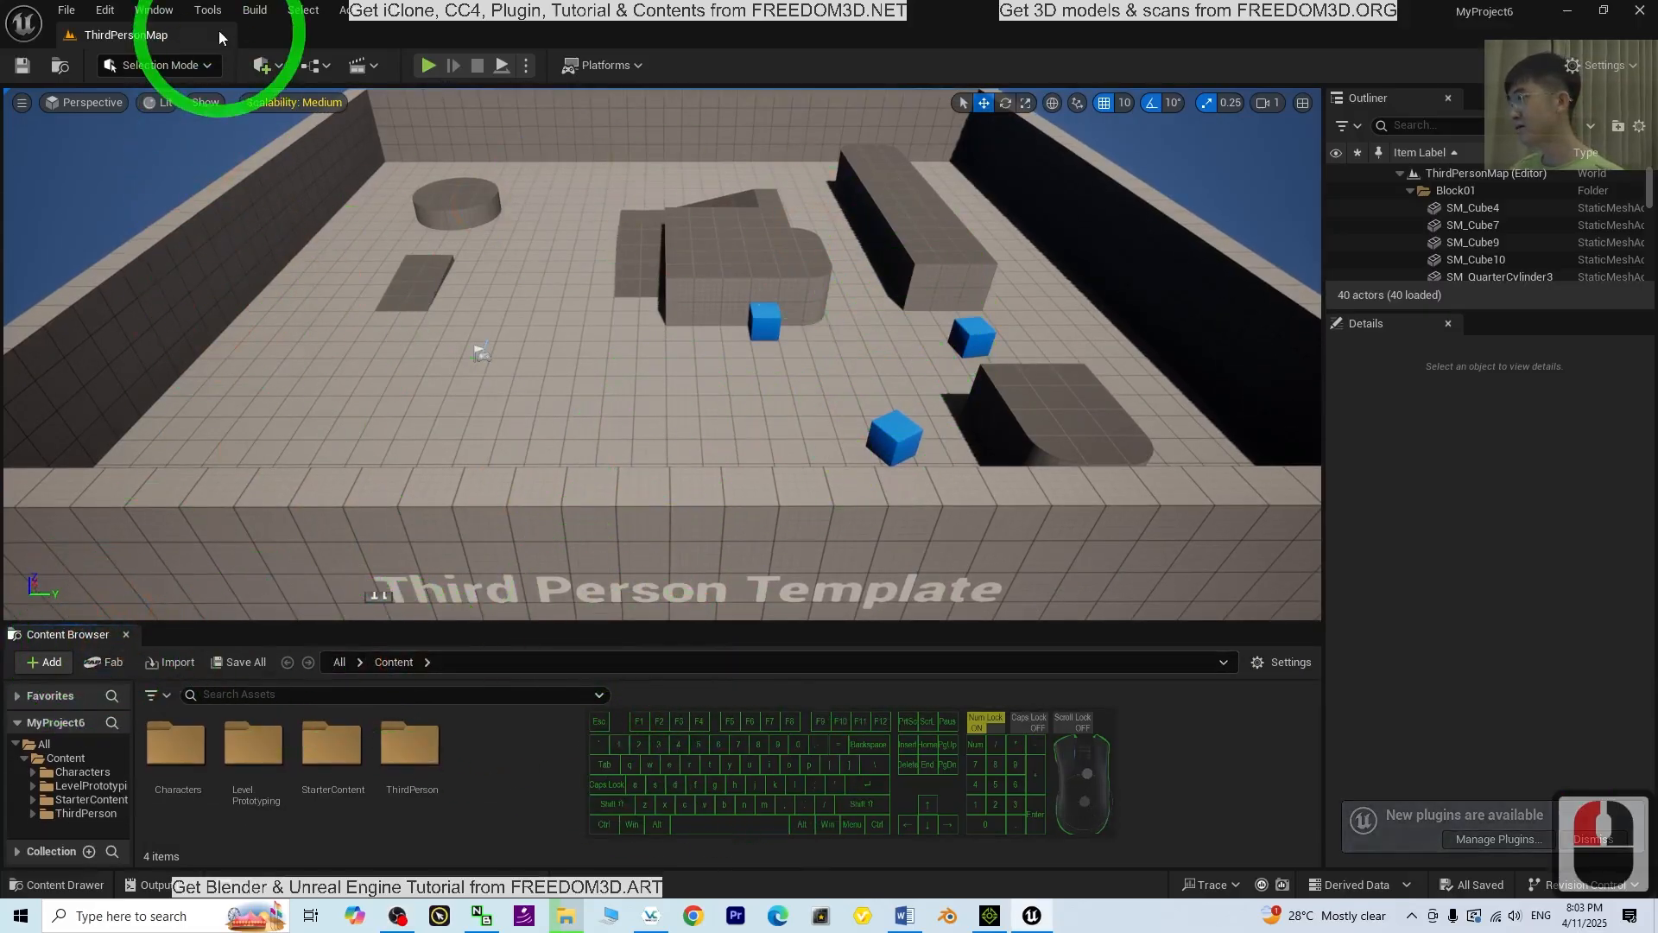
click(155, 12)
mouse_move(247, 100)
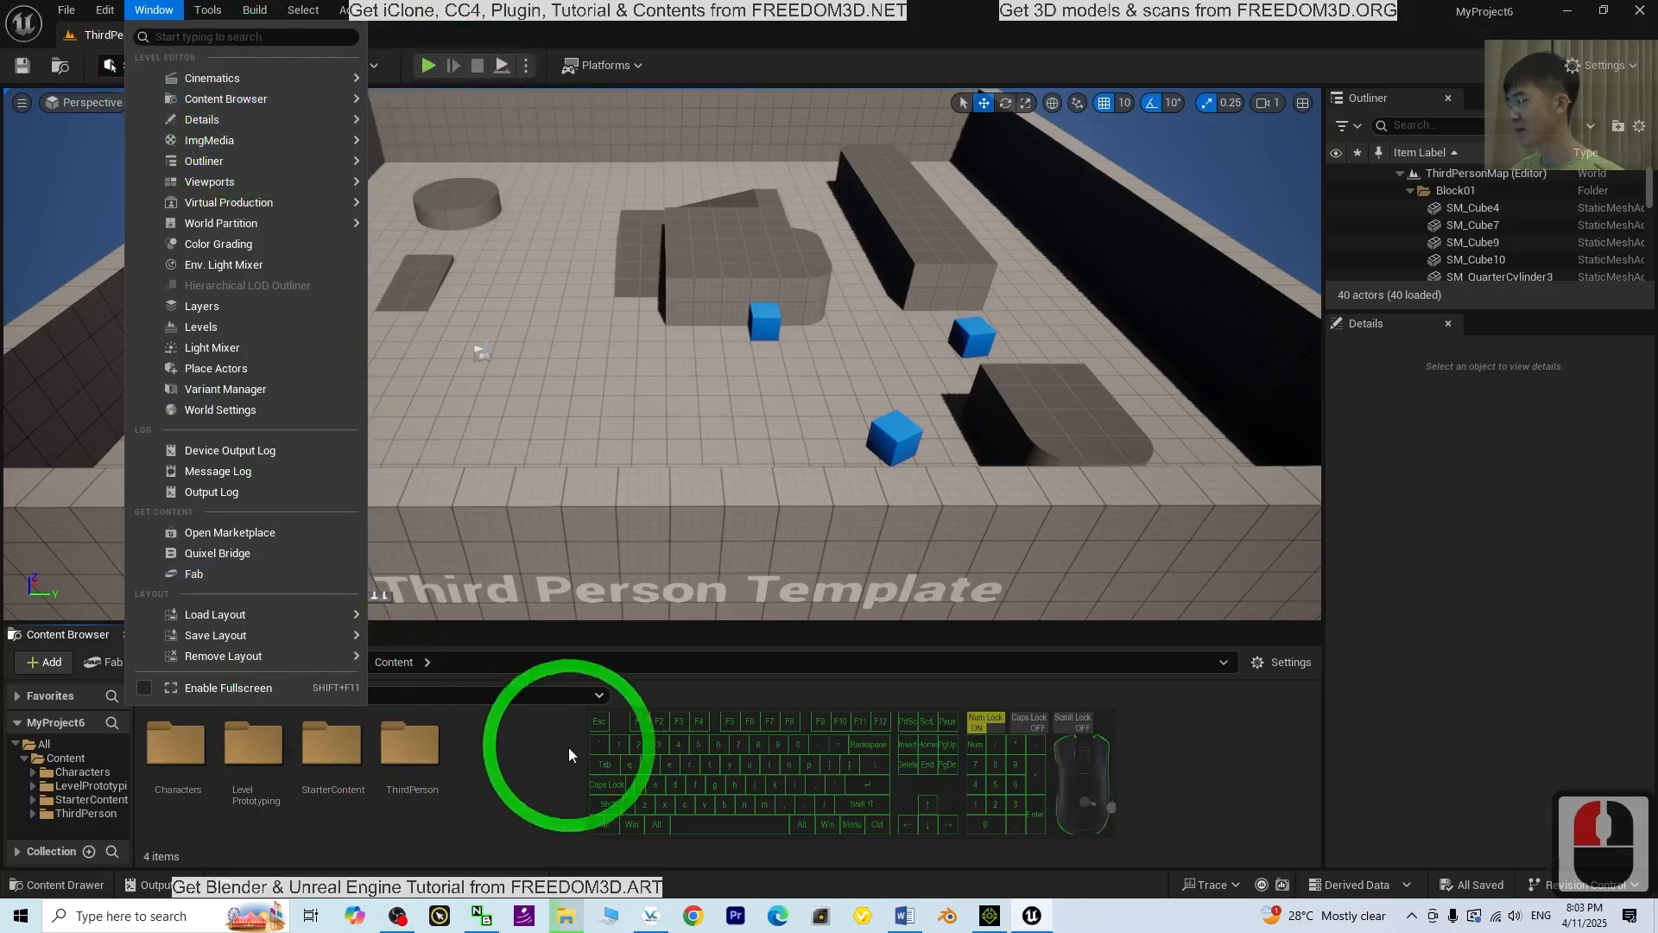
click(595, 749)
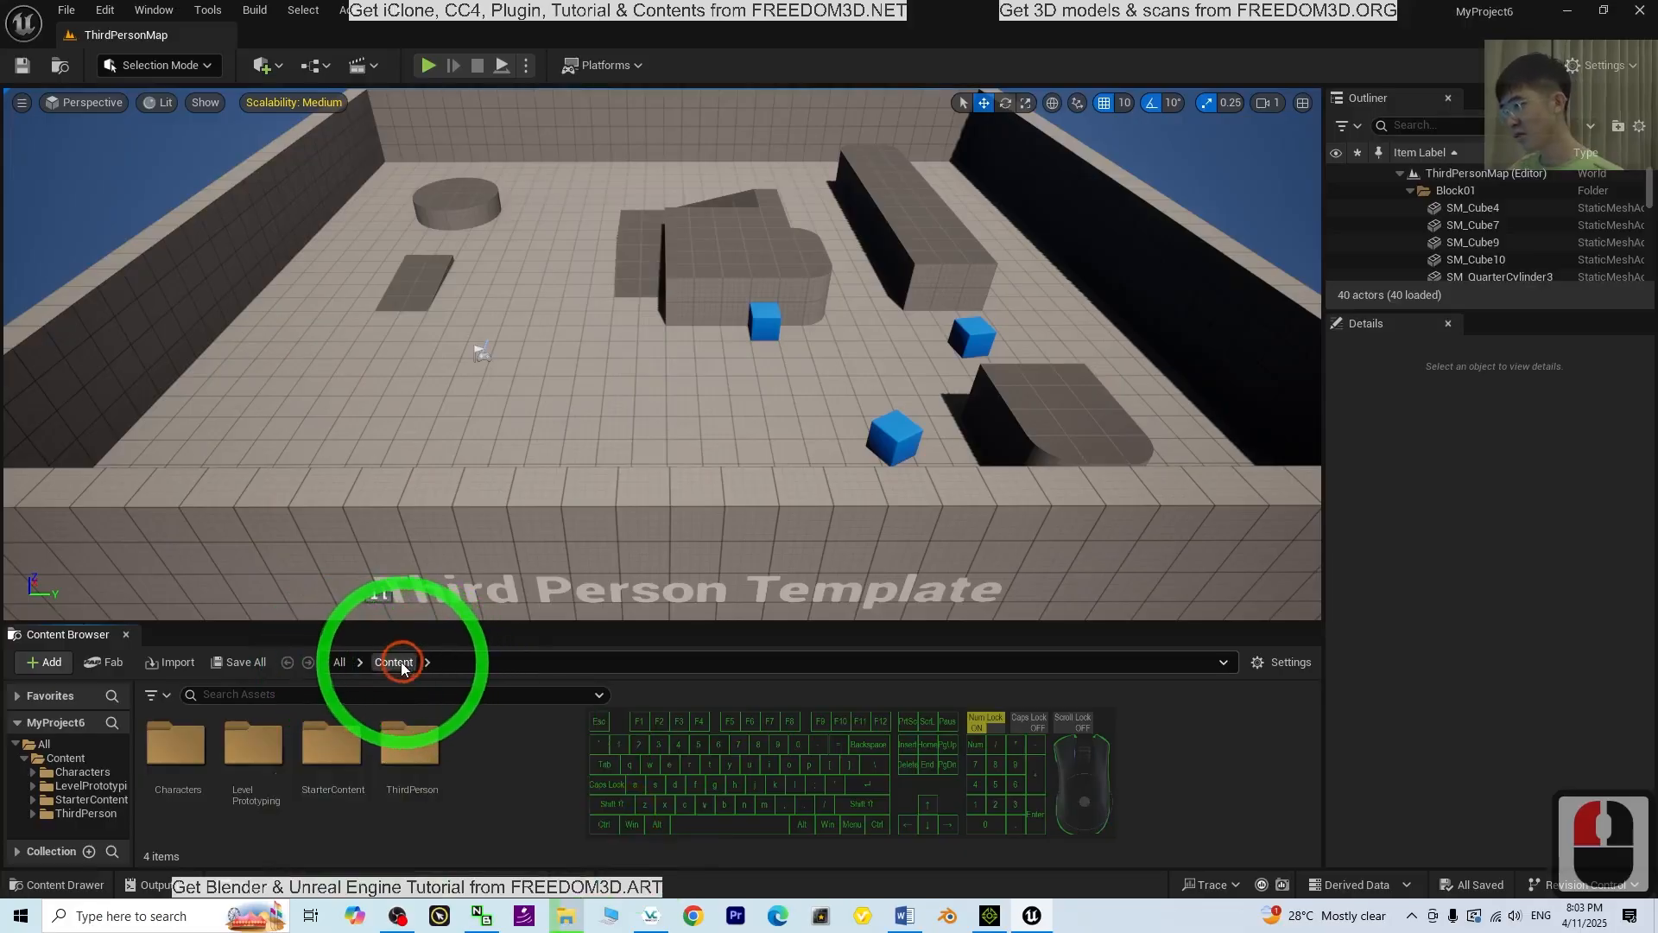
Create a folder named model01 in the project's Content directory and open it.
right_click(535, 829)
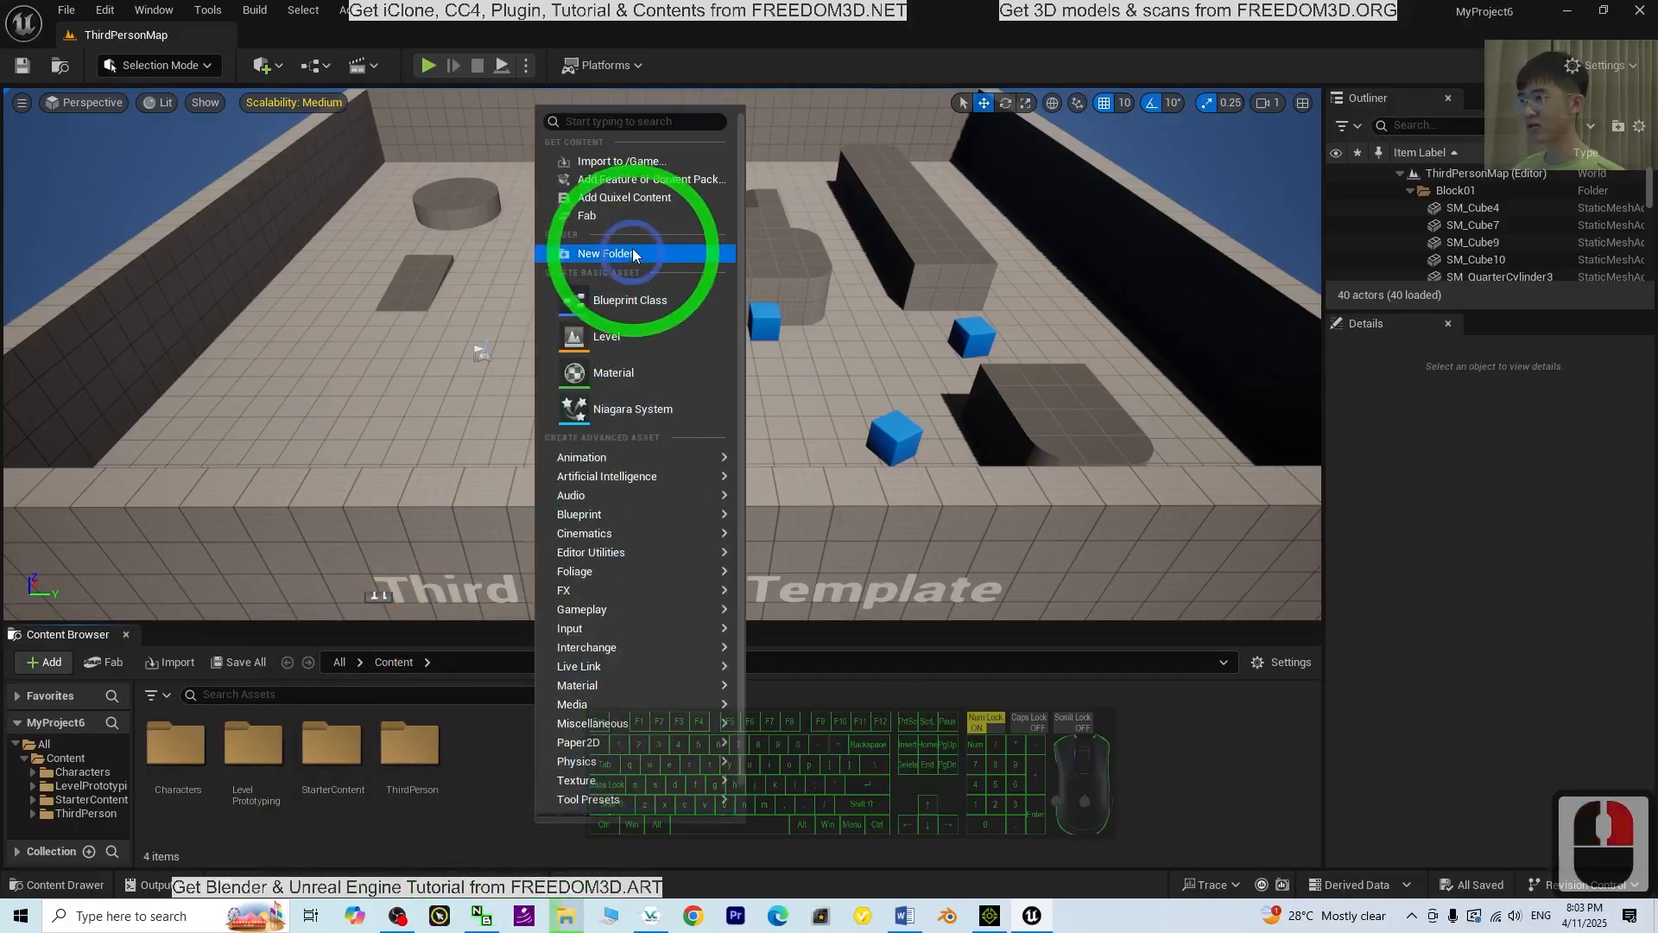
click(629, 255)
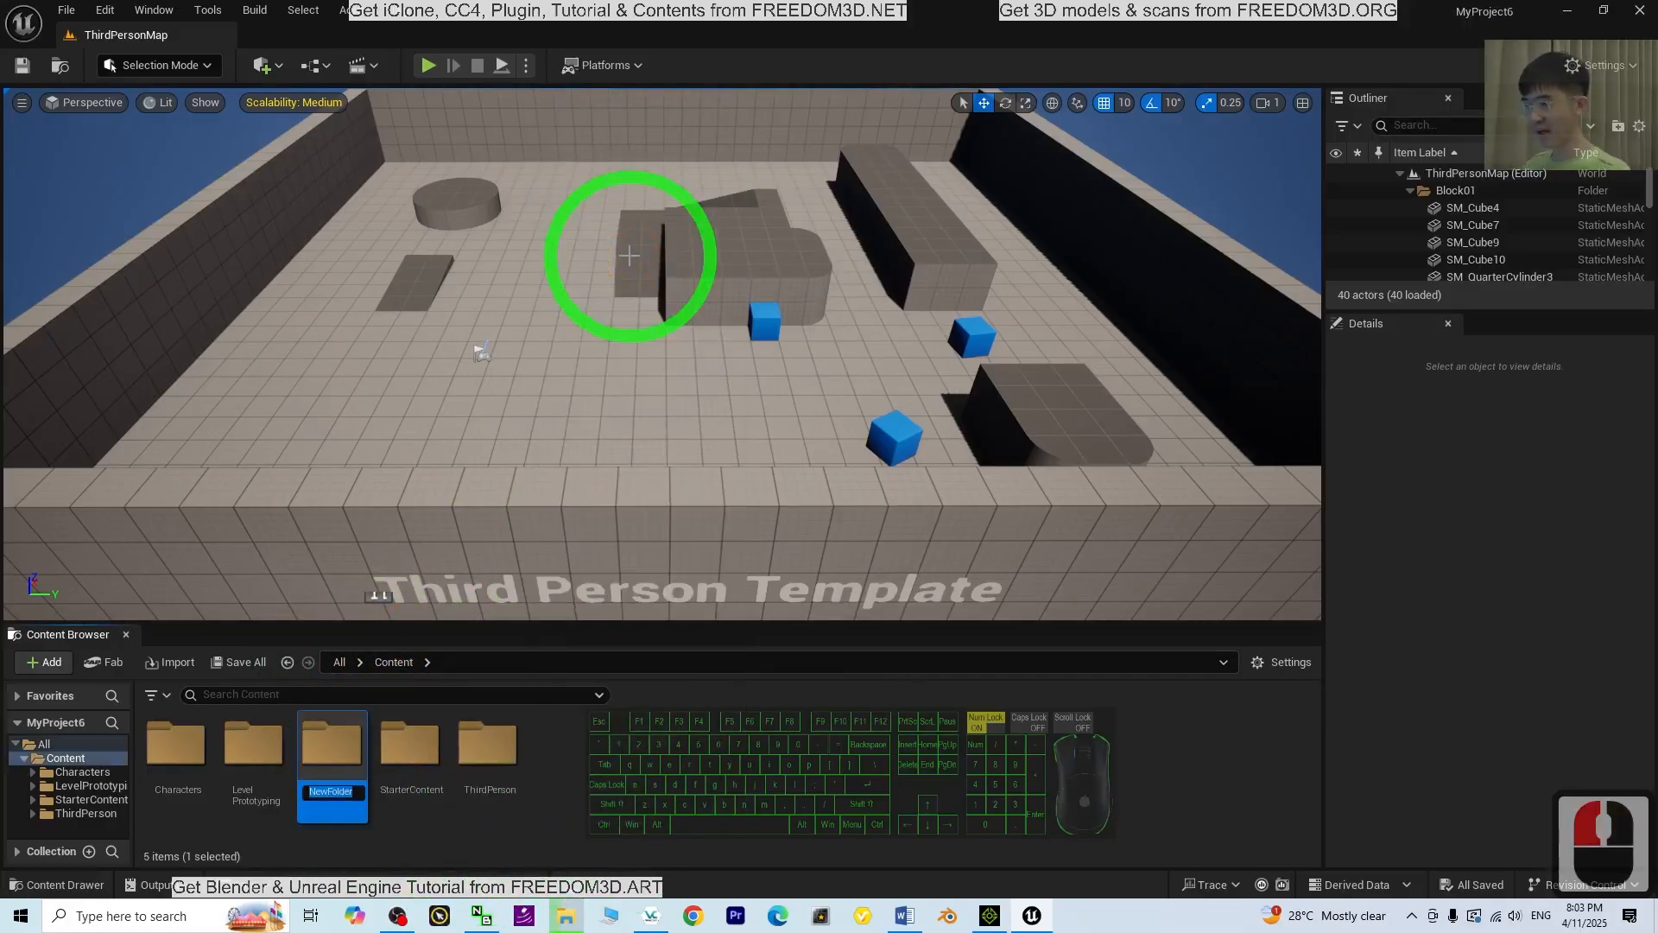
text(model01)
key(Return)
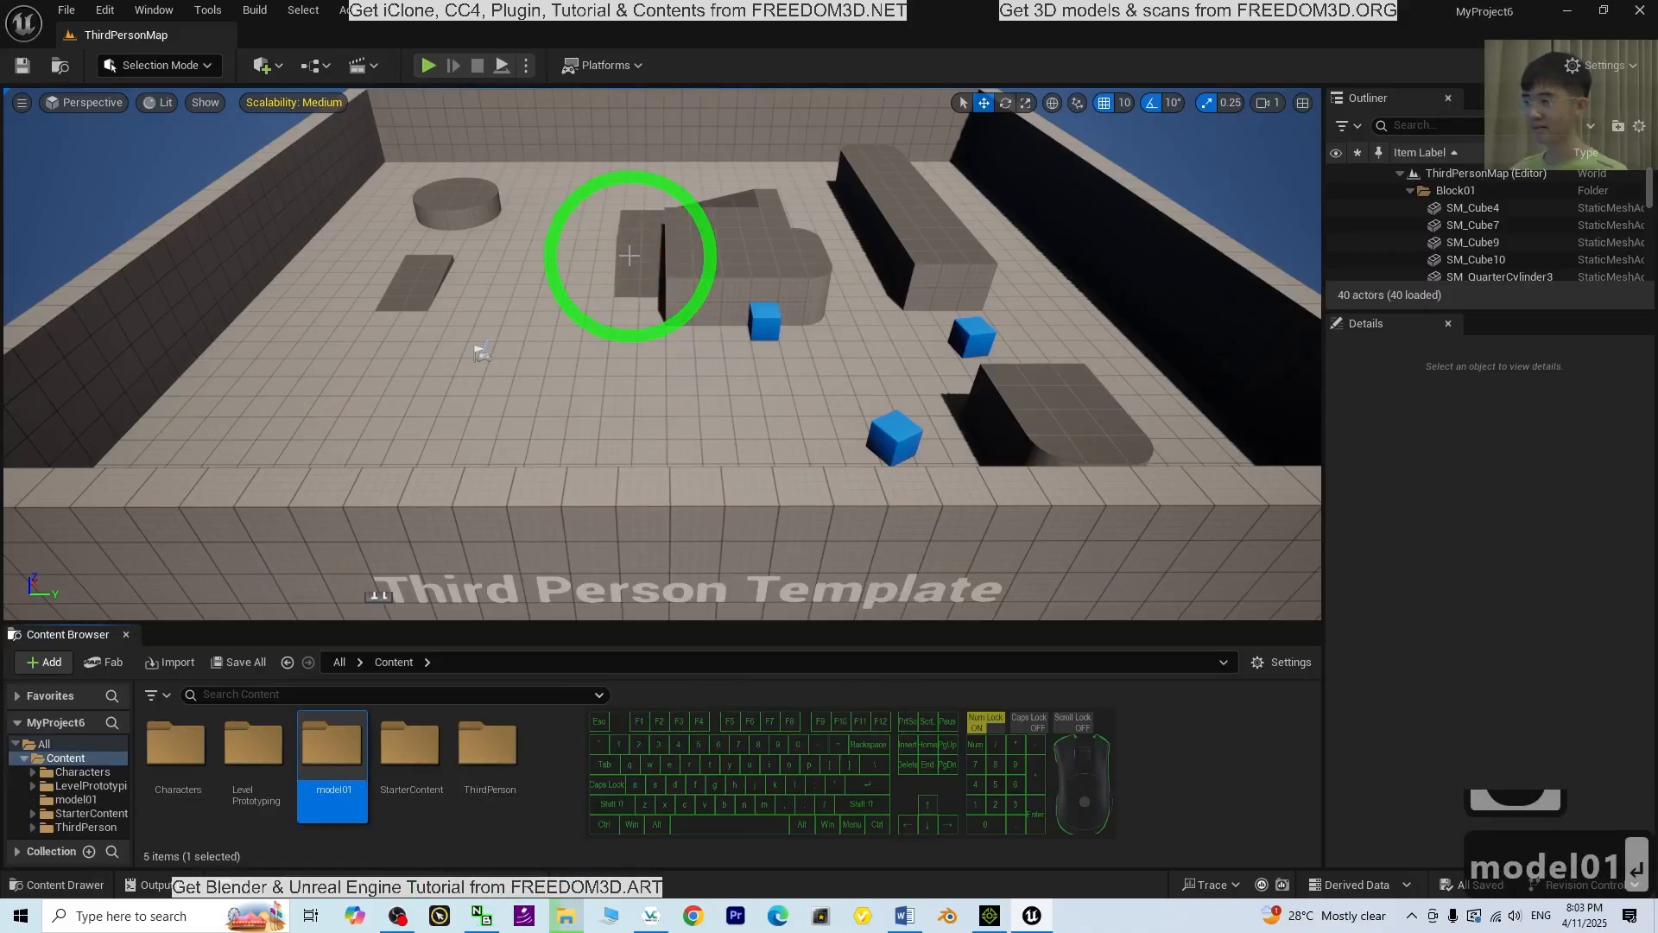
key(Return)
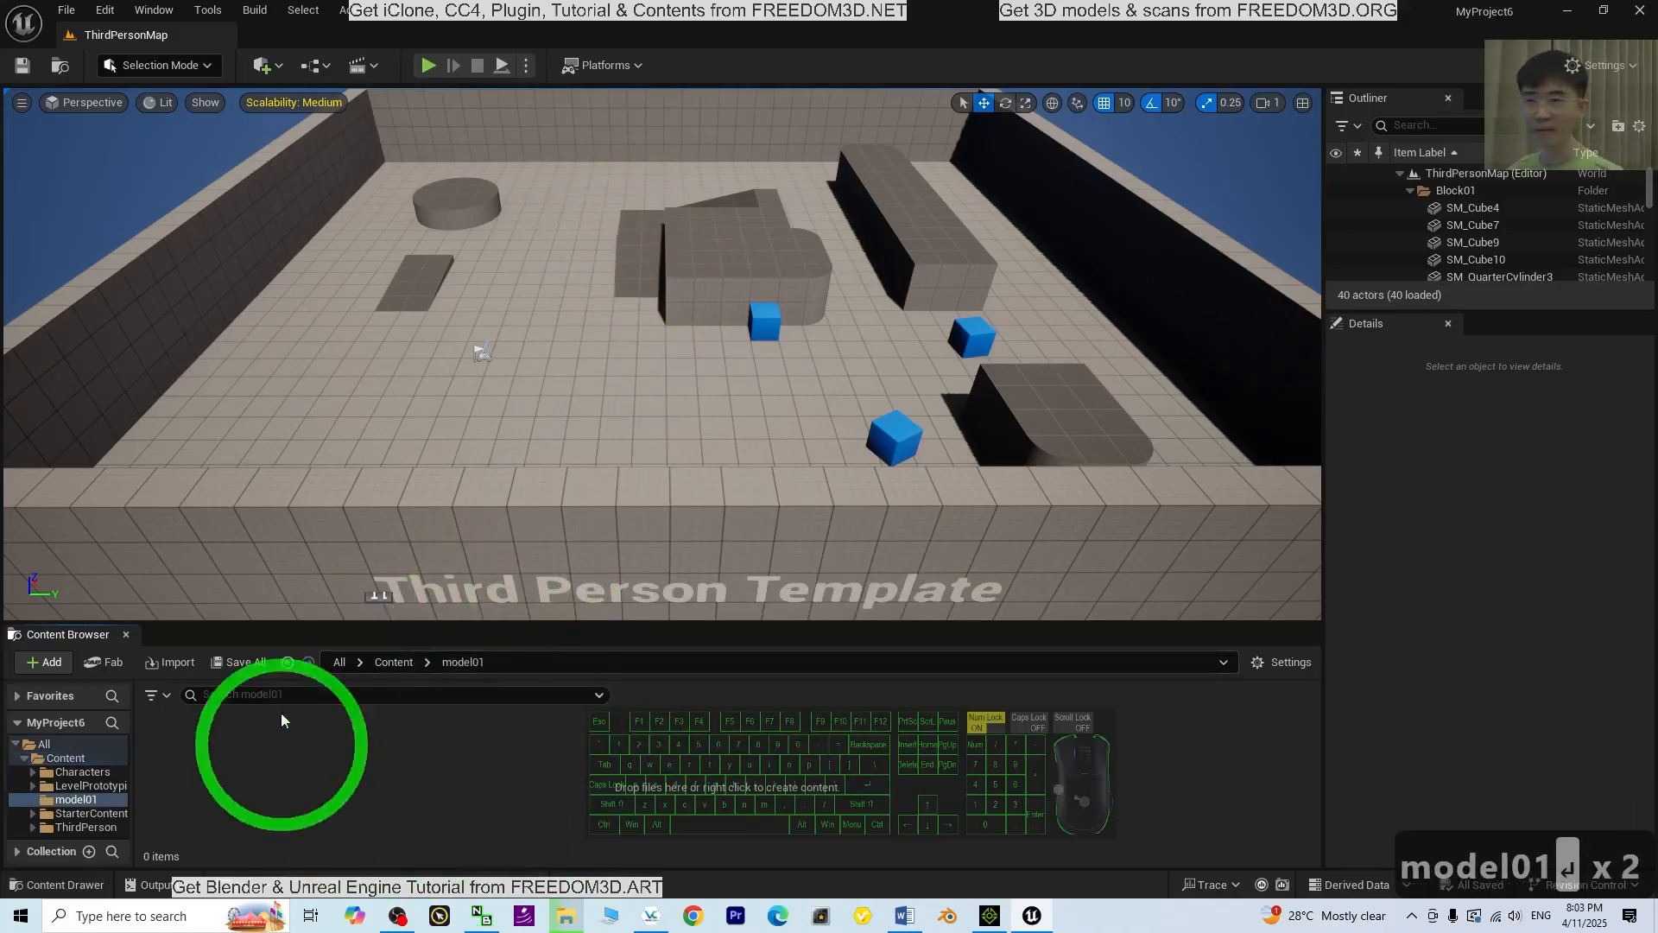
Import model01.fbx from the desktop into the model01 folder with the default import settings, restoring the editor window for access and maximizing it again.
drag(656, 10, 817, 37)
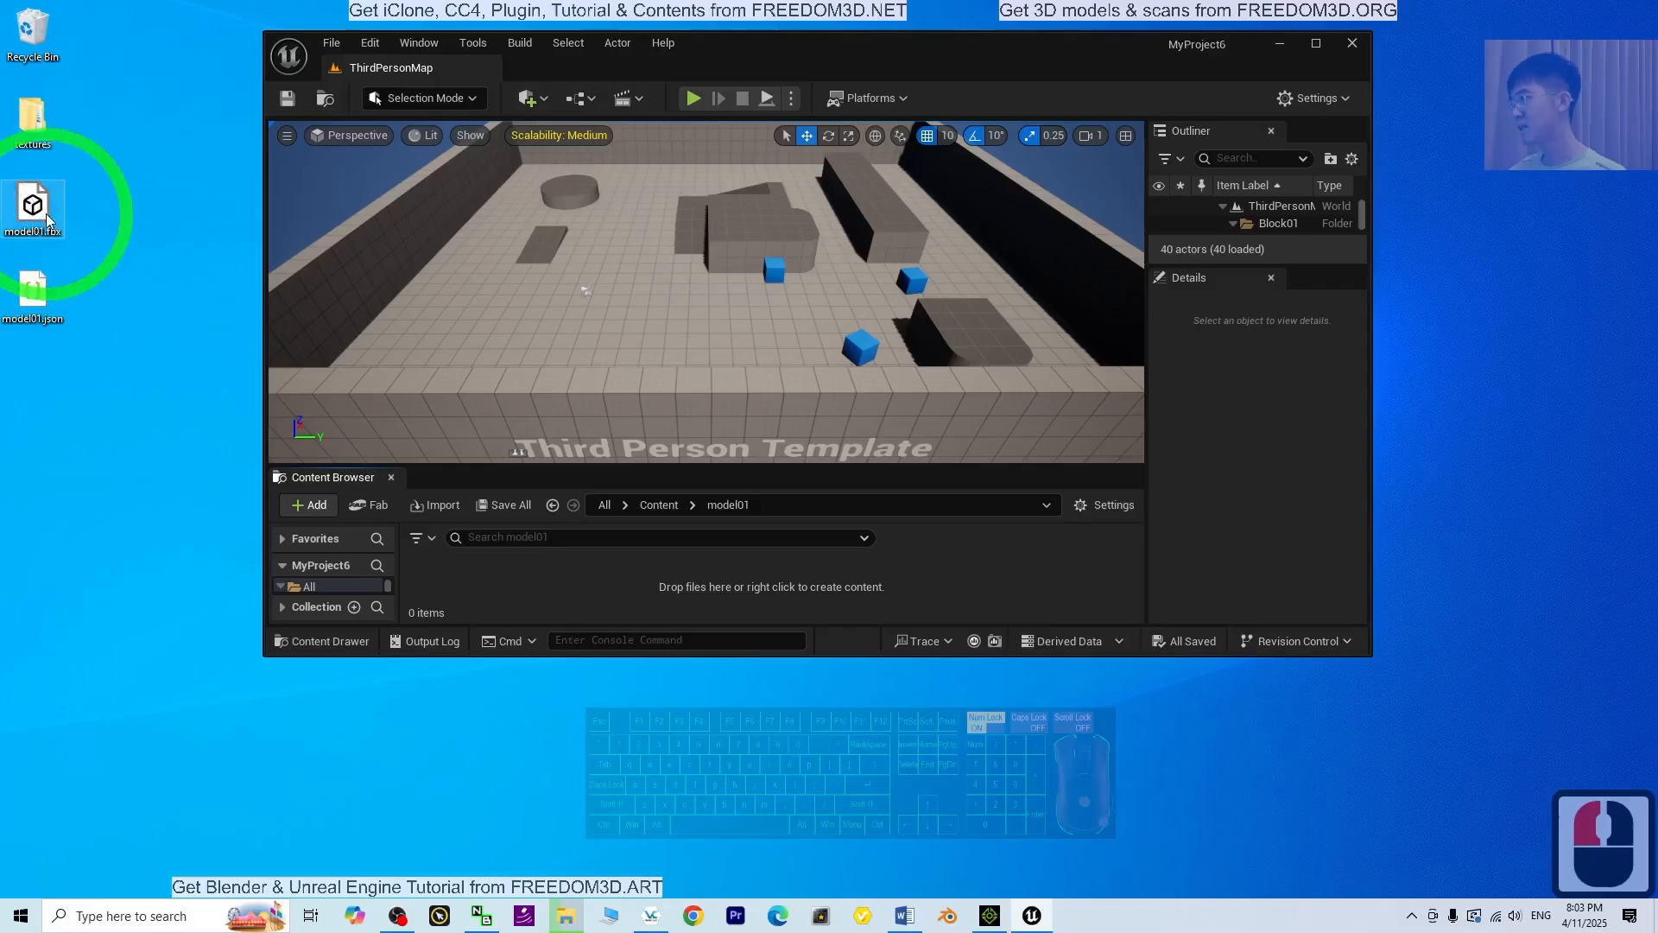
drag(47, 220, 523, 573)
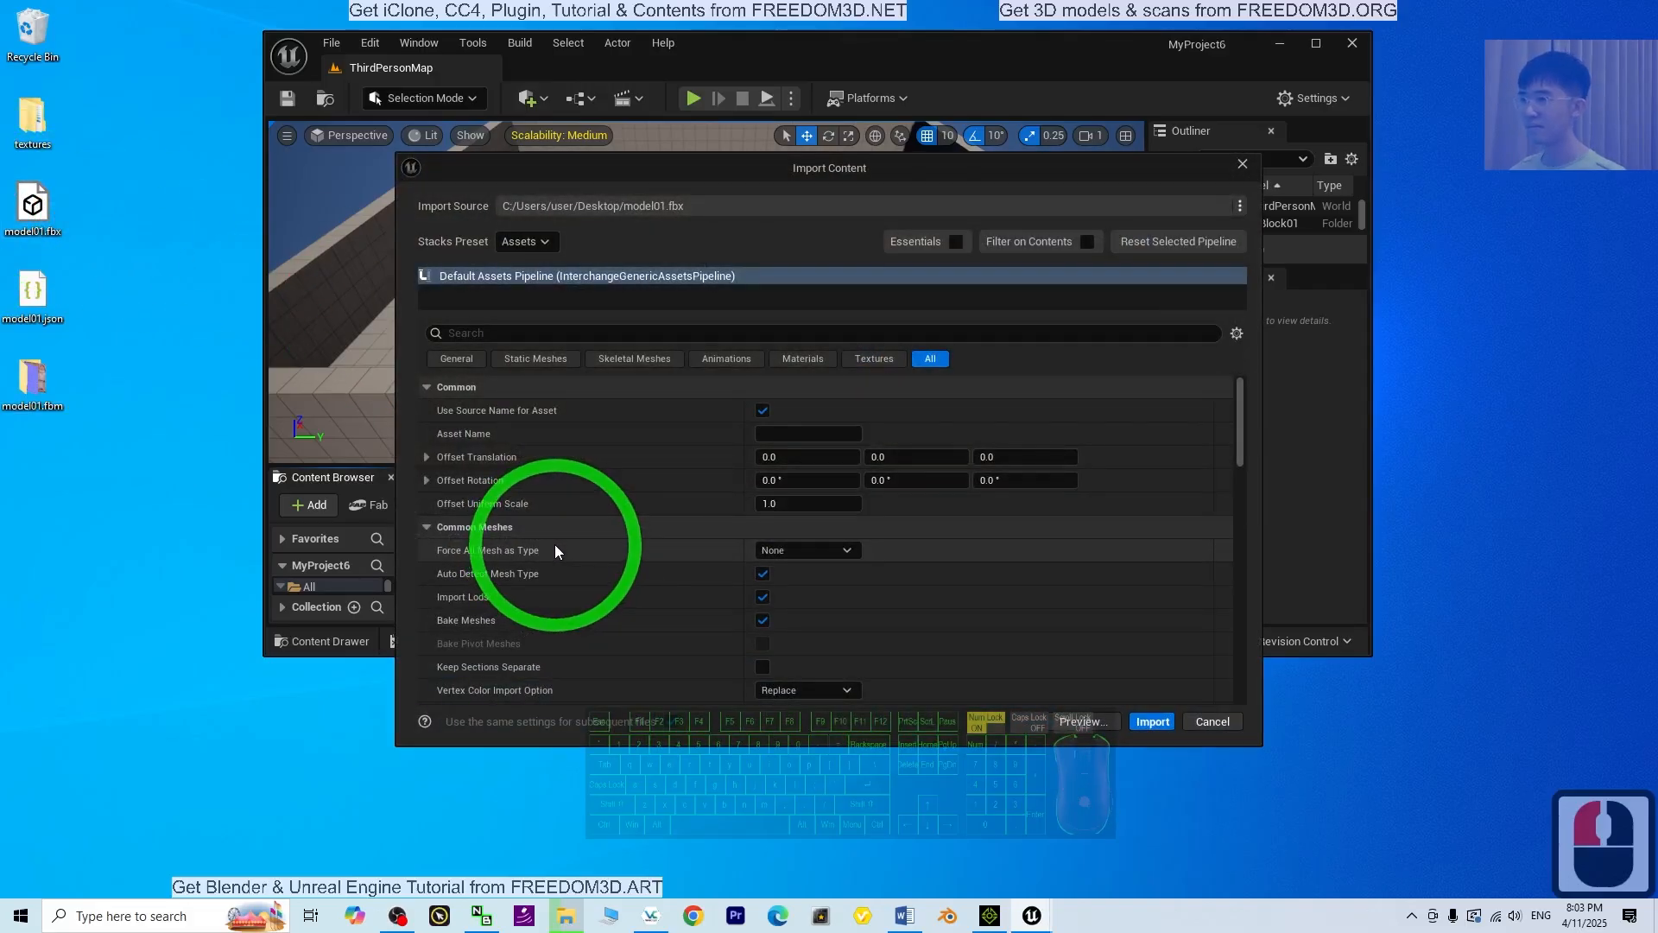
click(1007, 326)
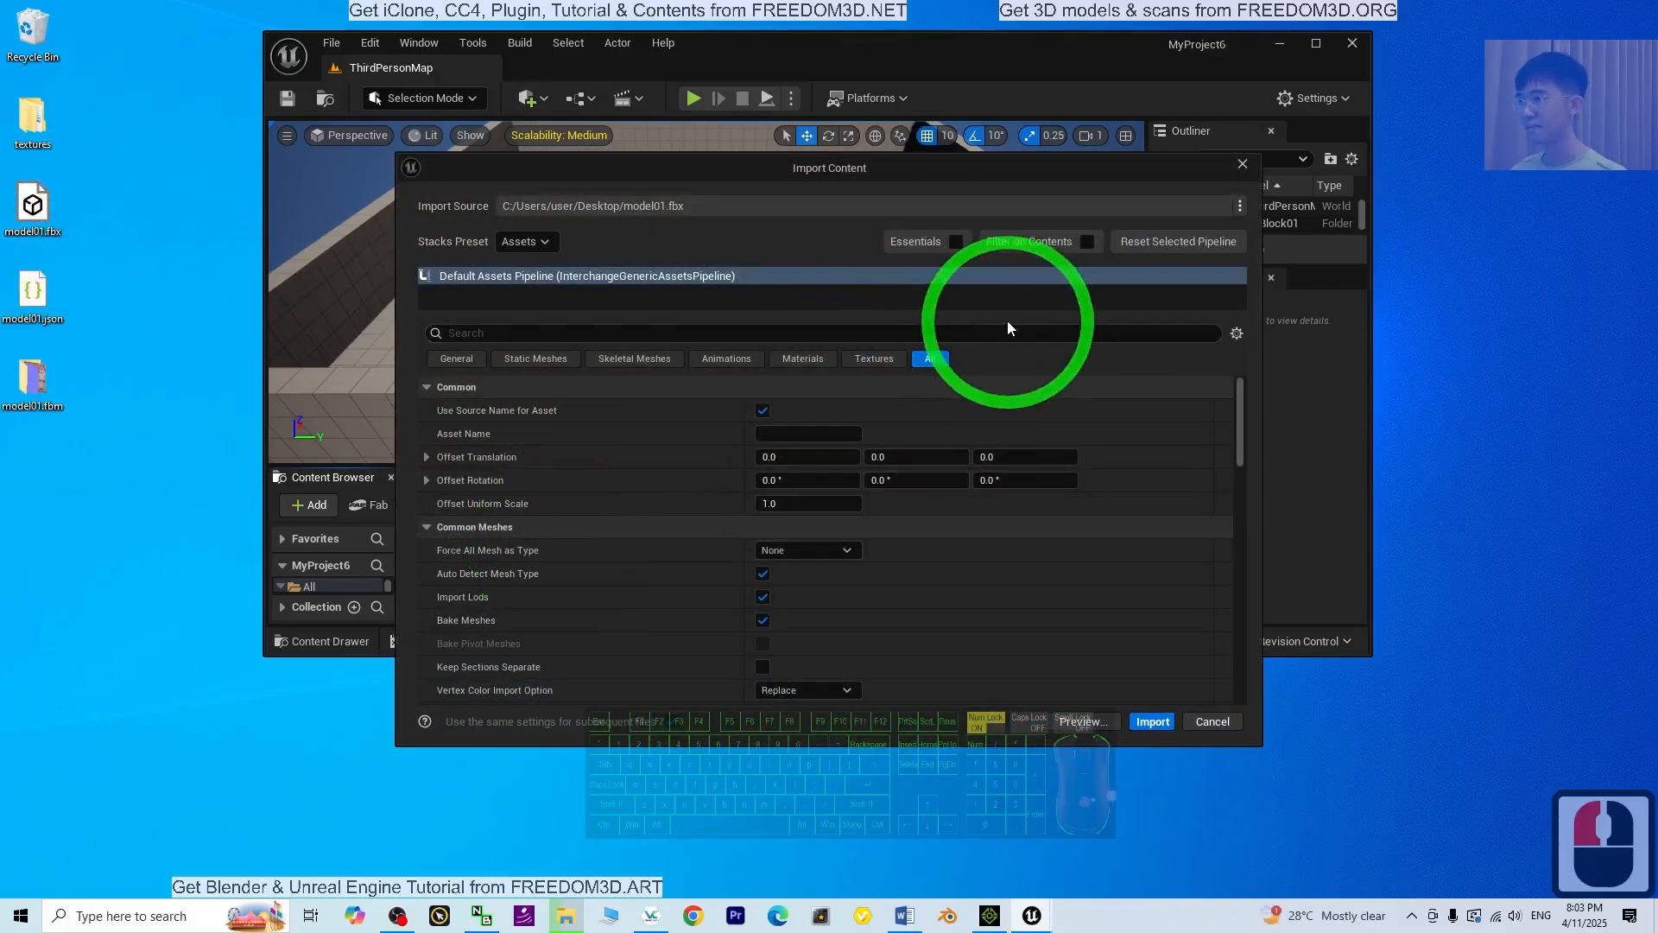
click(1154, 724)
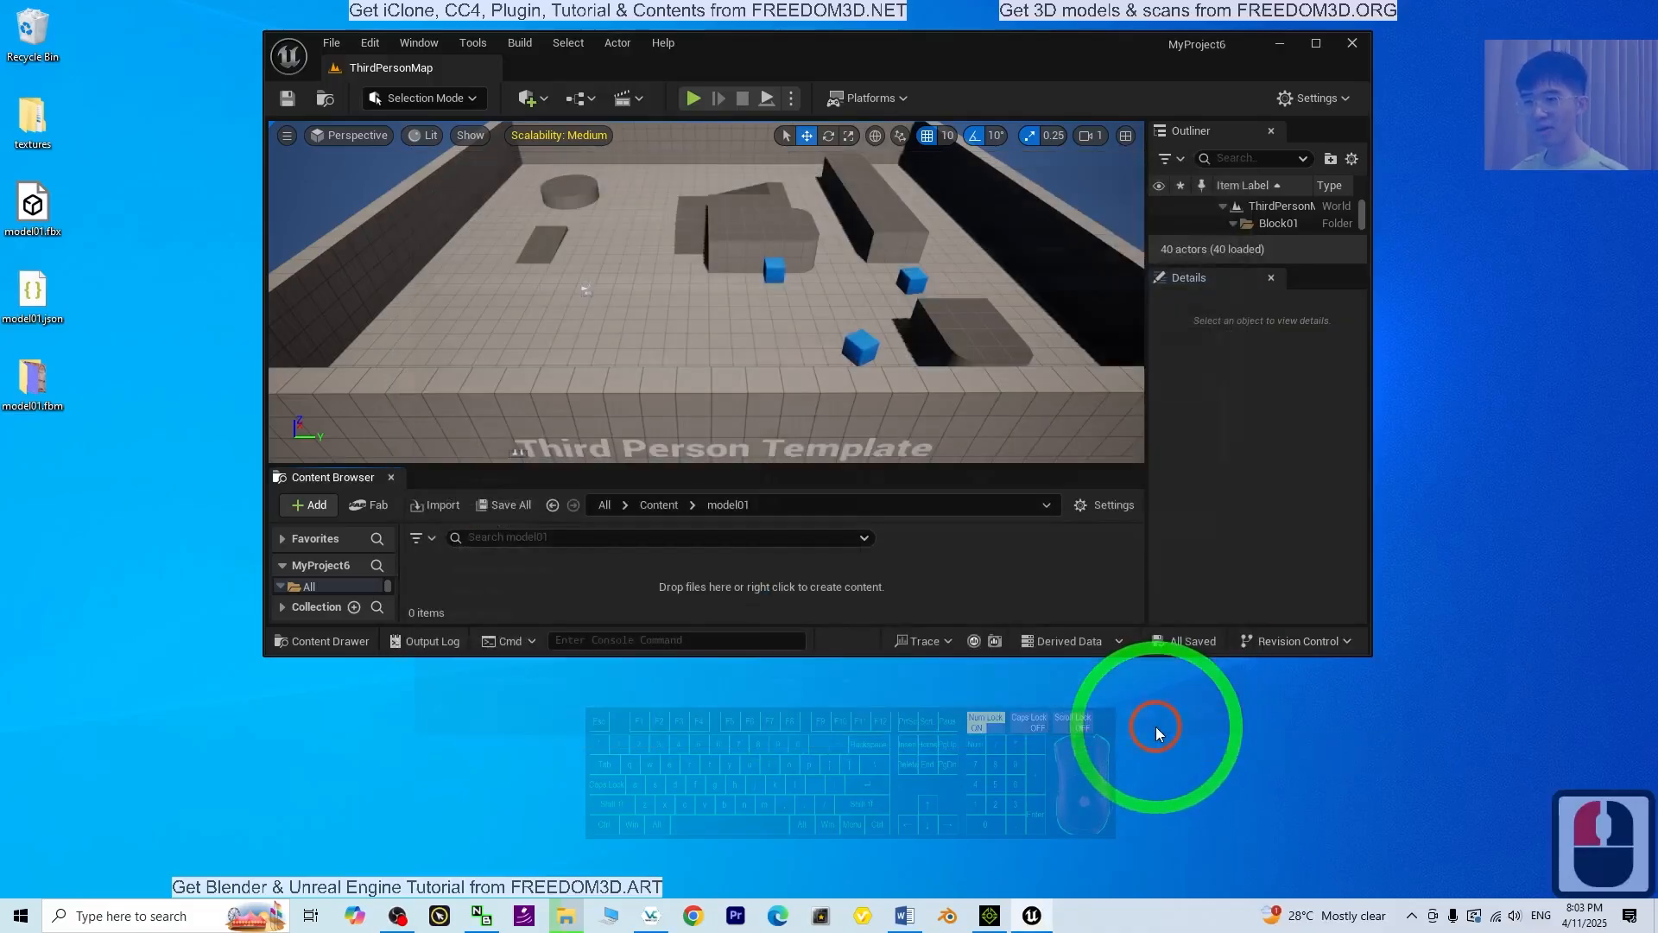
click(1316, 43)
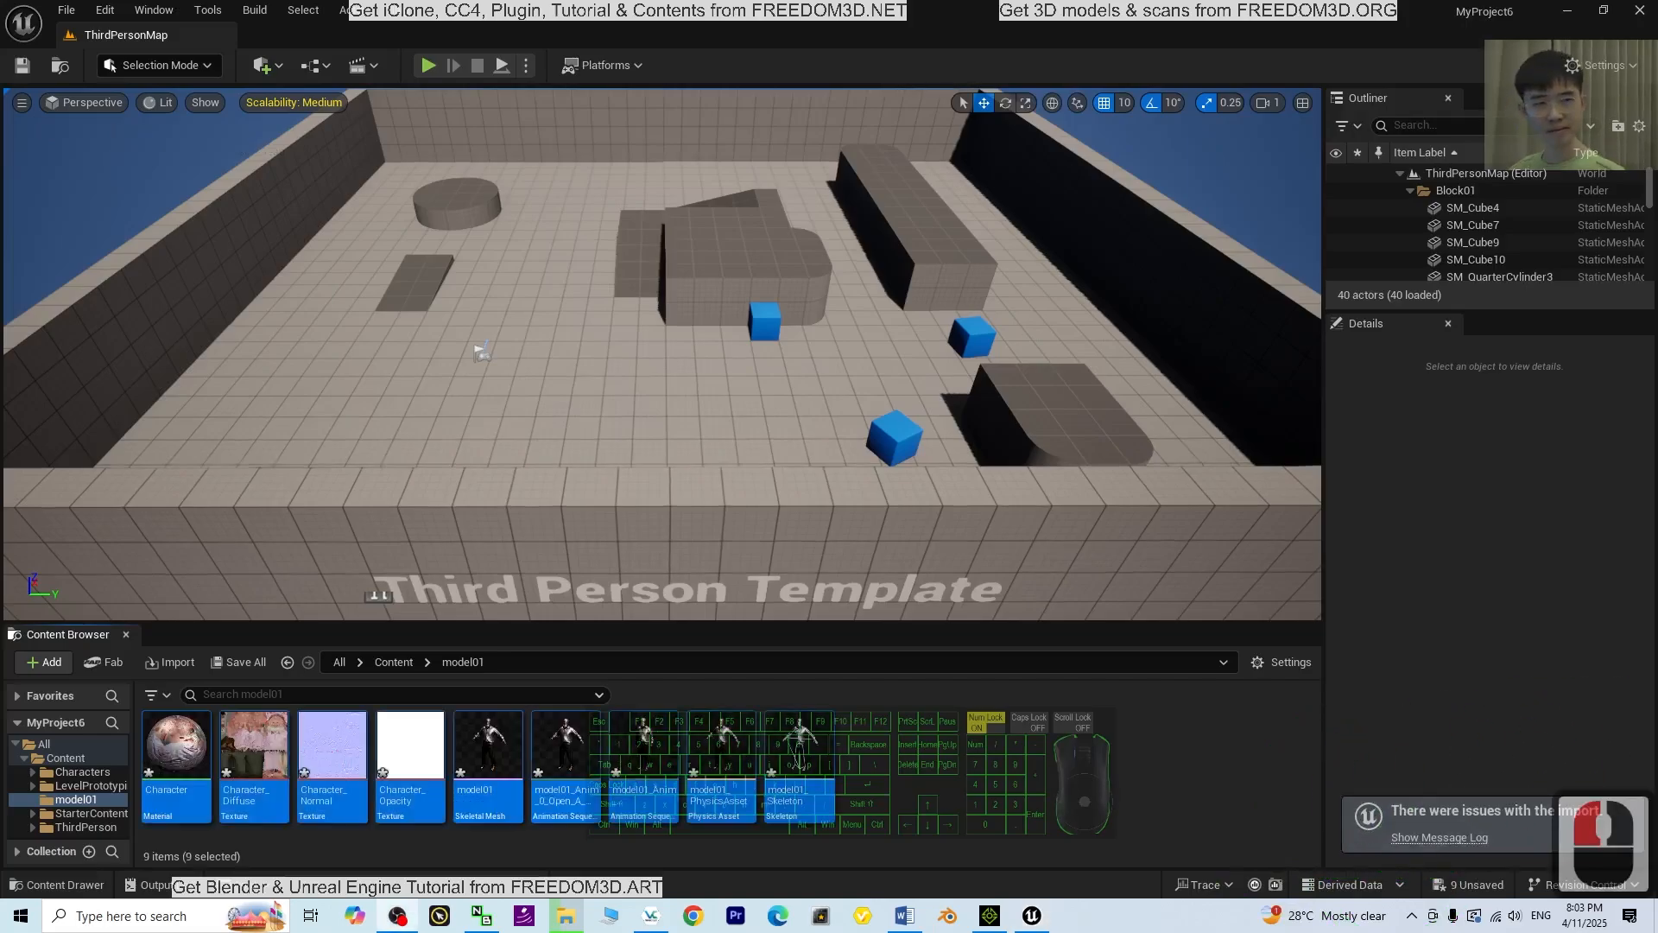
Open the imported model01 skeletal mesh and inspect the character's surface from several angles.
double_click(497, 743)
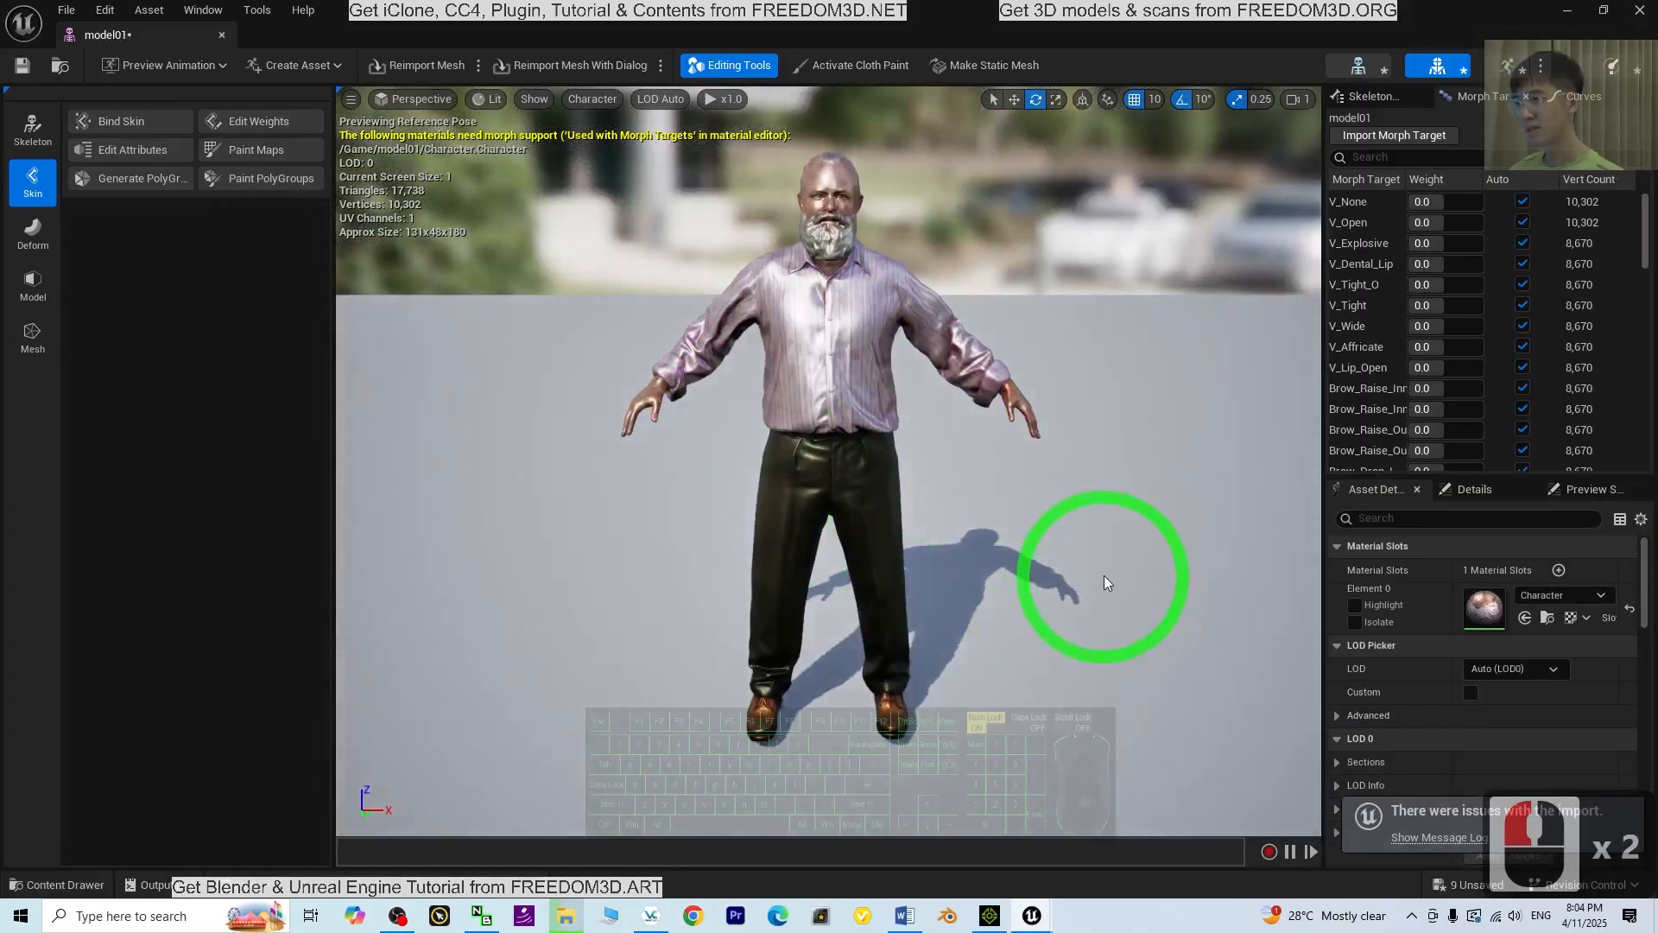
mouse_move(1105, 583)
right_down()
mouse_move(1062, 567)
mouse_move(1119, 566)
right_up()
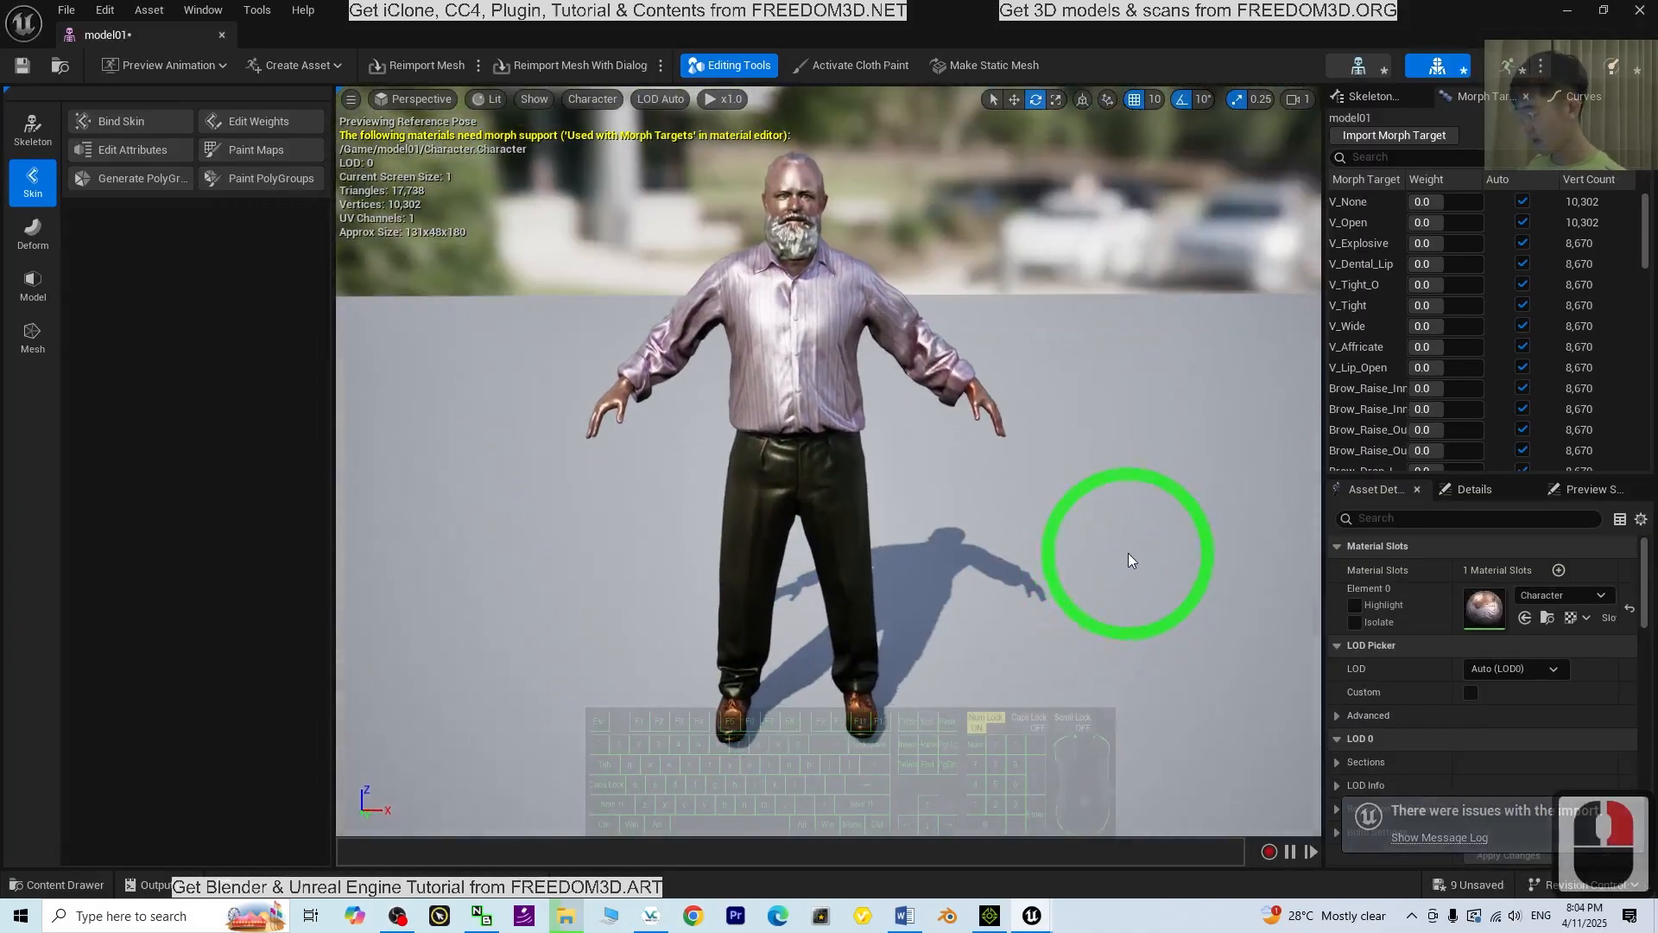
alt+drag(1129, 560, 856, 212)
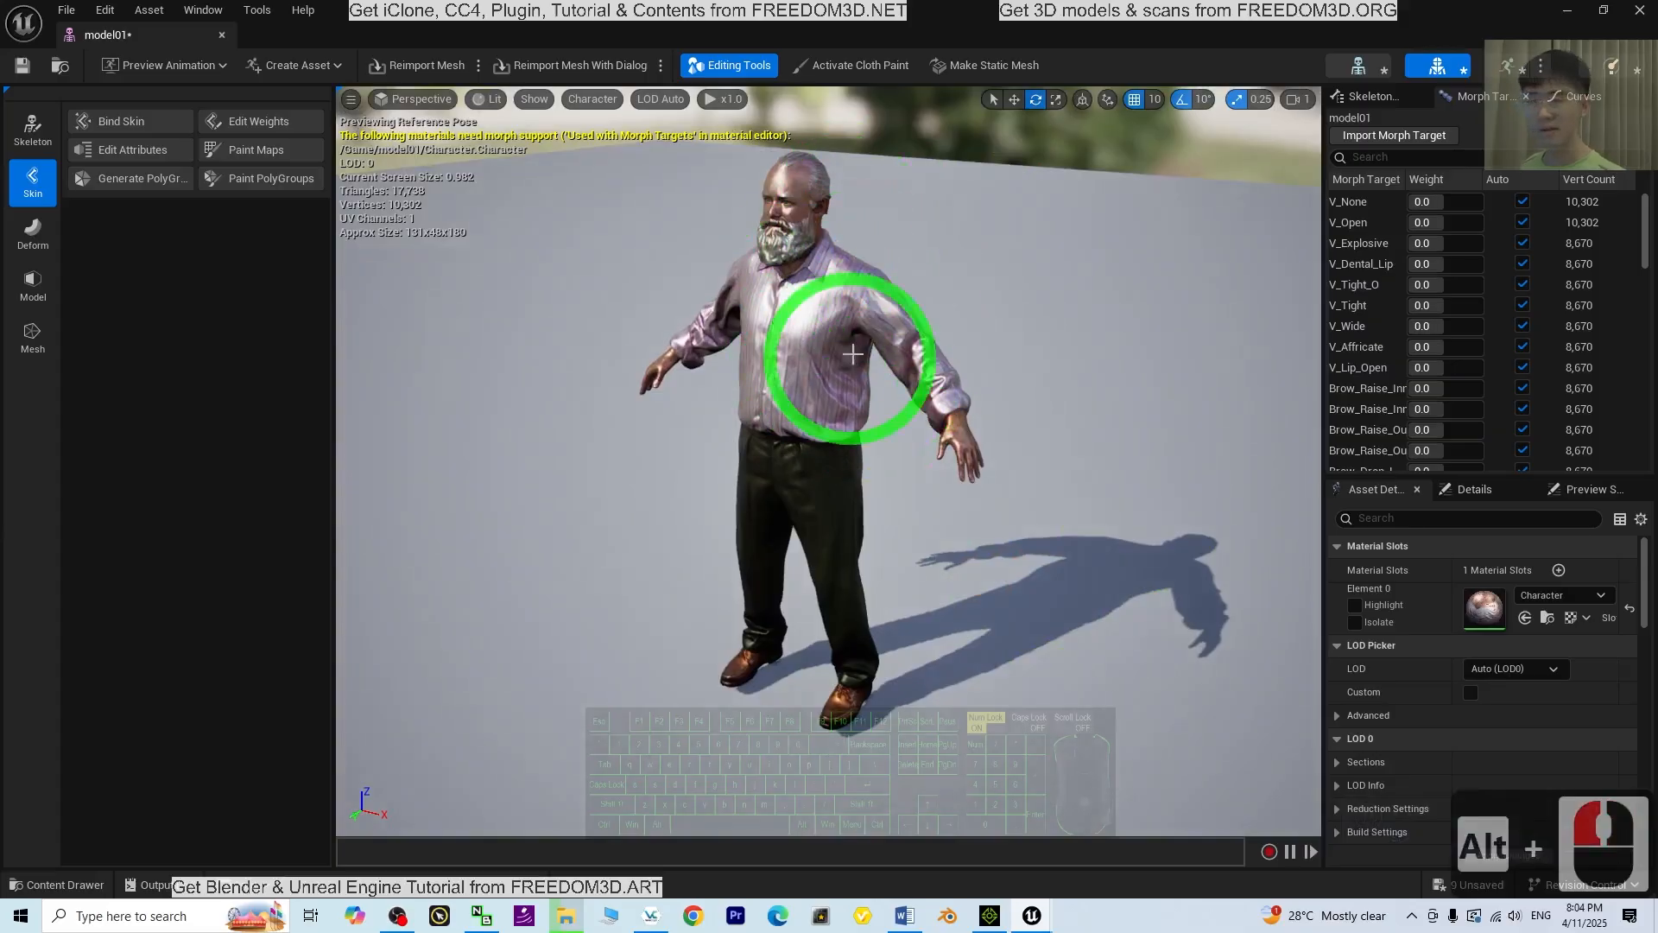
alt+drag(675, 434, 753, 513)
alt+drag(555, 522, 510, 518)
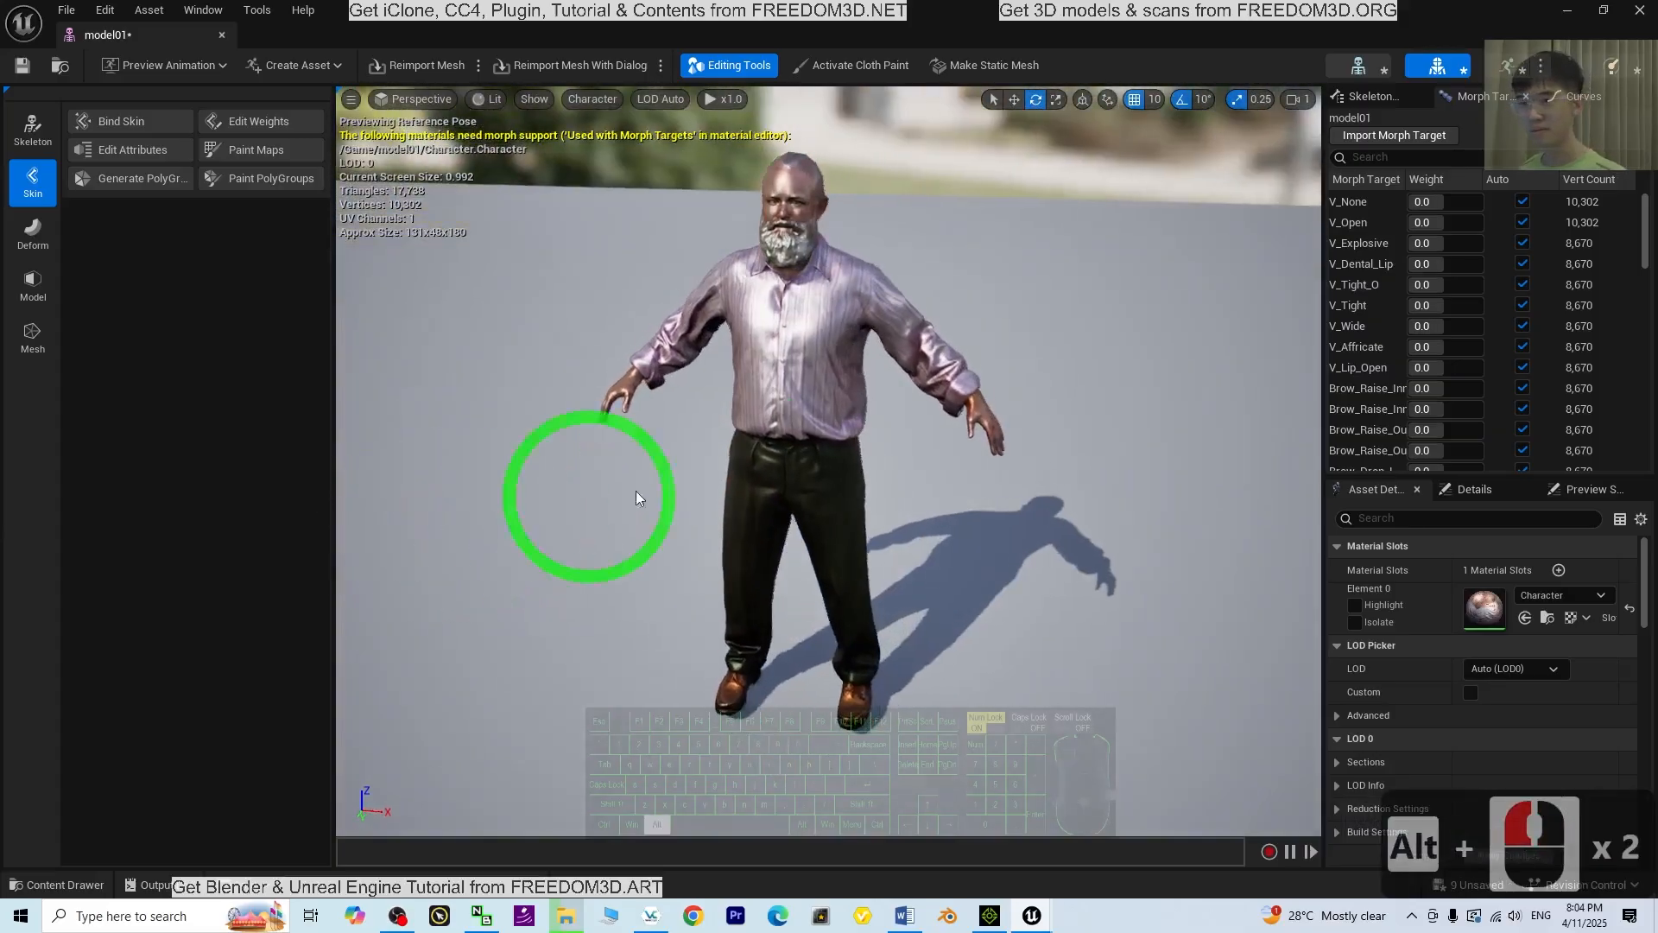
alt+drag(1169, 418, 1122, 432)
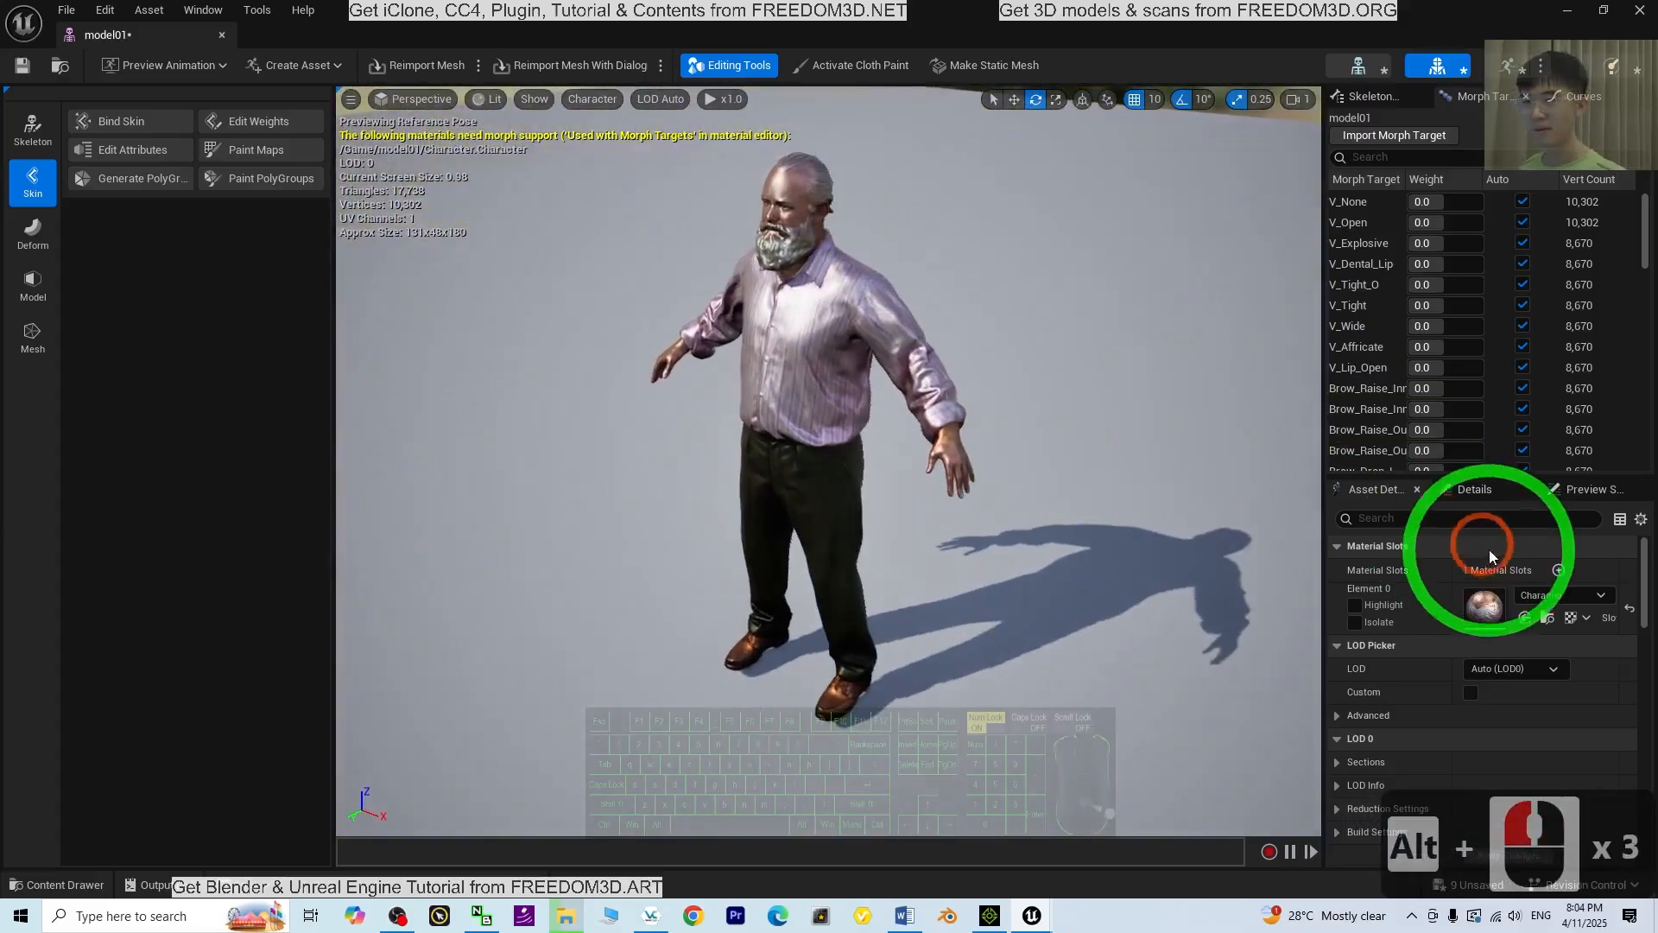
Open the mesh's Character material and move its result node away from the other graph nodes.
double_click(1478, 607)
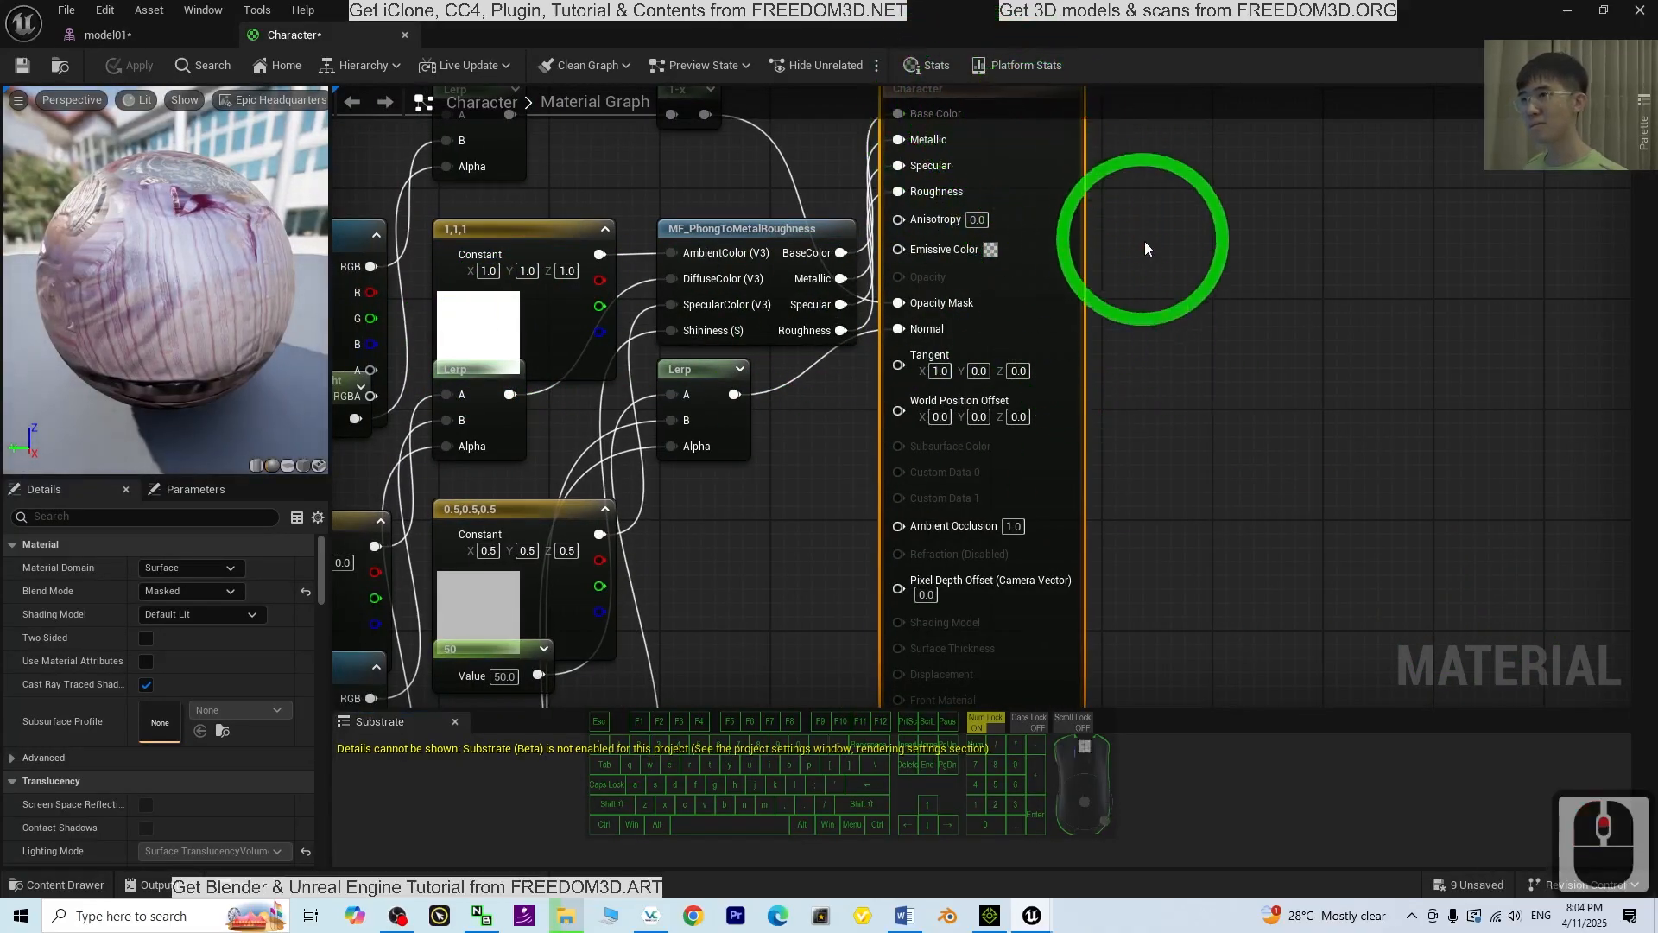
scroll(1243, 311, down, 3)
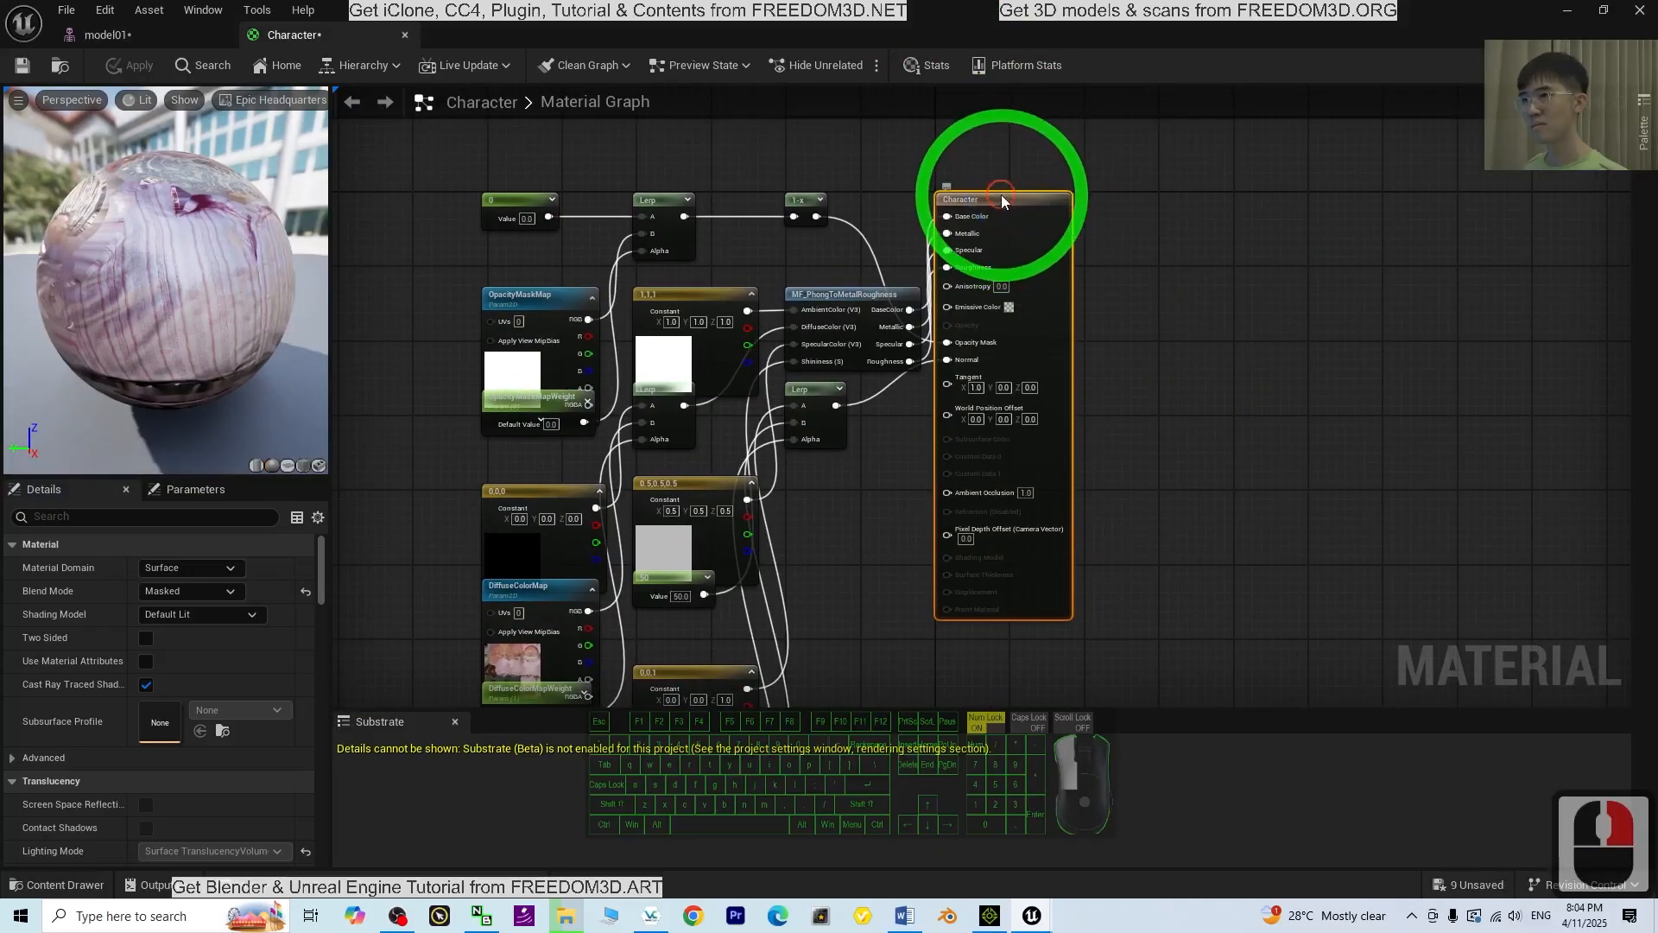
drag(1001, 199, 1120, 228)
click(1440, 385)
scroll(1440, 385, up, 2)
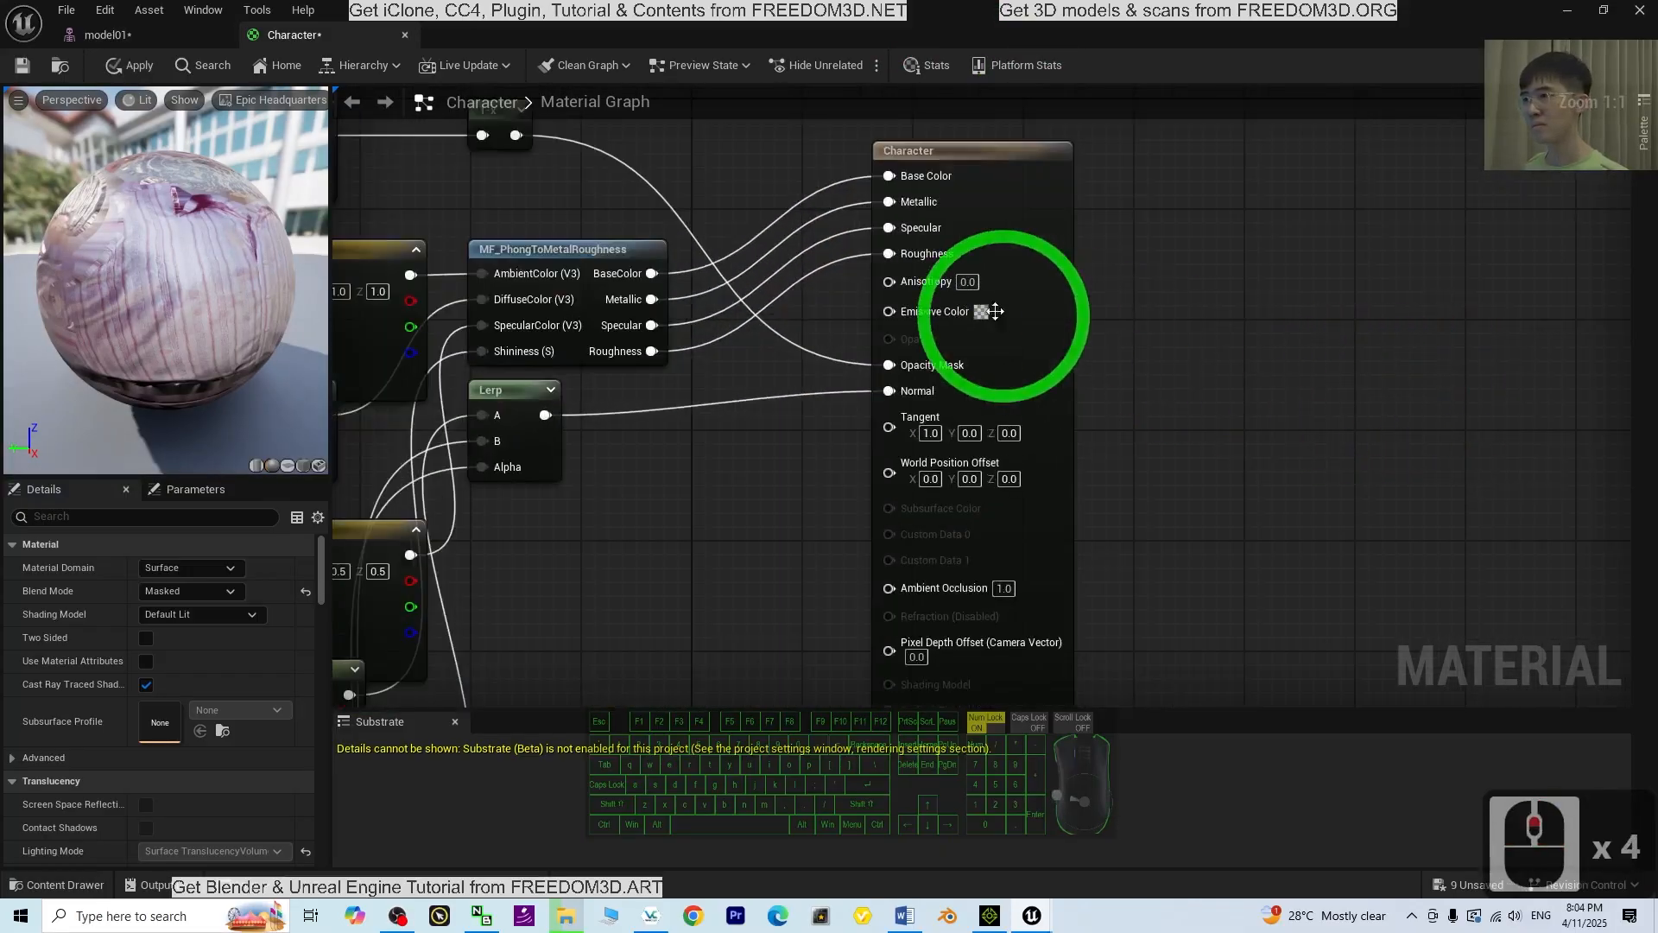
Disconnect the Roughness input of the Character material's result node and set its value to 100.
ctrl+drag(890, 254, 841, 273)
ctrl+drag(976, 261, 969, 259)
click(968, 256)
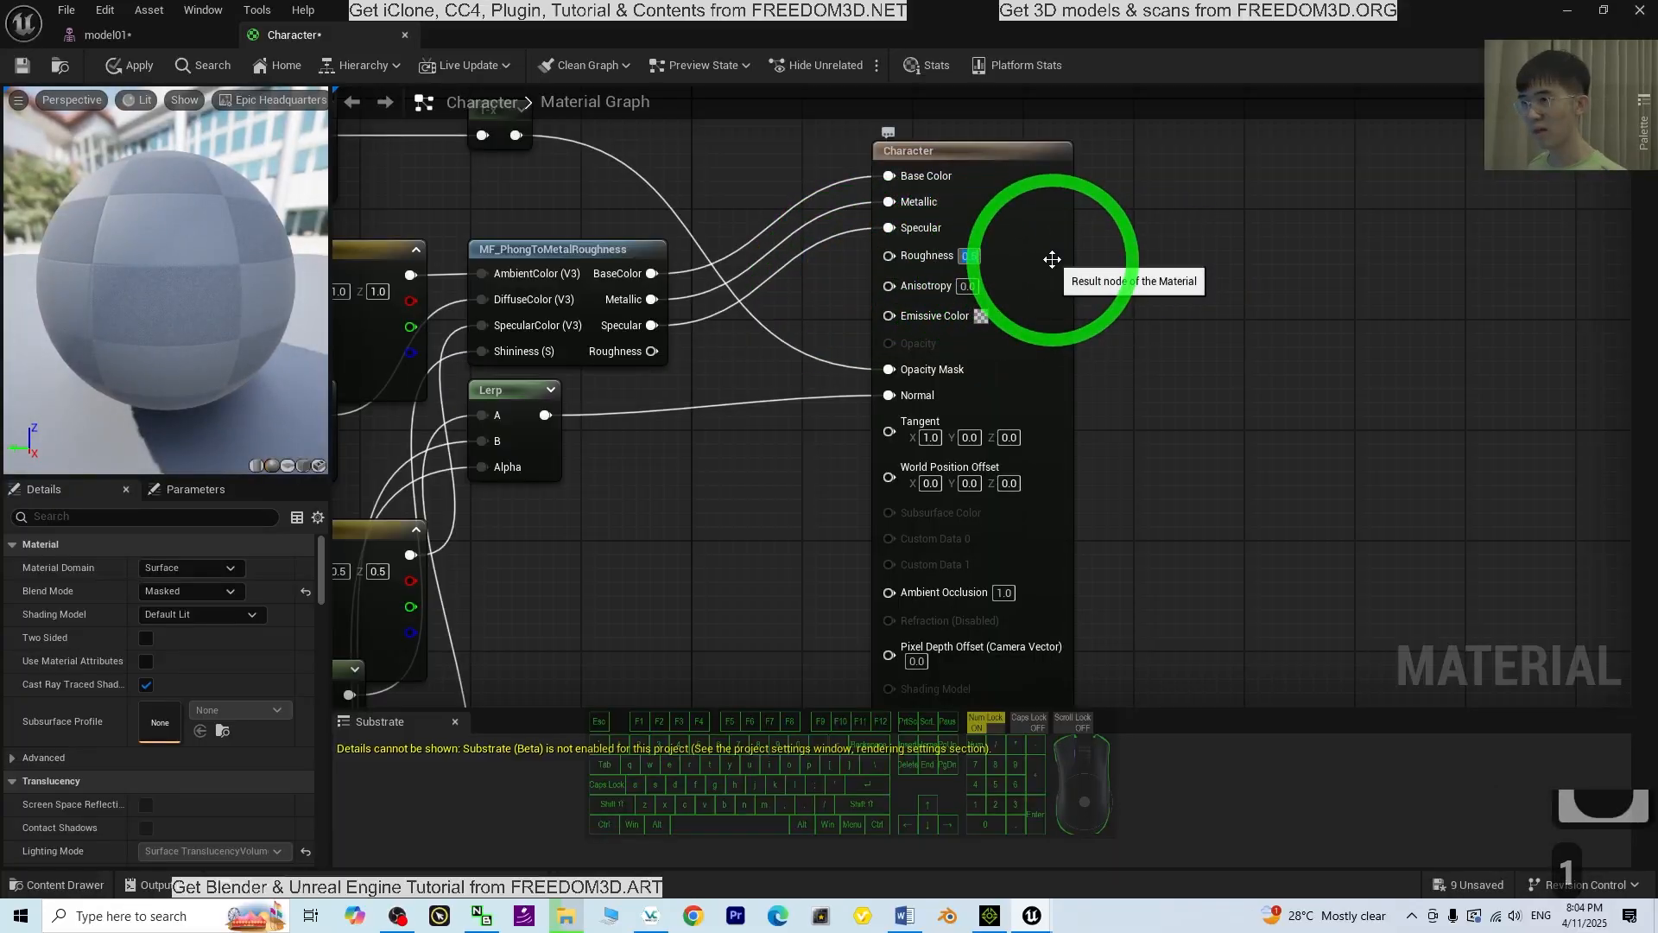
key(Return)
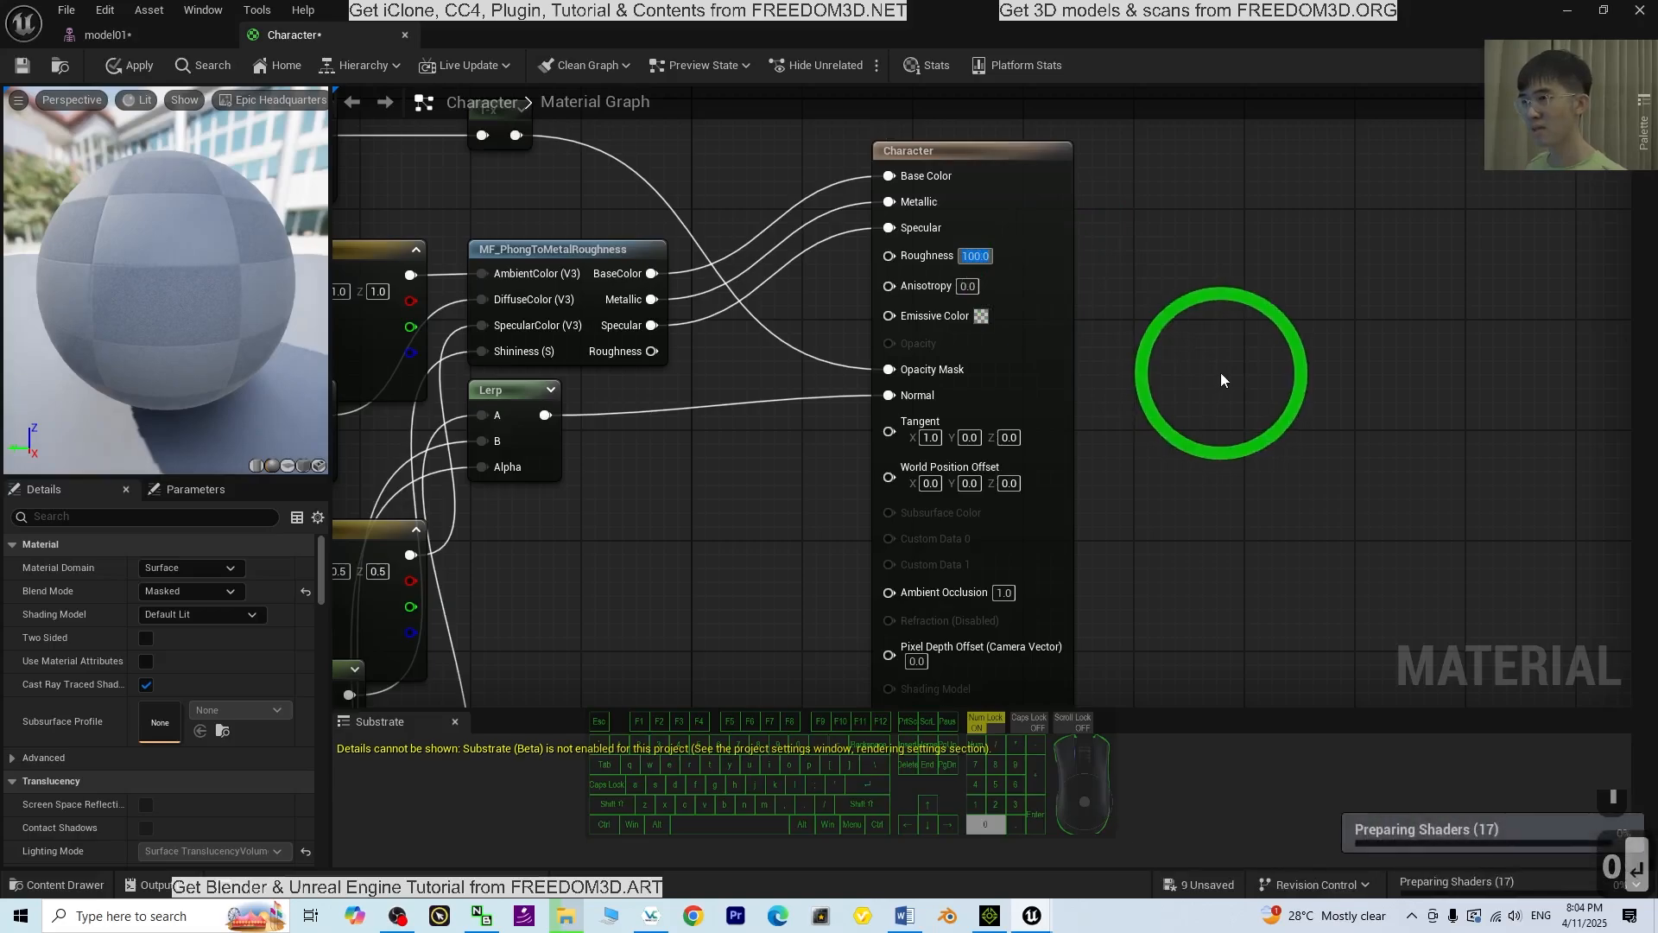
Save the Character material so its changes are applied to the mesh.
click(23, 65)
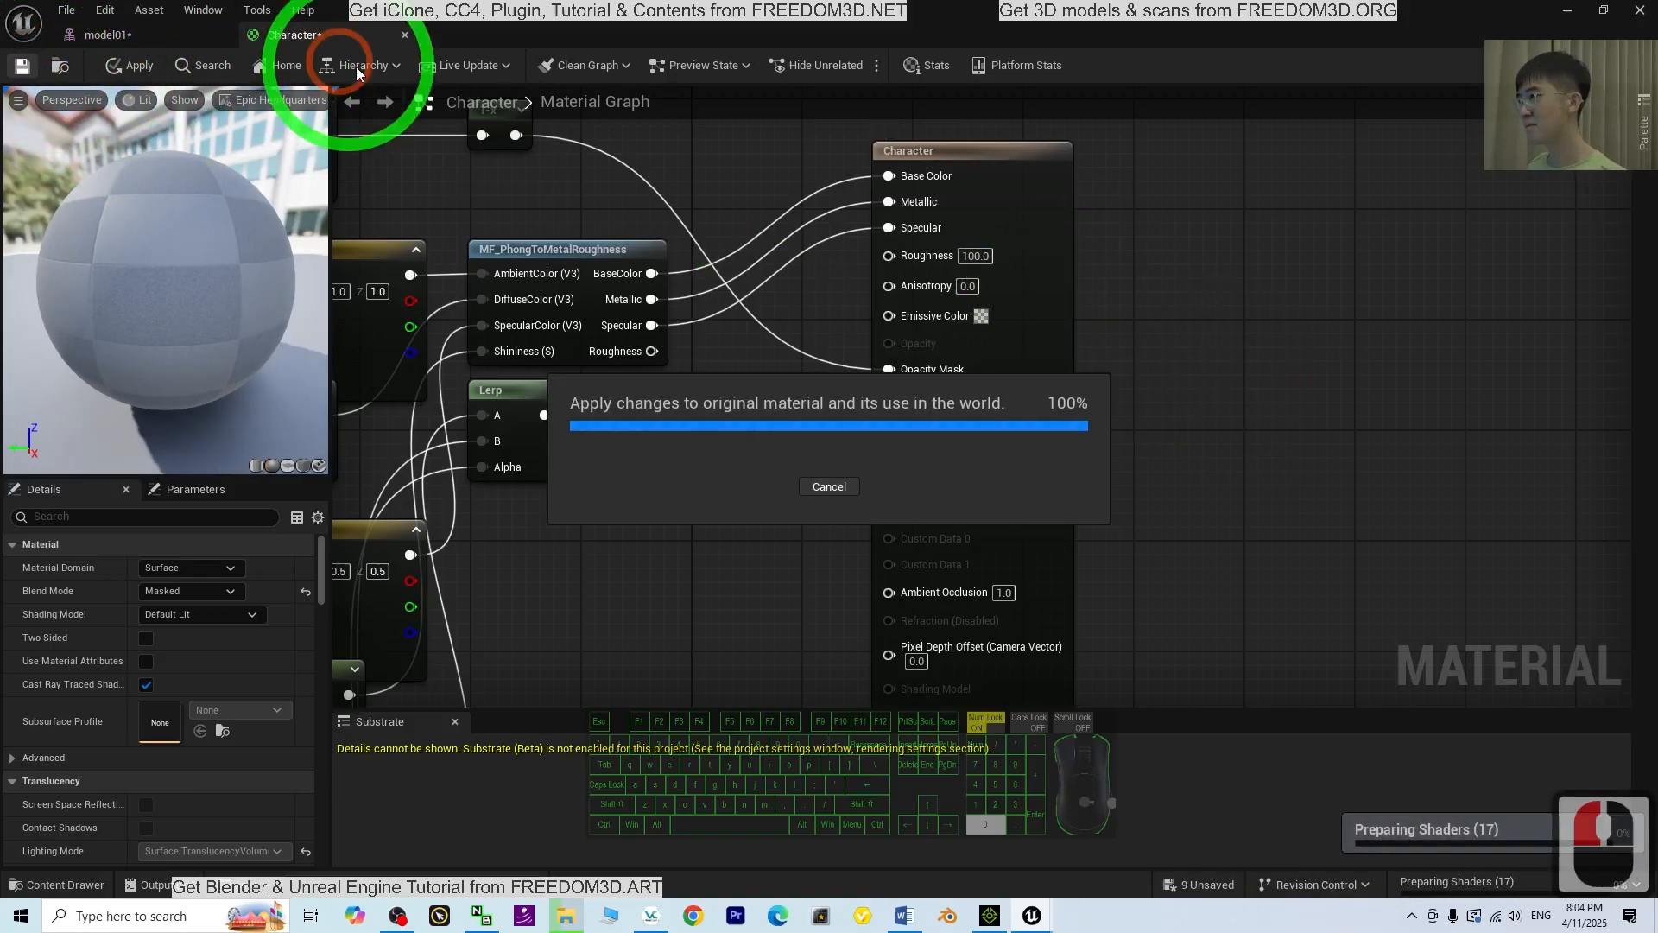
click(388, 188)
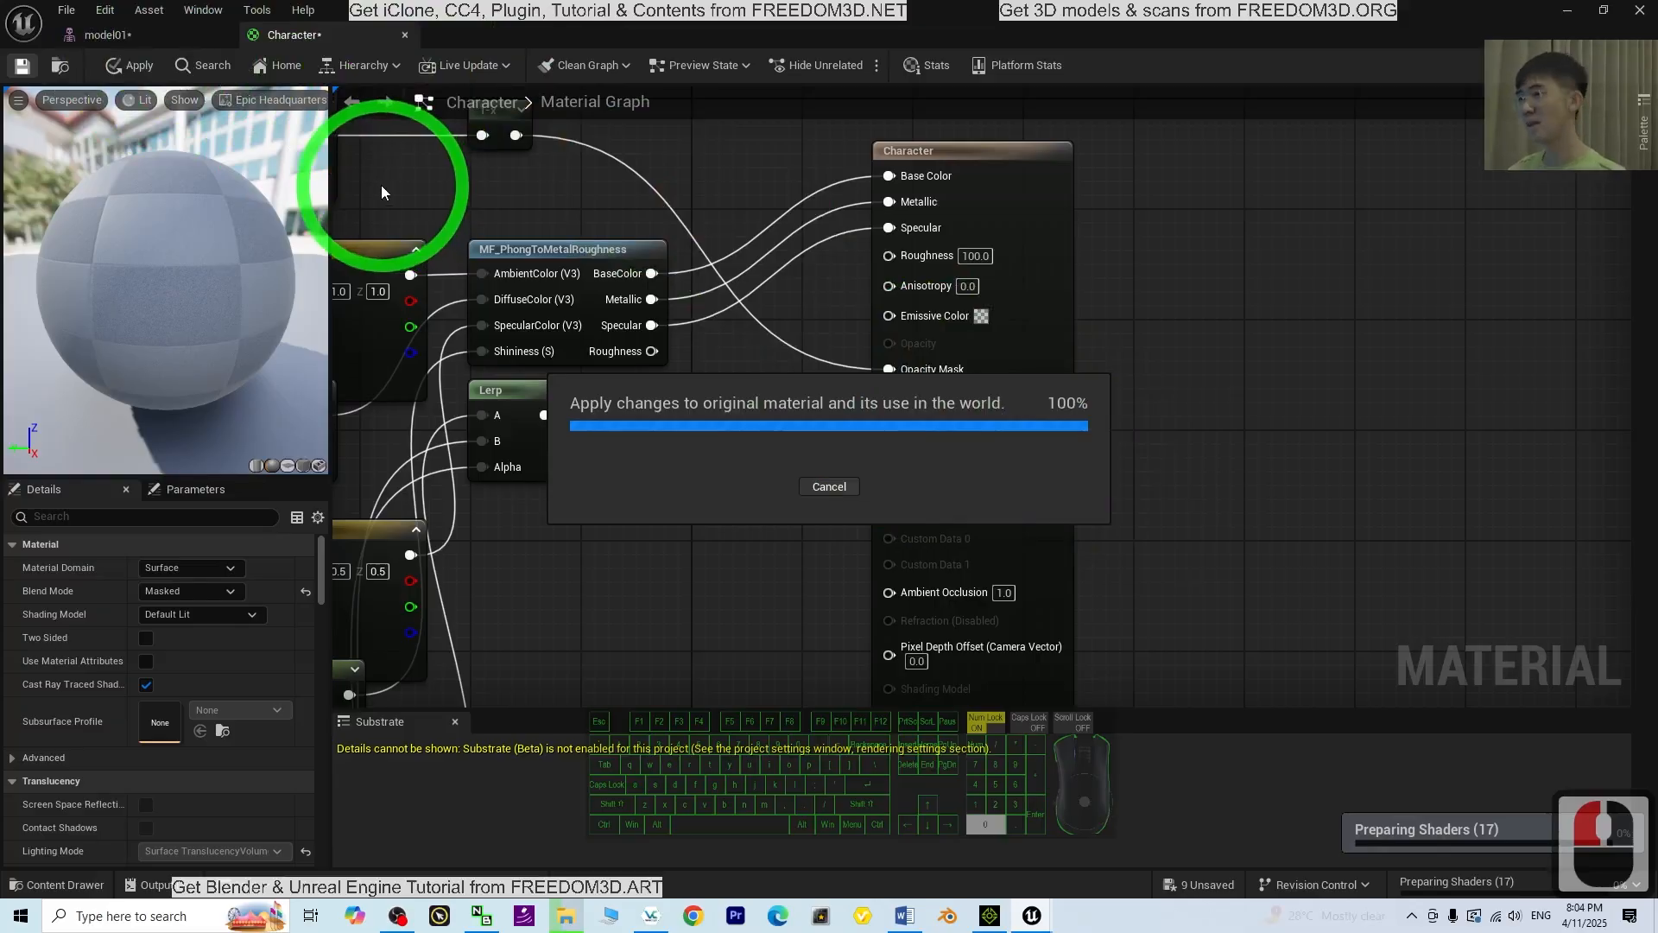
click(1315, 485)
click(774, 403)
click(1448, 550)
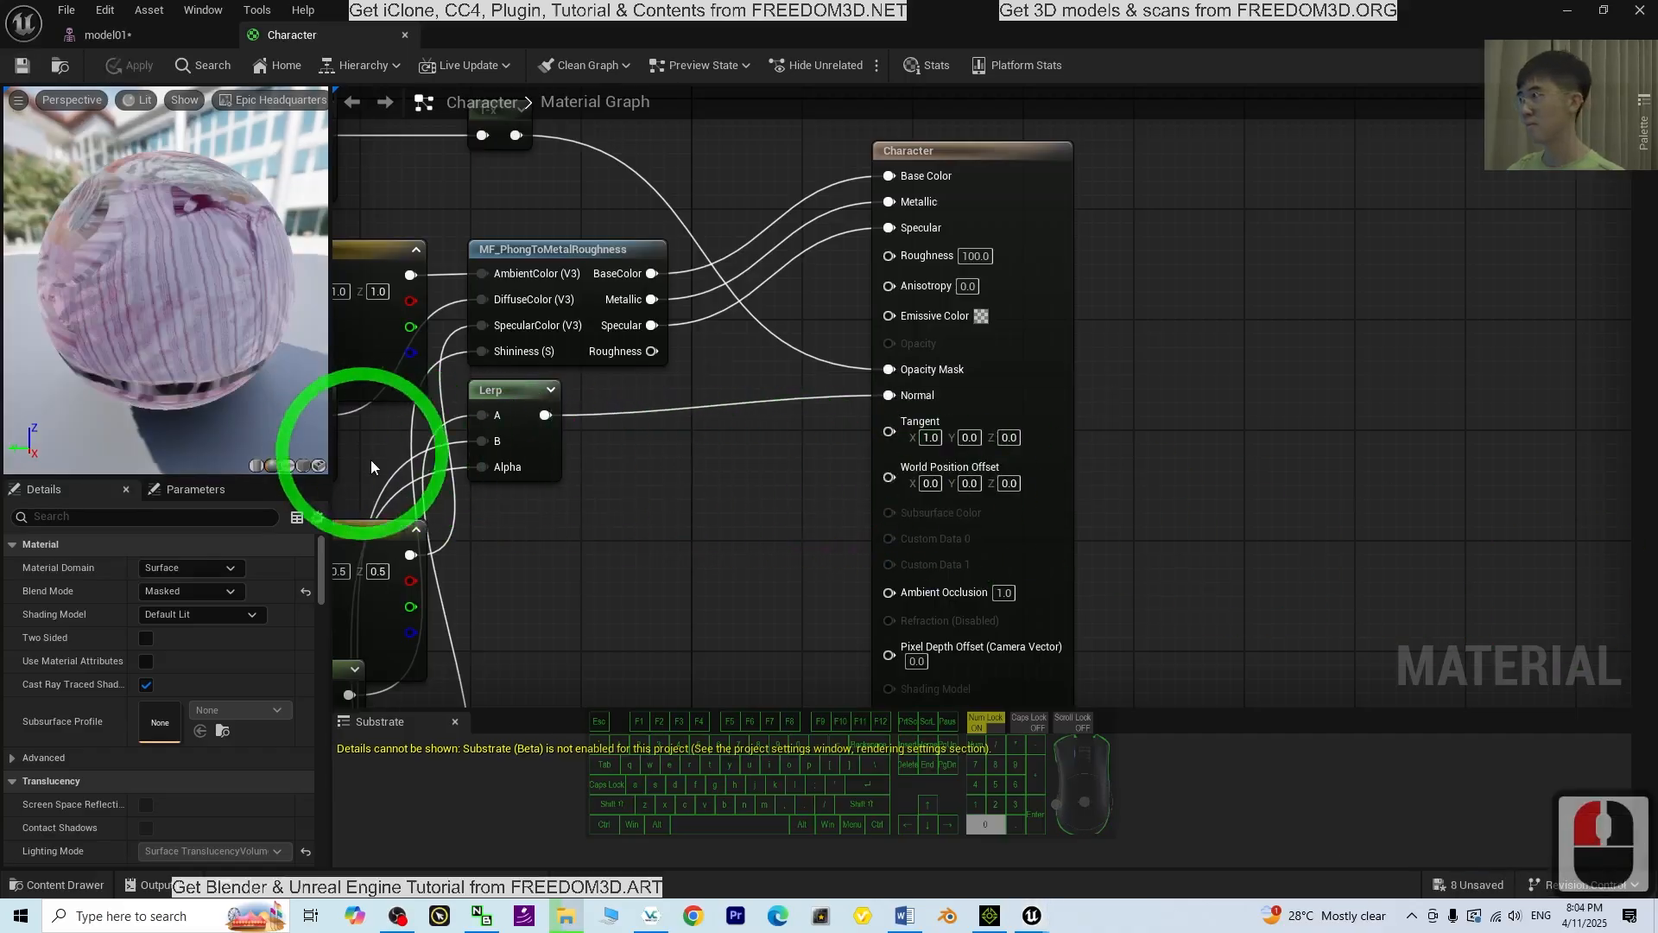
Return to the model01 mesh and examine the updated skin and clothing from different angles and distances.
click(107, 35)
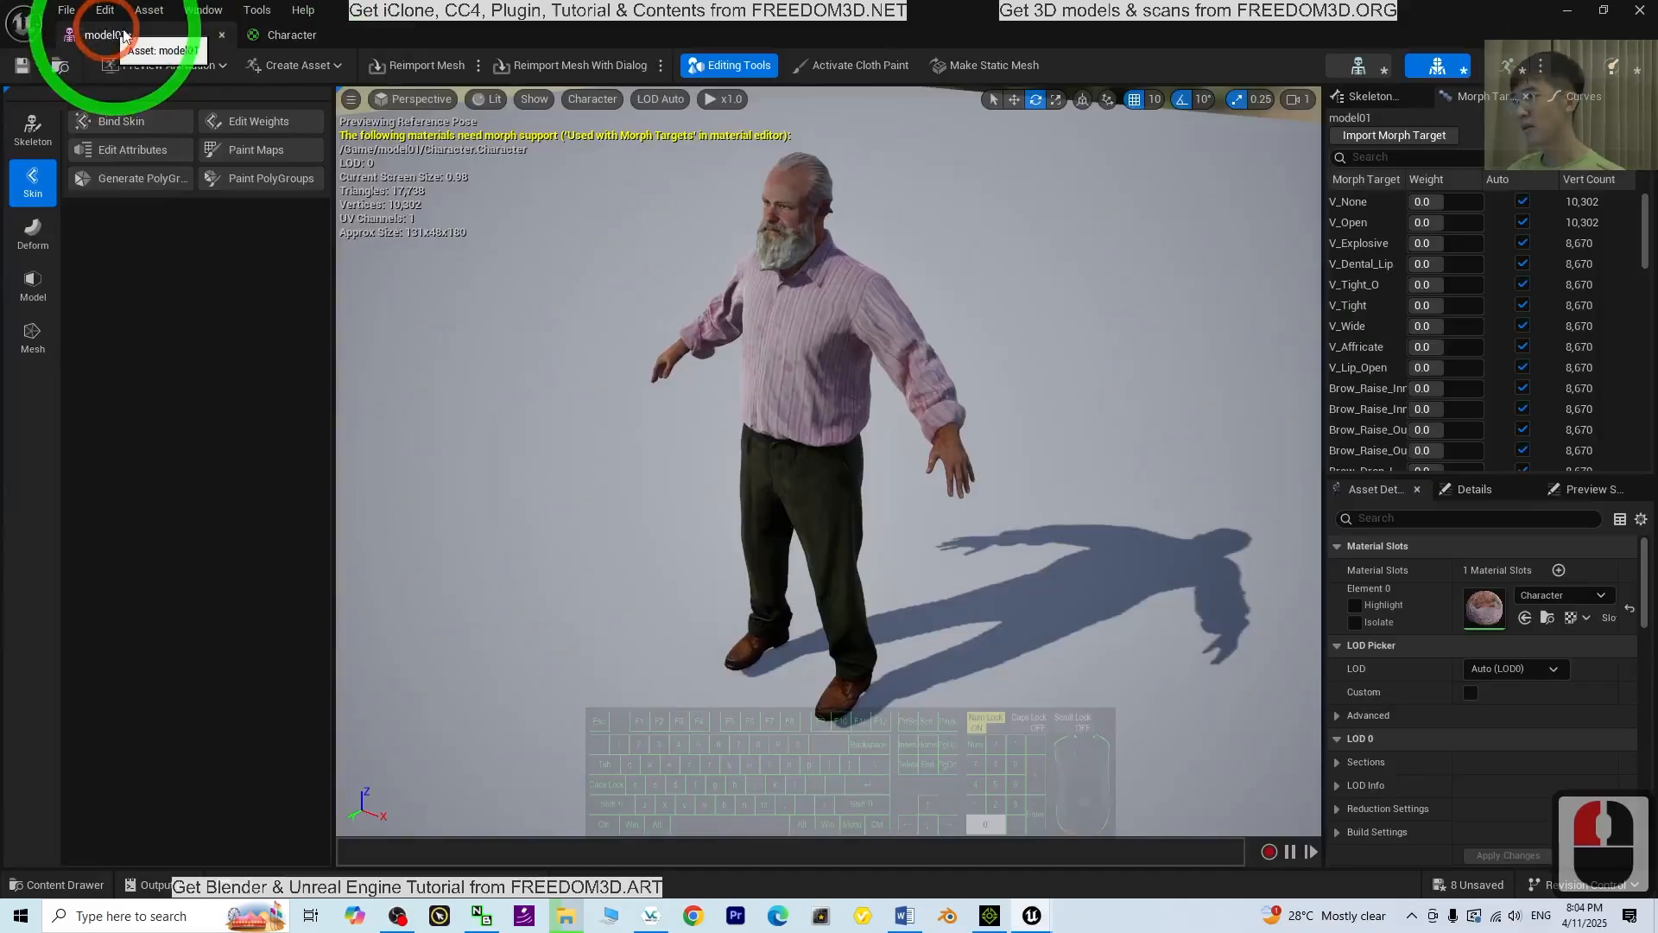
scroll(1028, 466, up, 2)
scroll(1023, 492, down, 1)
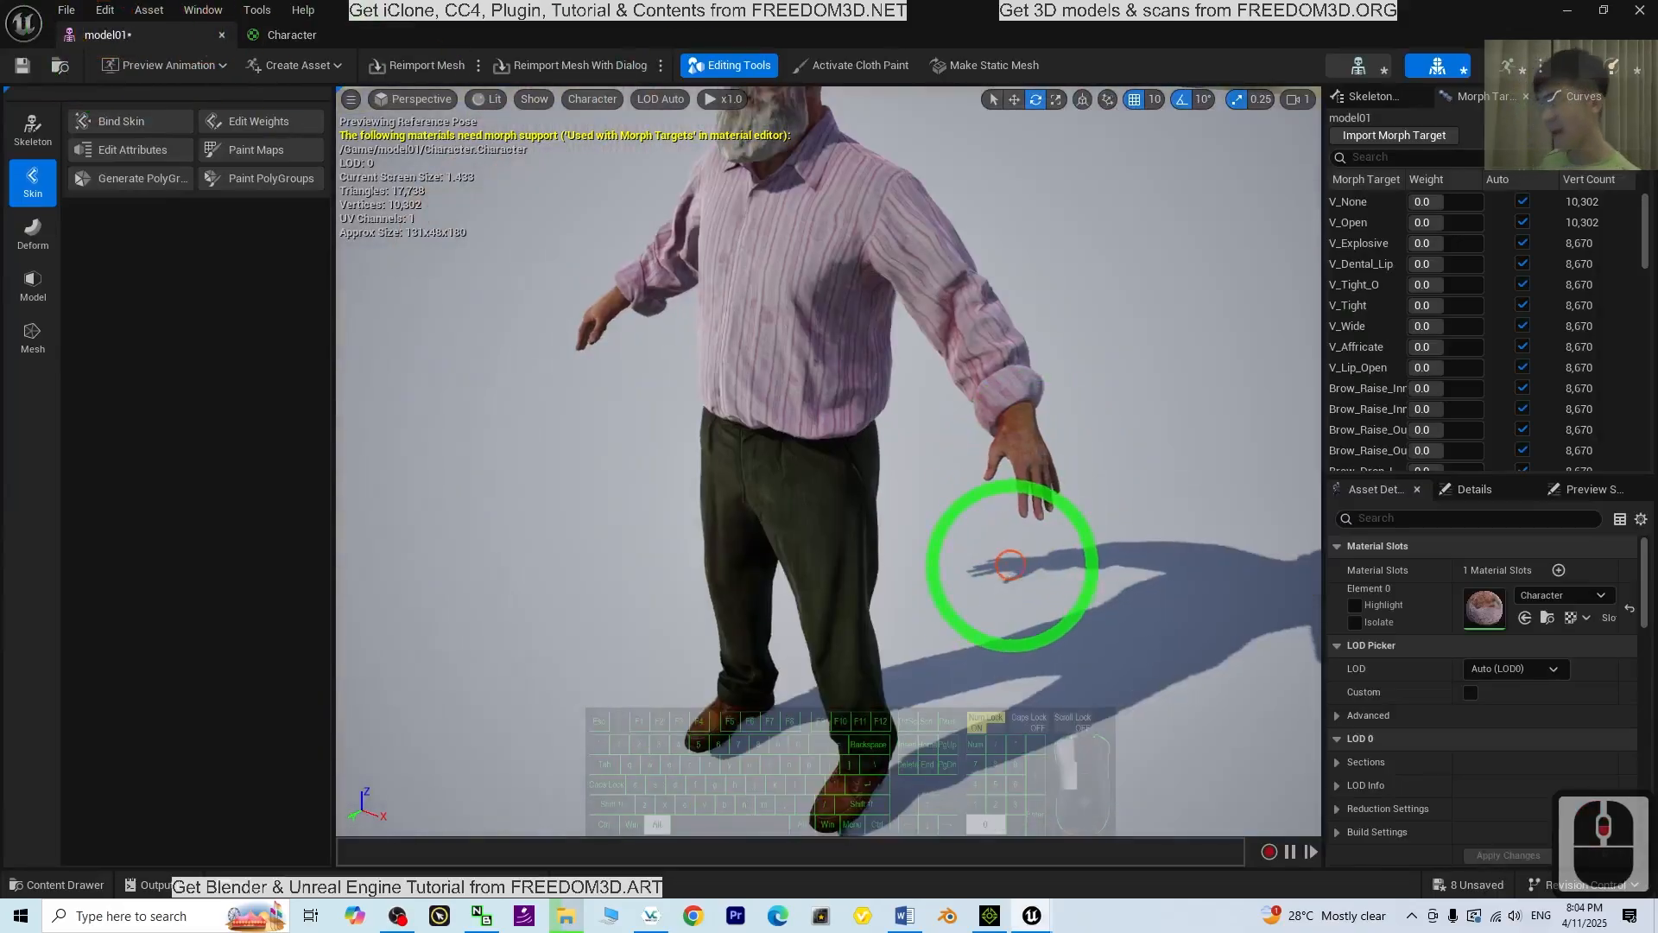
alt+drag(1010, 565, 1153, 510)
scroll(1002, 505, down, 2)
alt+drag(1002, 504, 842, 462)
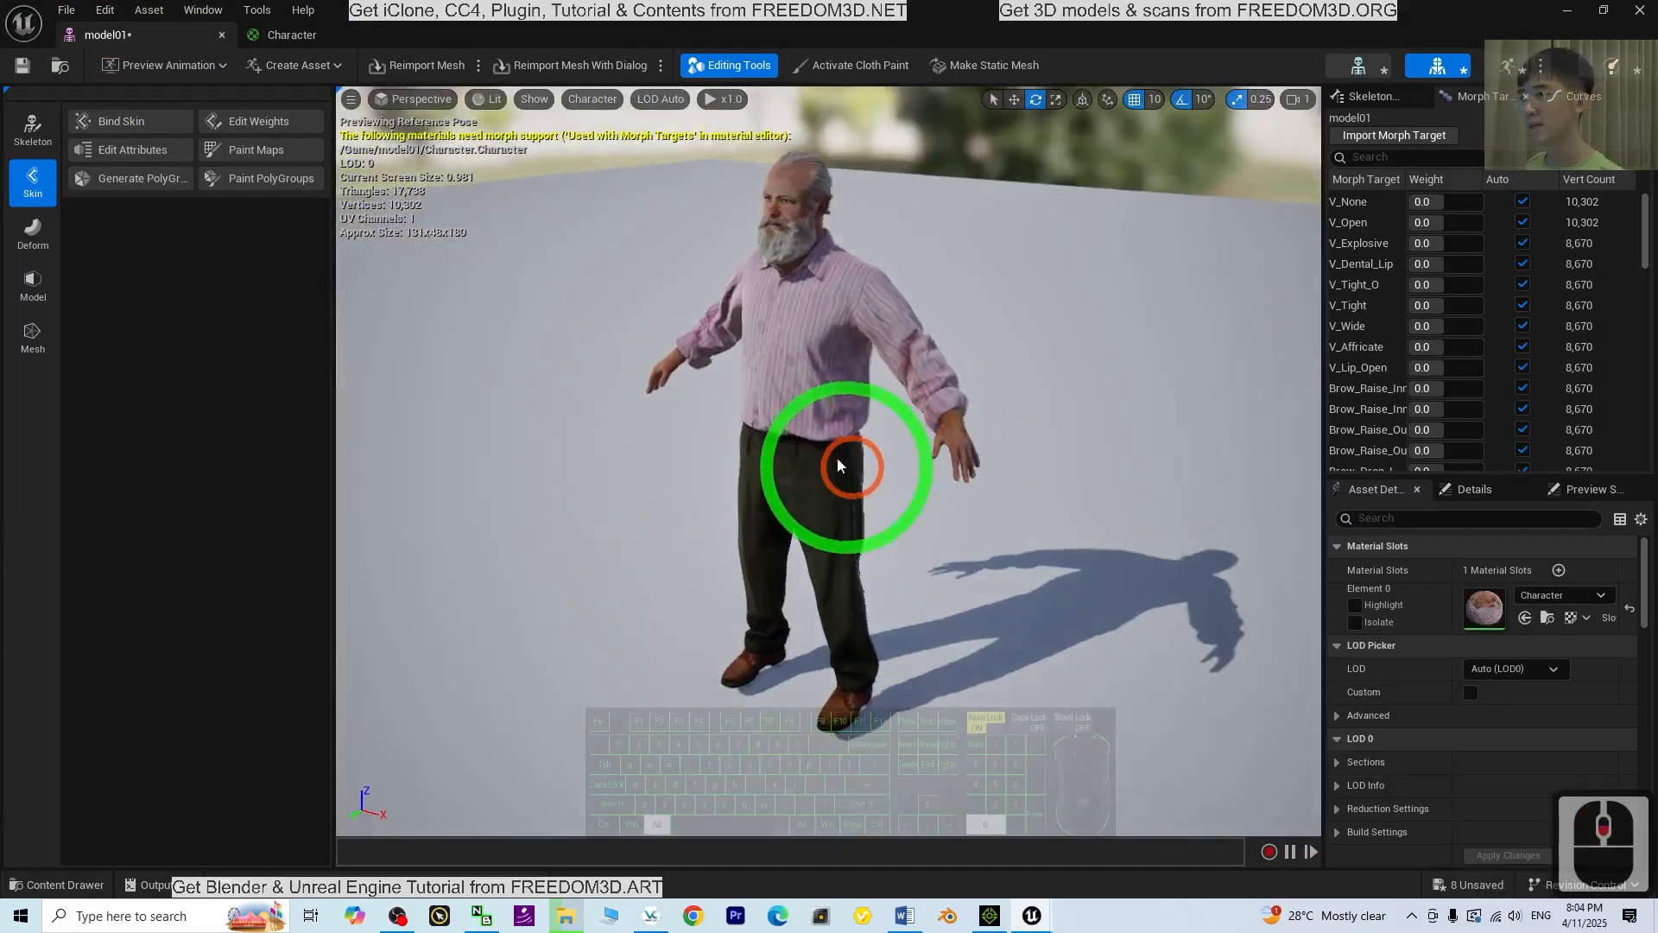
alt+drag(759, 296, 1657, 708)
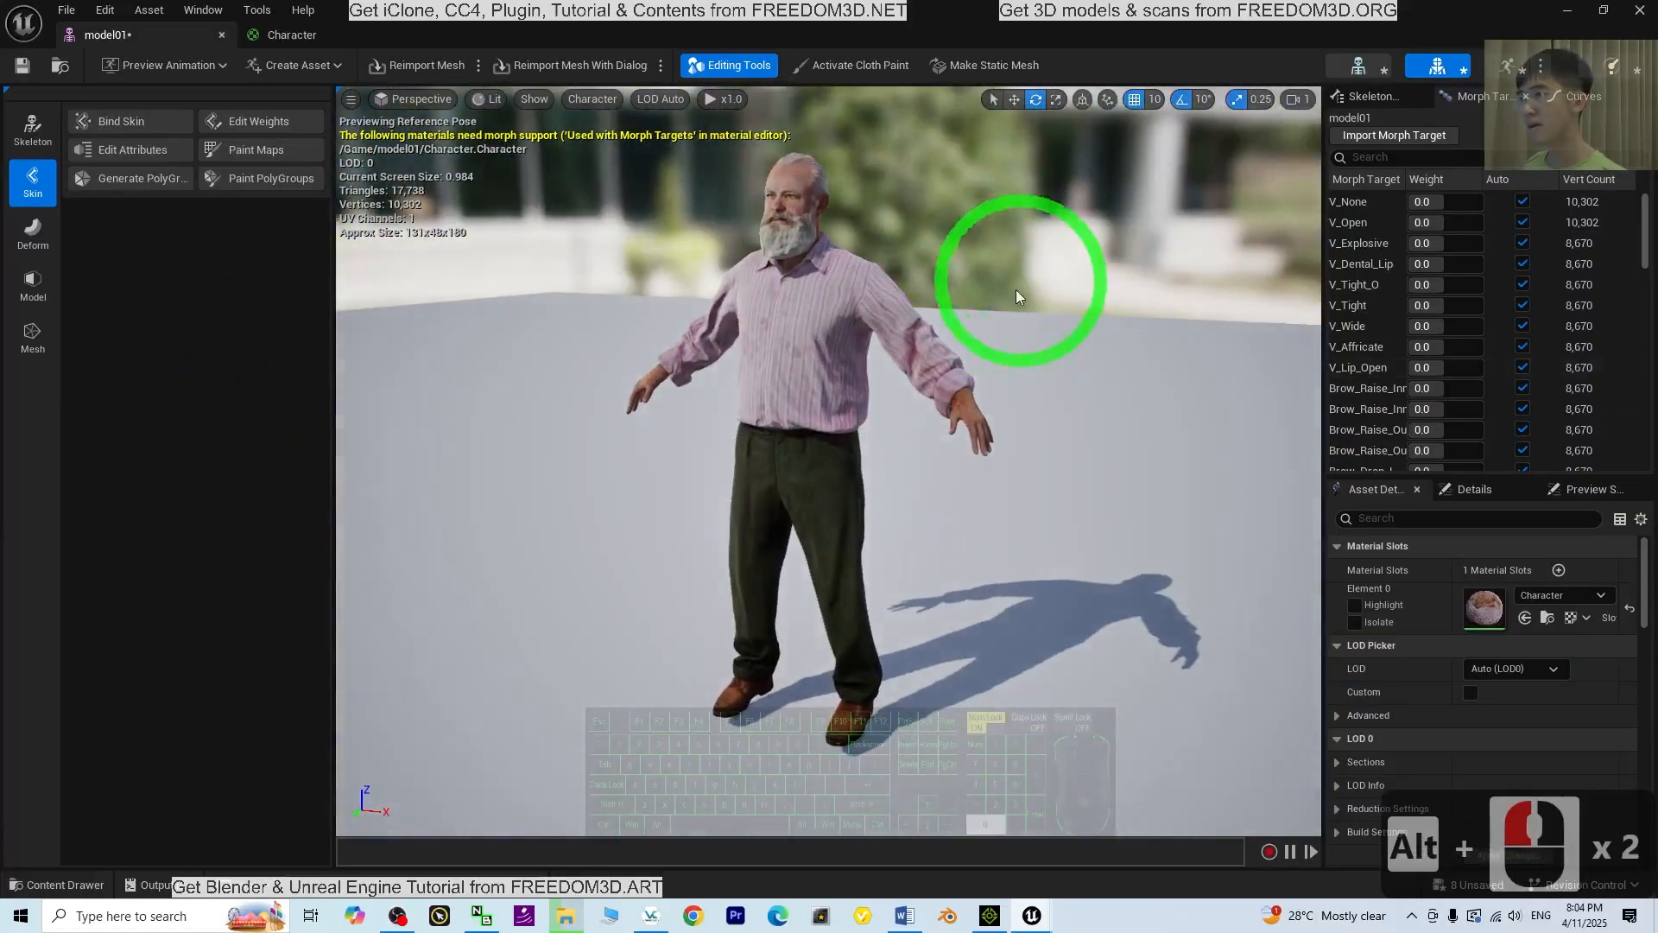
Try a different weight on the V_Open morph target with the character in closer view, and reset the weight to 0.
scroll(889, 247, up, 2)
scroll(898, 251, down, 1)
middle_drag(955, 325, 943, 271)
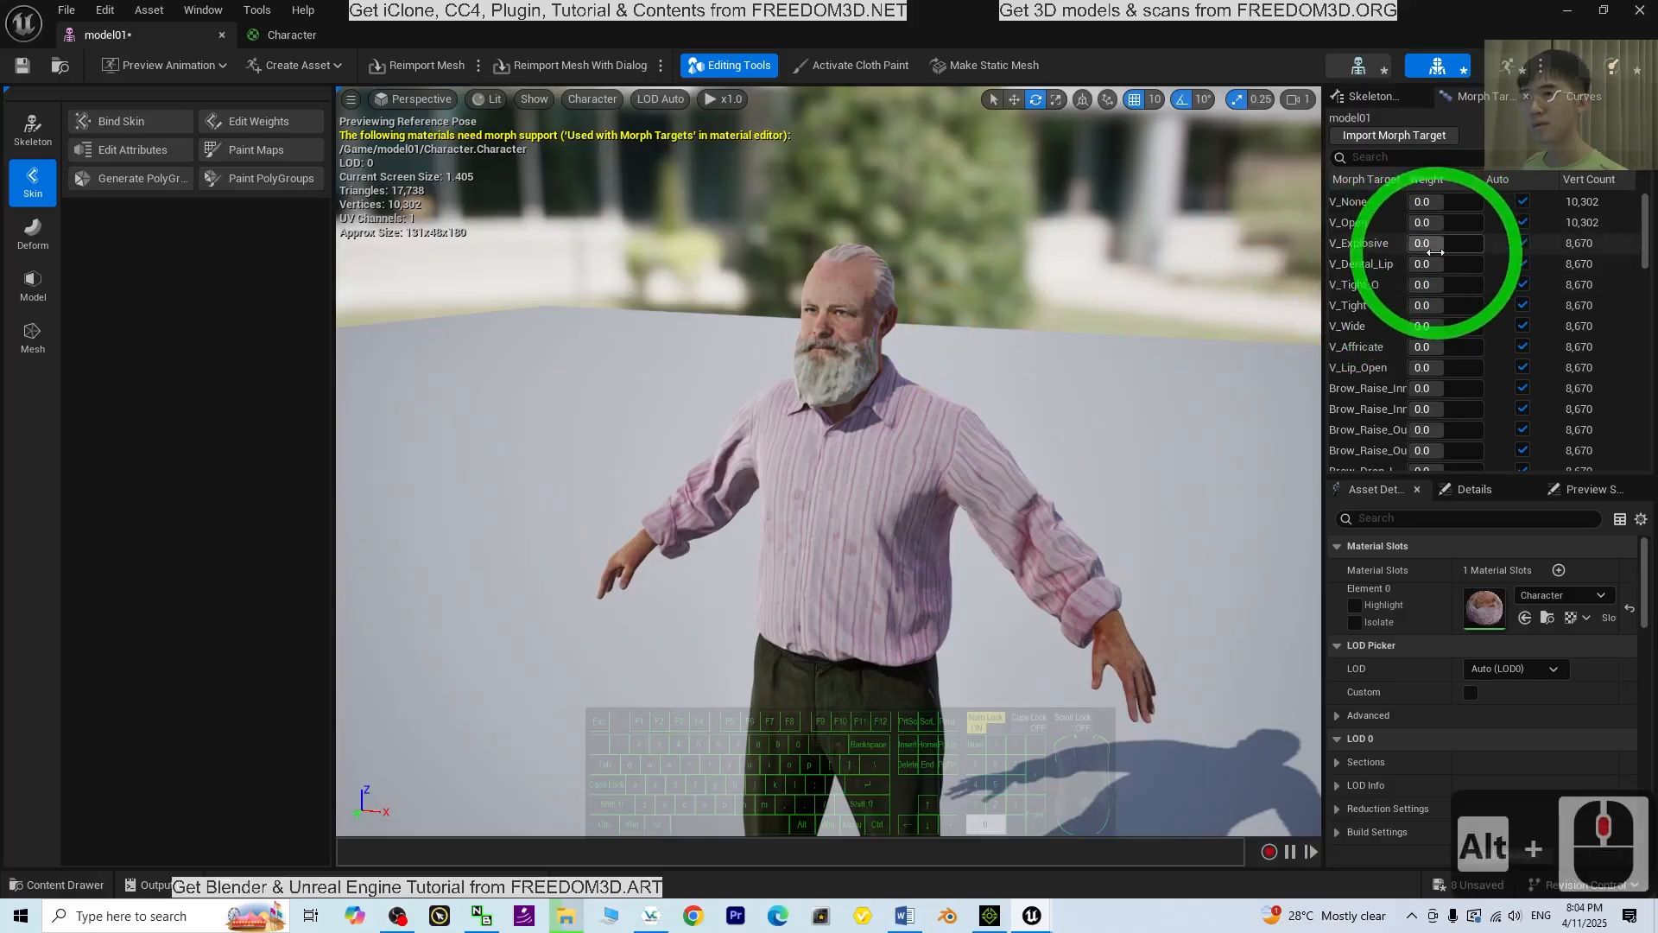
mouse_move(1430, 223)
mouse_down()
mouse_move(1524, 228)
mouse_move(1430, 223)
mouse_up()
double_click(1435, 224)
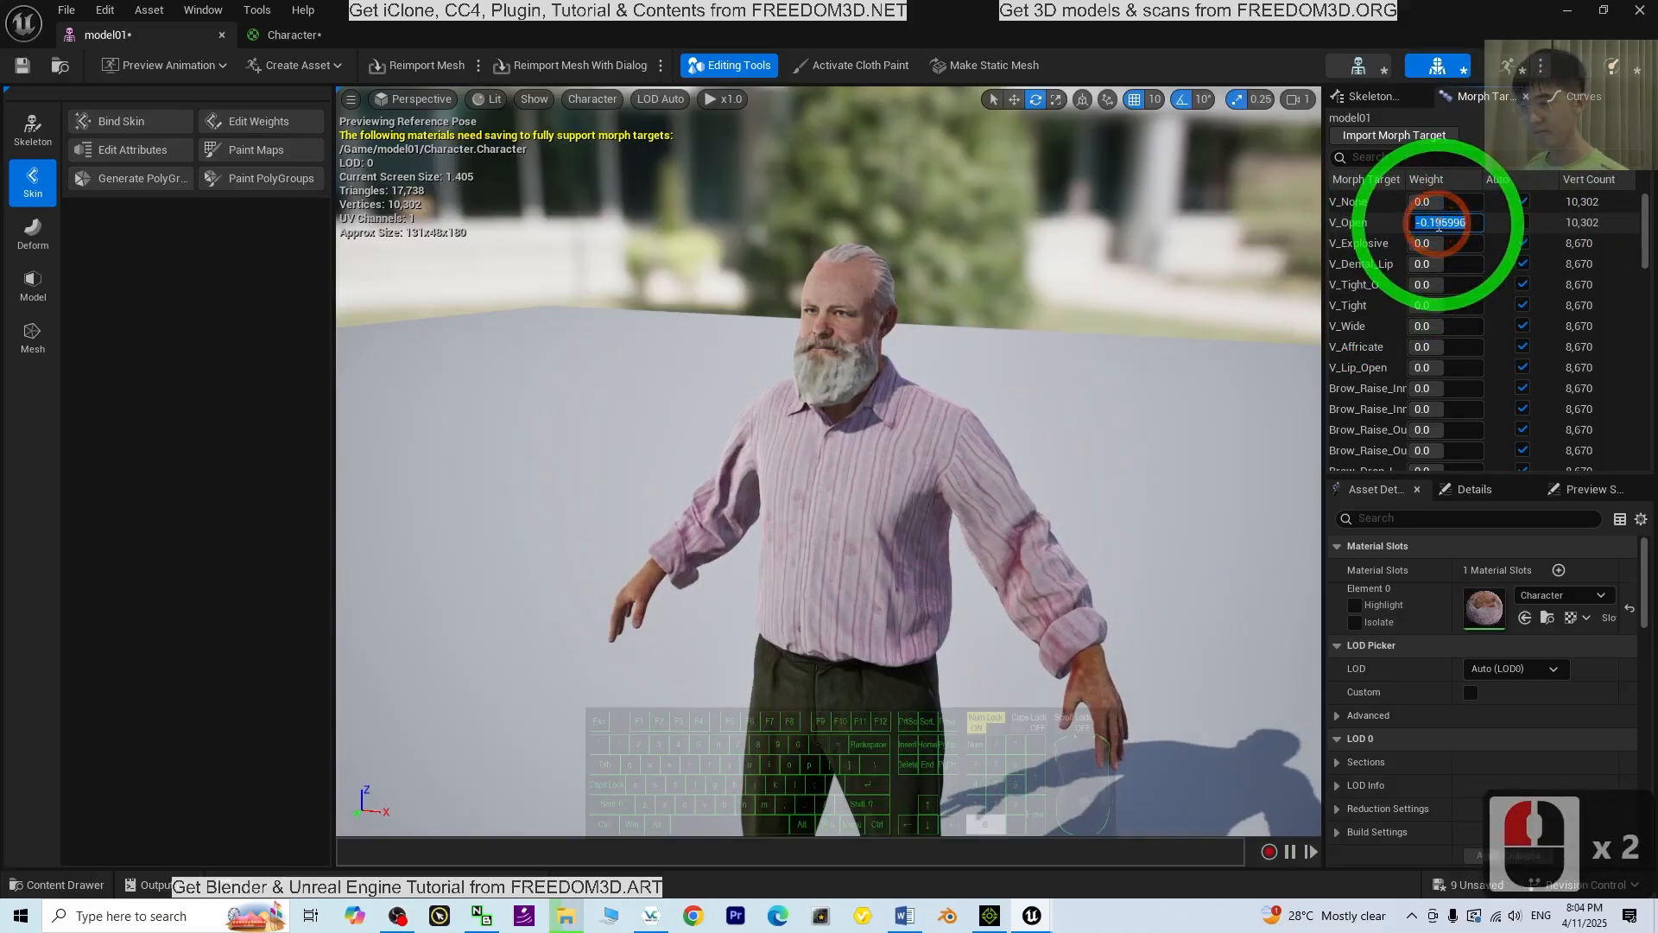
text(0)
key(Return)
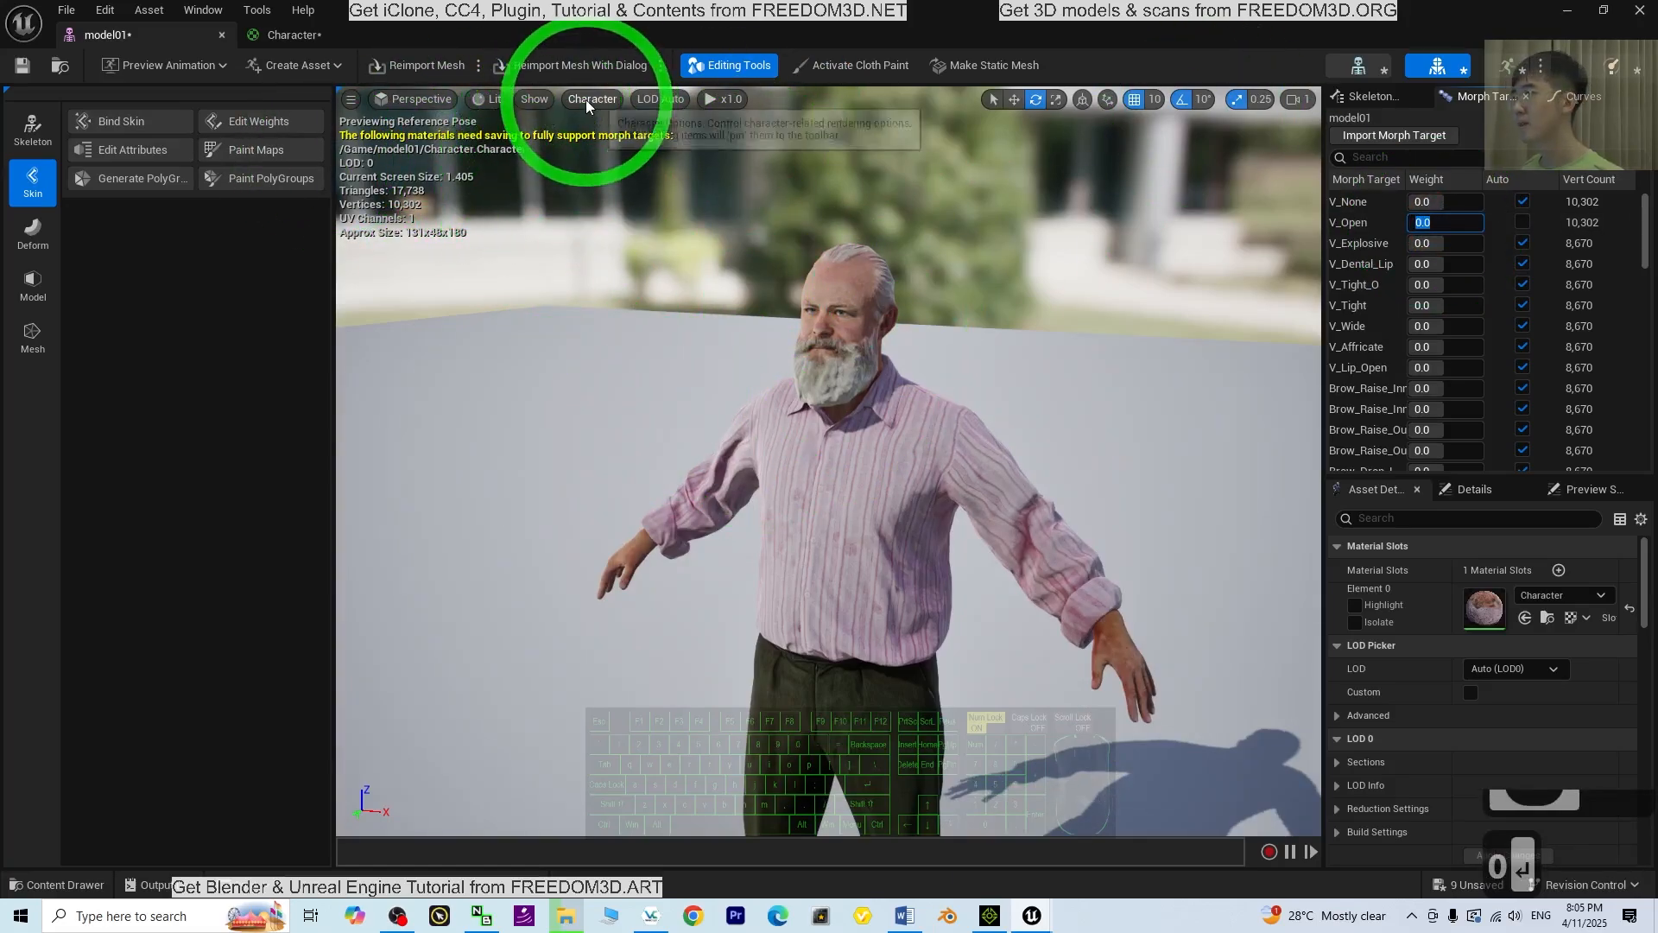
Display the character's complete bone hierarchy over the mesh in the preview.
click(535, 101)
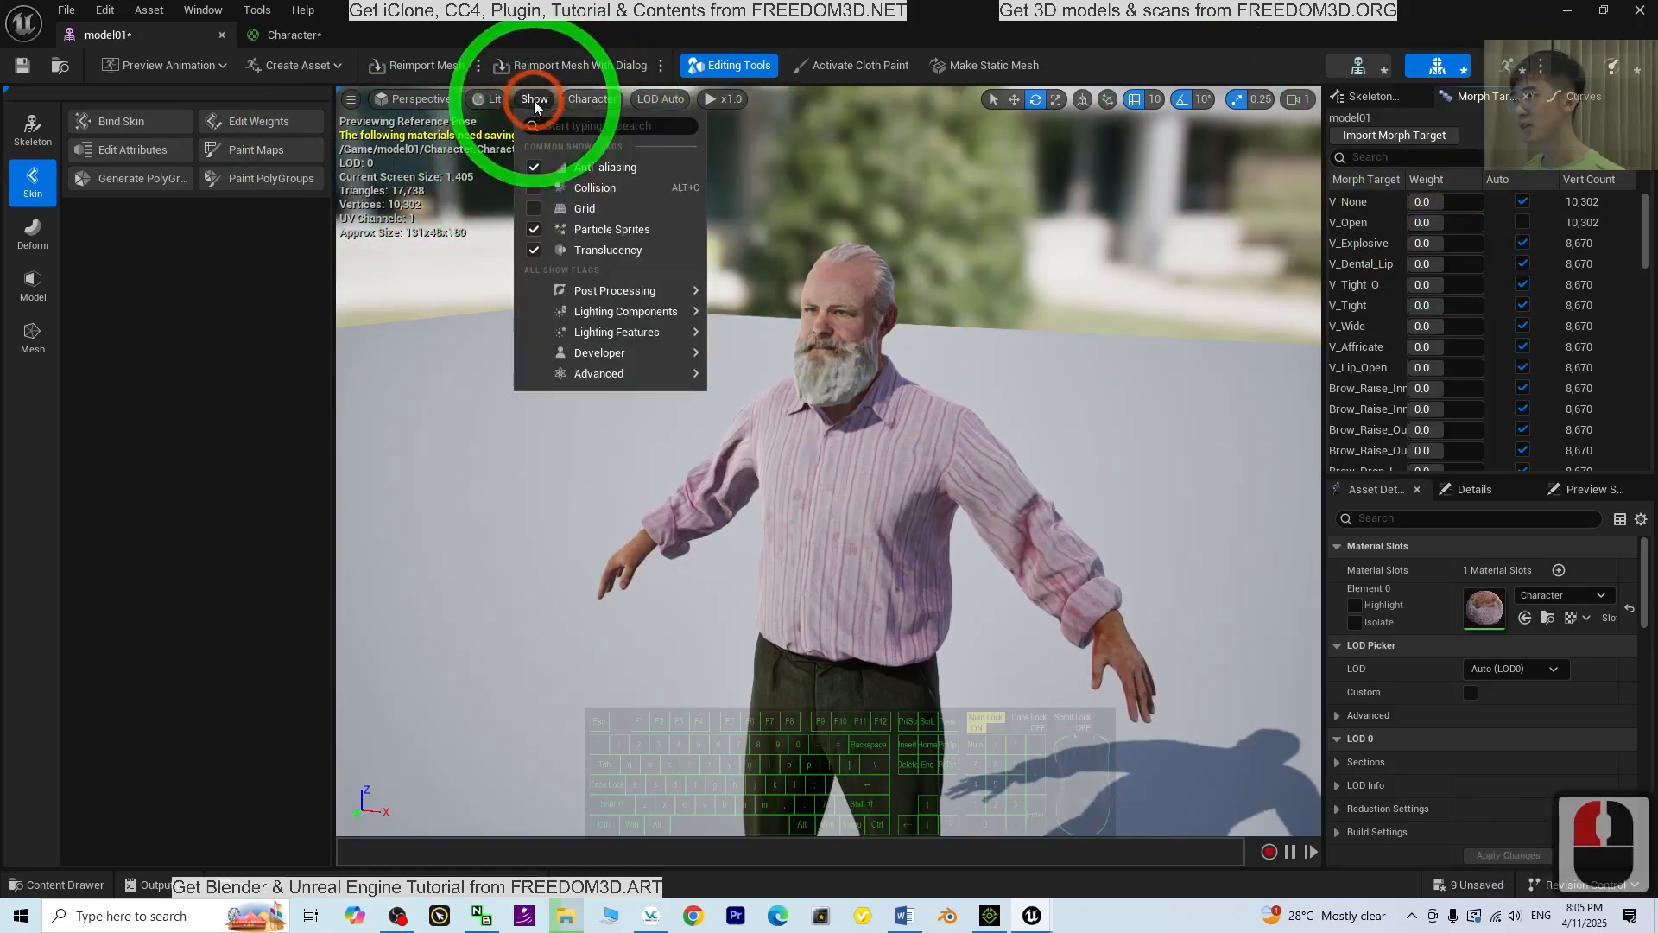
click(594, 103)
click(594, 103)
mouse_move(620, 191)
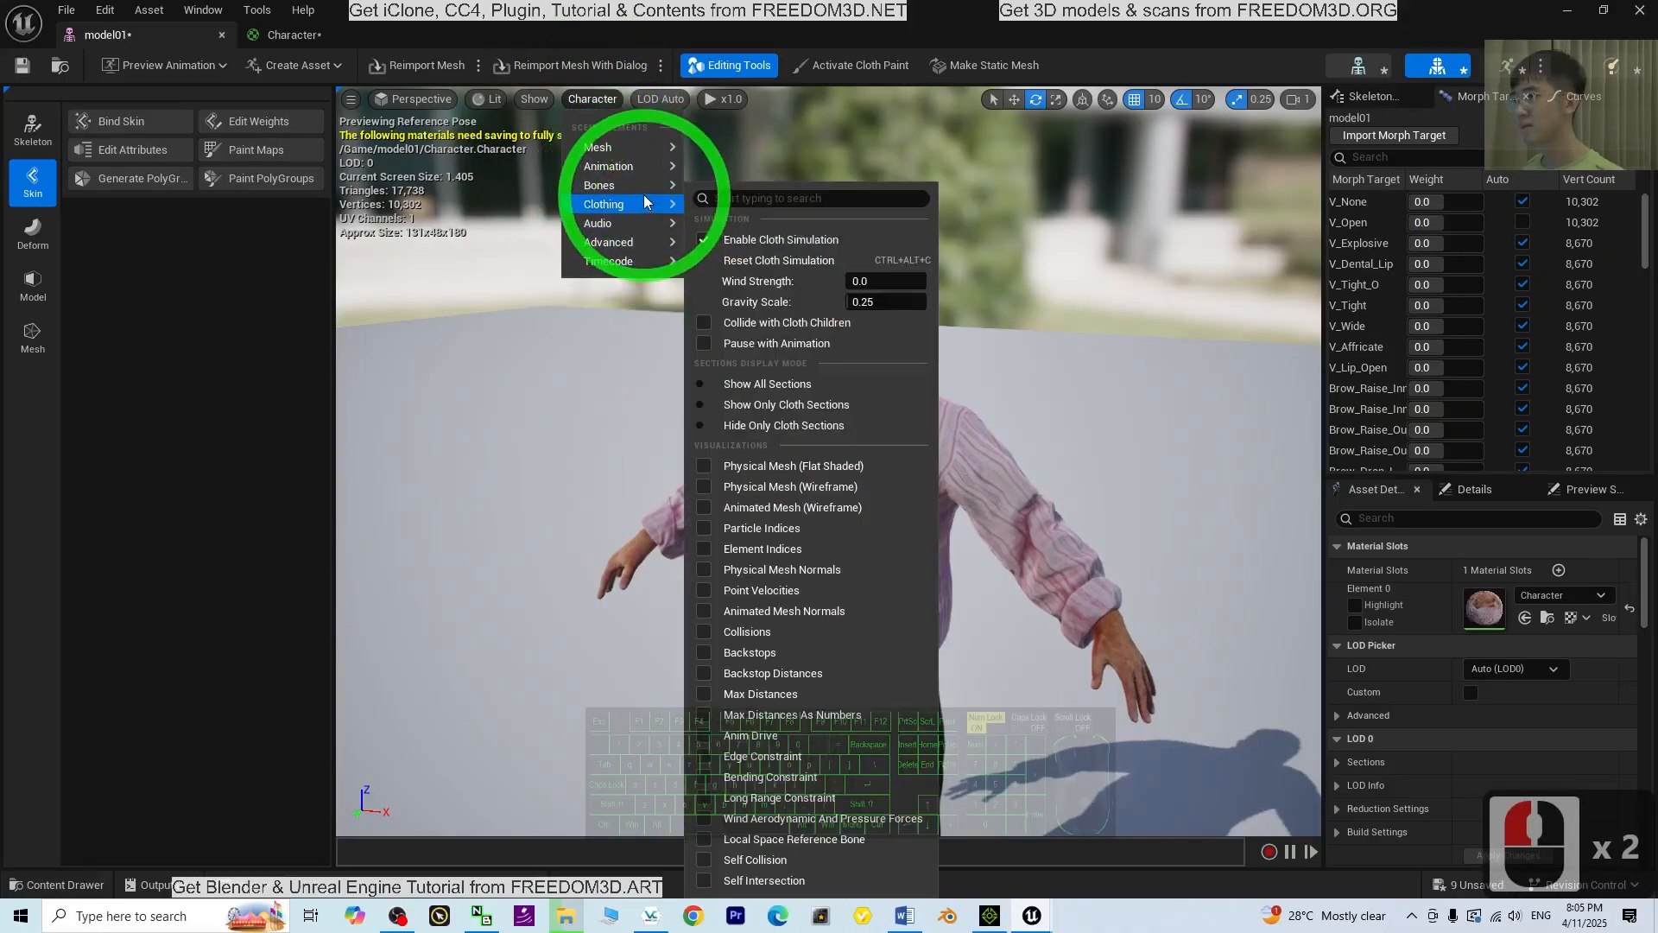
click(743, 362)
scroll(791, 369, down, 4)
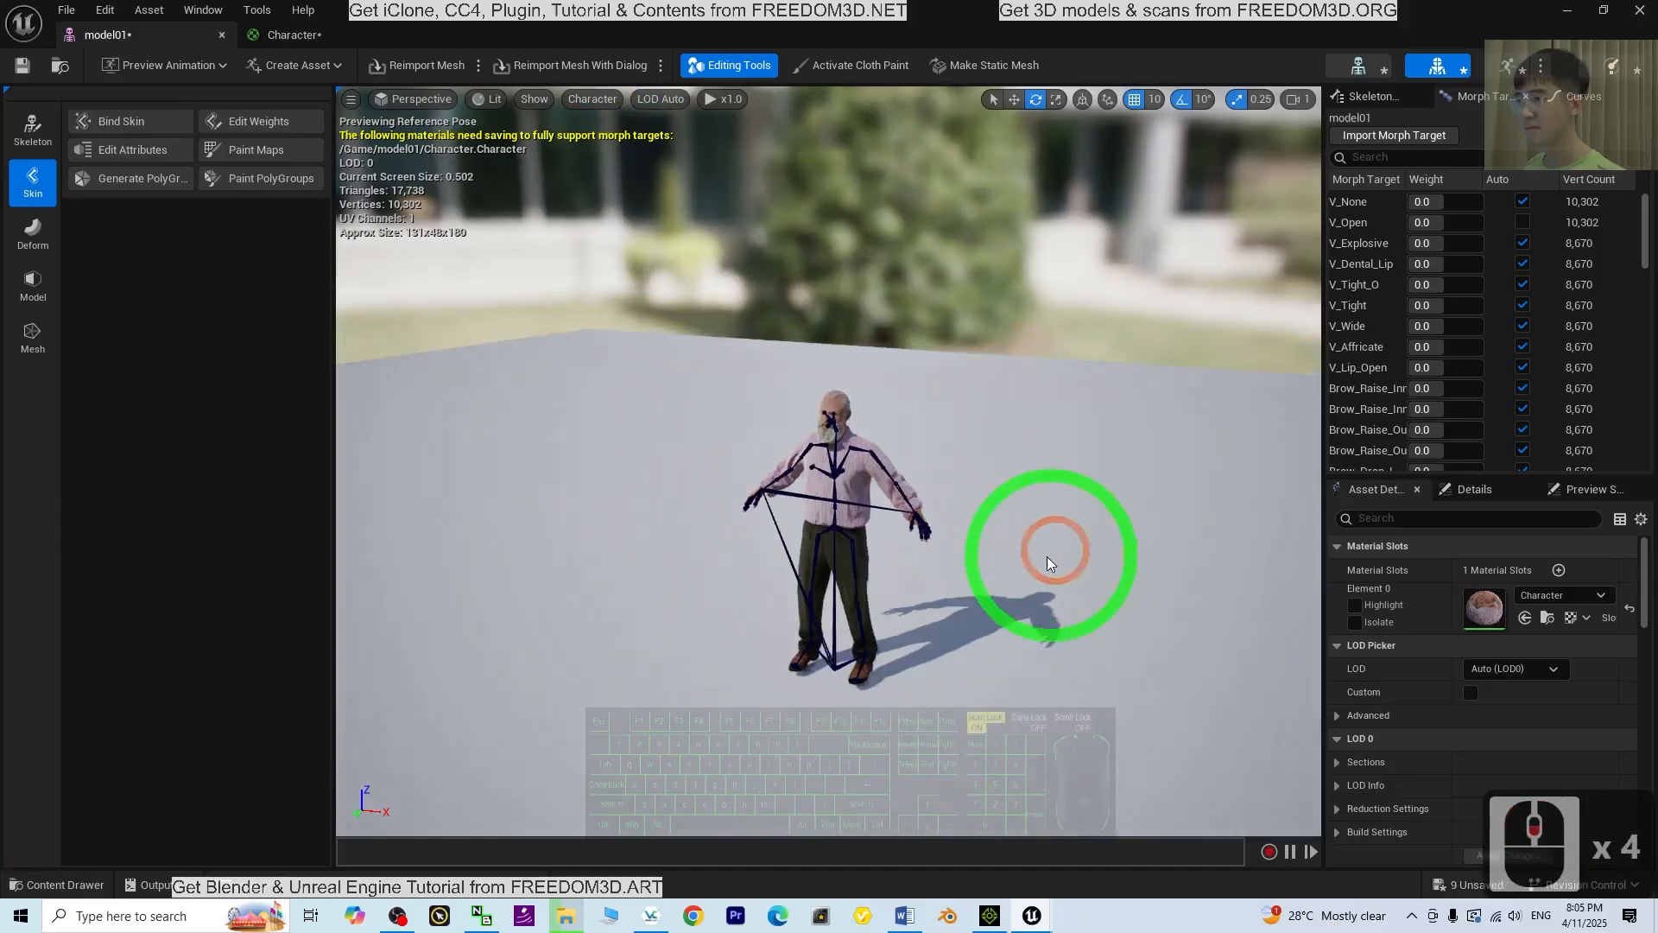
Select the upperarm_twist_01_l bone and examine the skeleton from different angles and distances.
scroll(890, 492, up, 3)
click(929, 454)
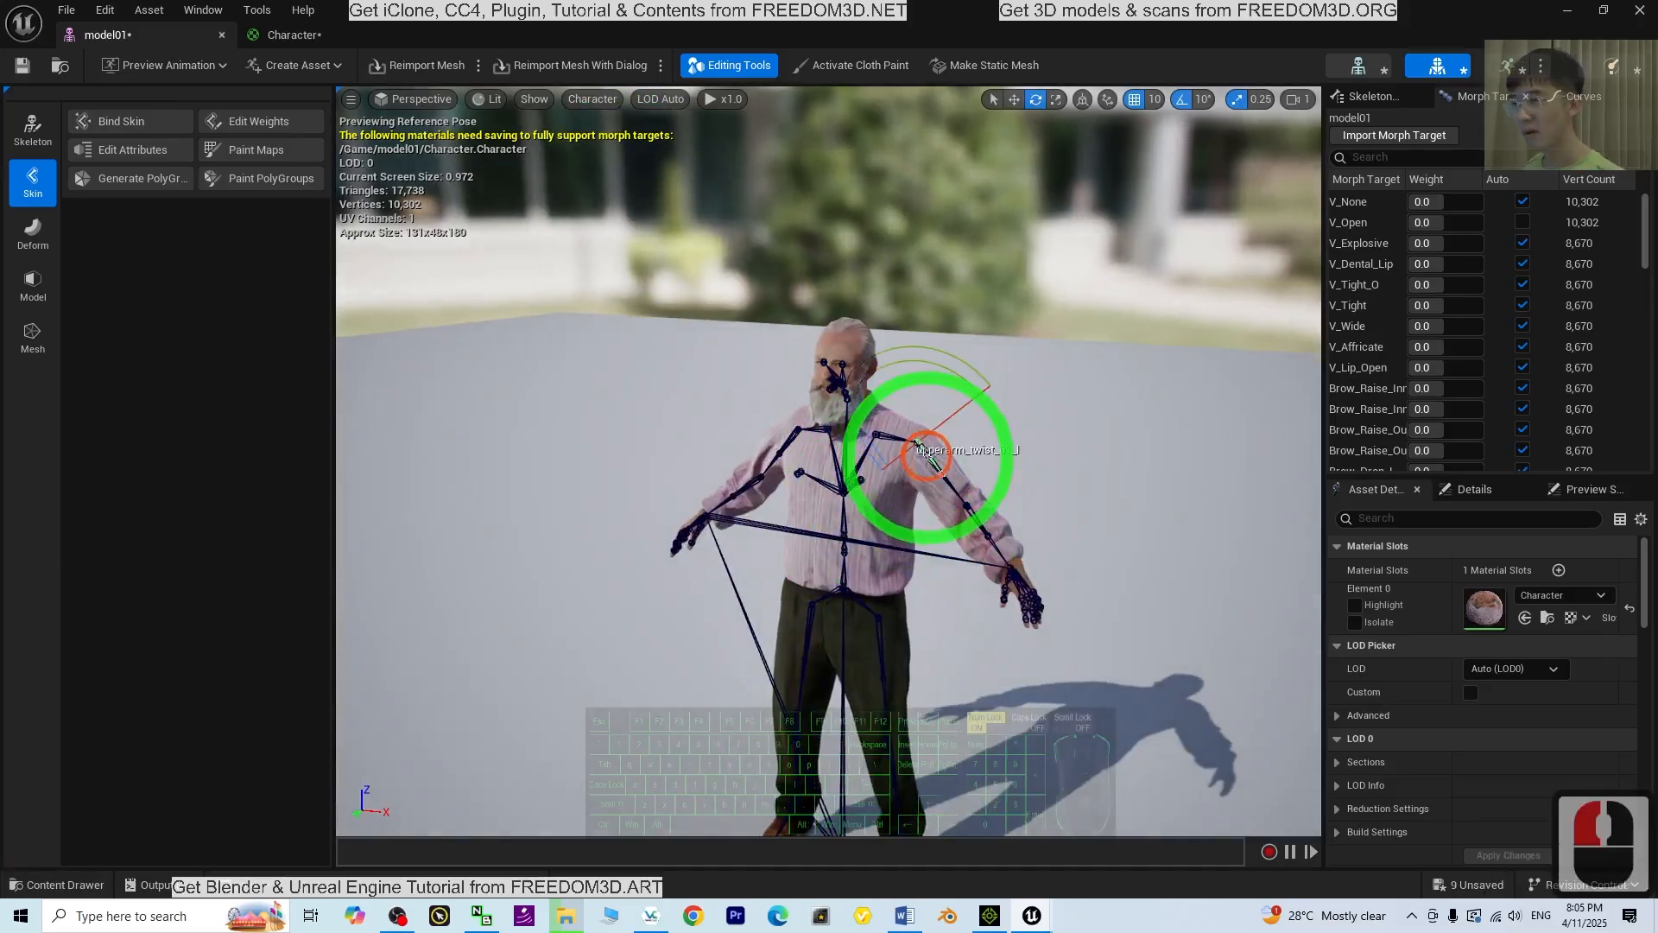
alt+drag(851, 652, 1640, 611)
alt+drag(713, 469, 936, 559)
scroll(1083, 564, up, 3)
scroll(1107, 603, down, 2)
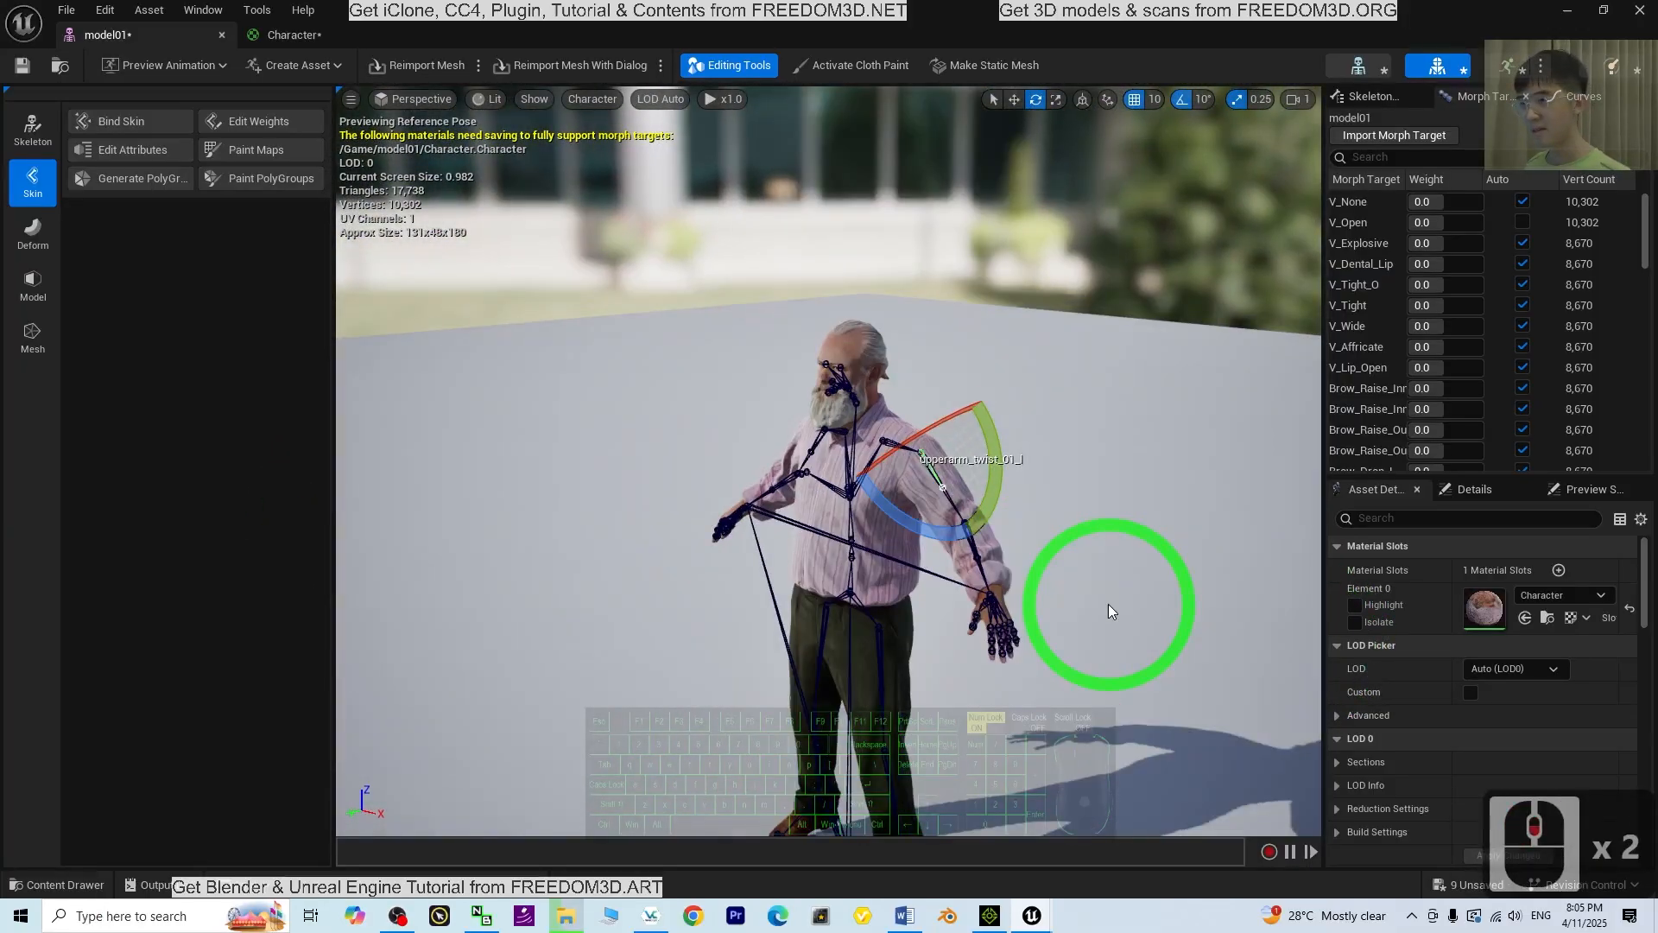
alt+middle_drag(1107, 604, 1157, 670)
alt+drag(1157, 670, 1062, 729)
Switch between iClone and the Unreal Engine model01 editor to compare the source character with the imported mesh.
click(973, 920)
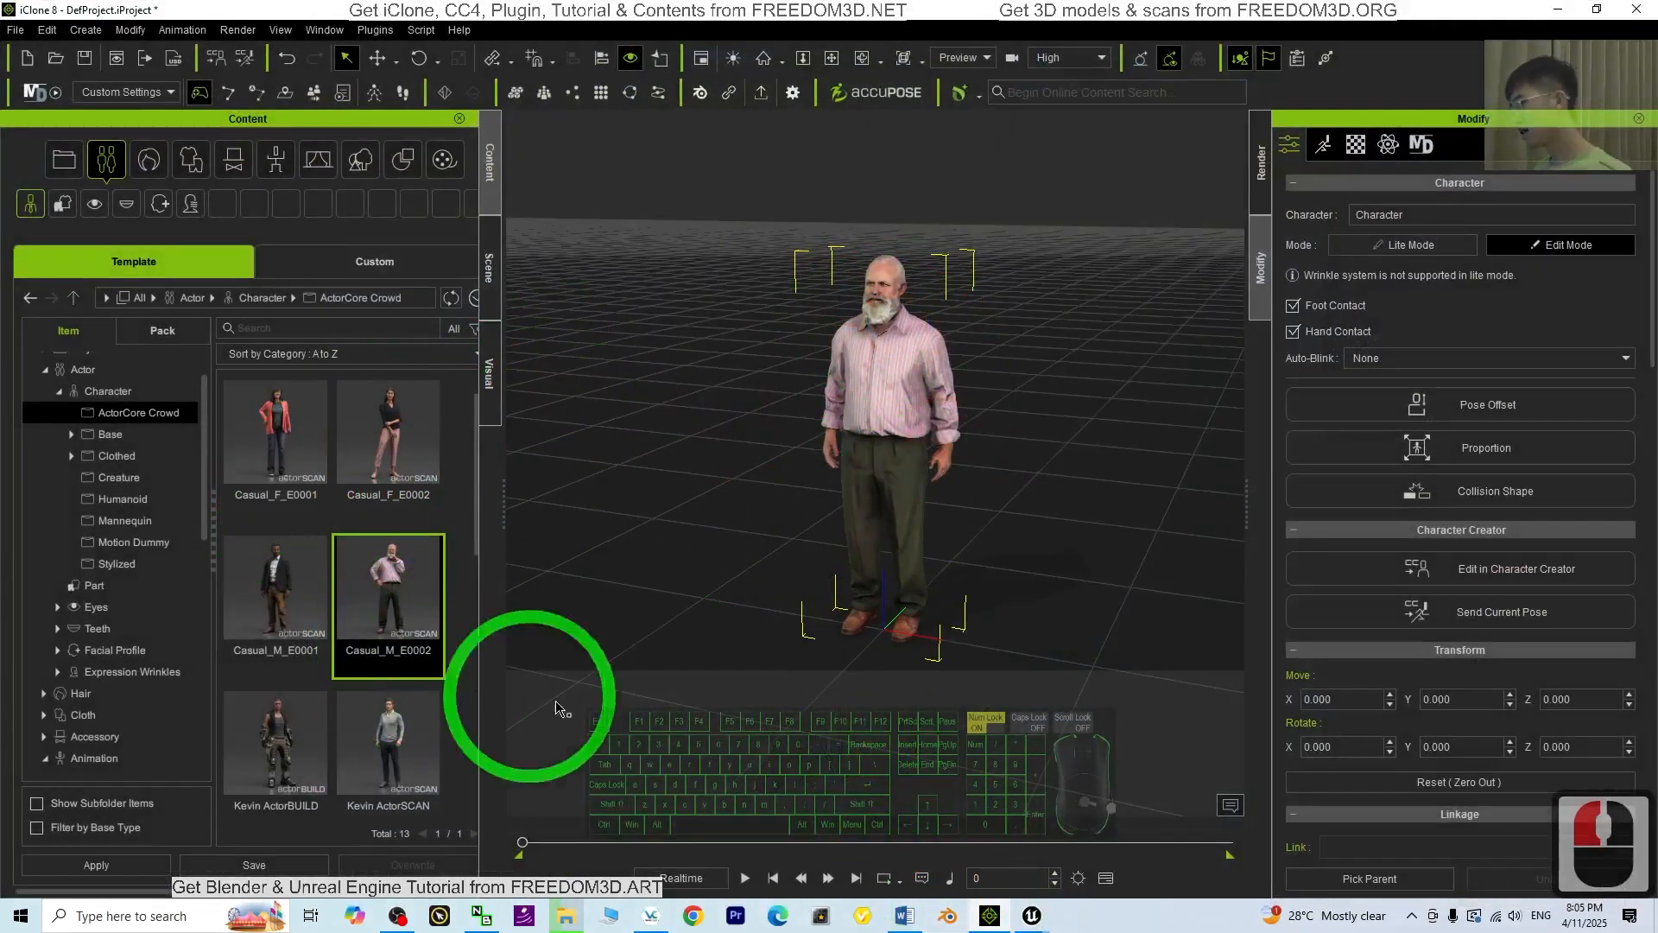
click(1031, 917)
click(1129, 836)
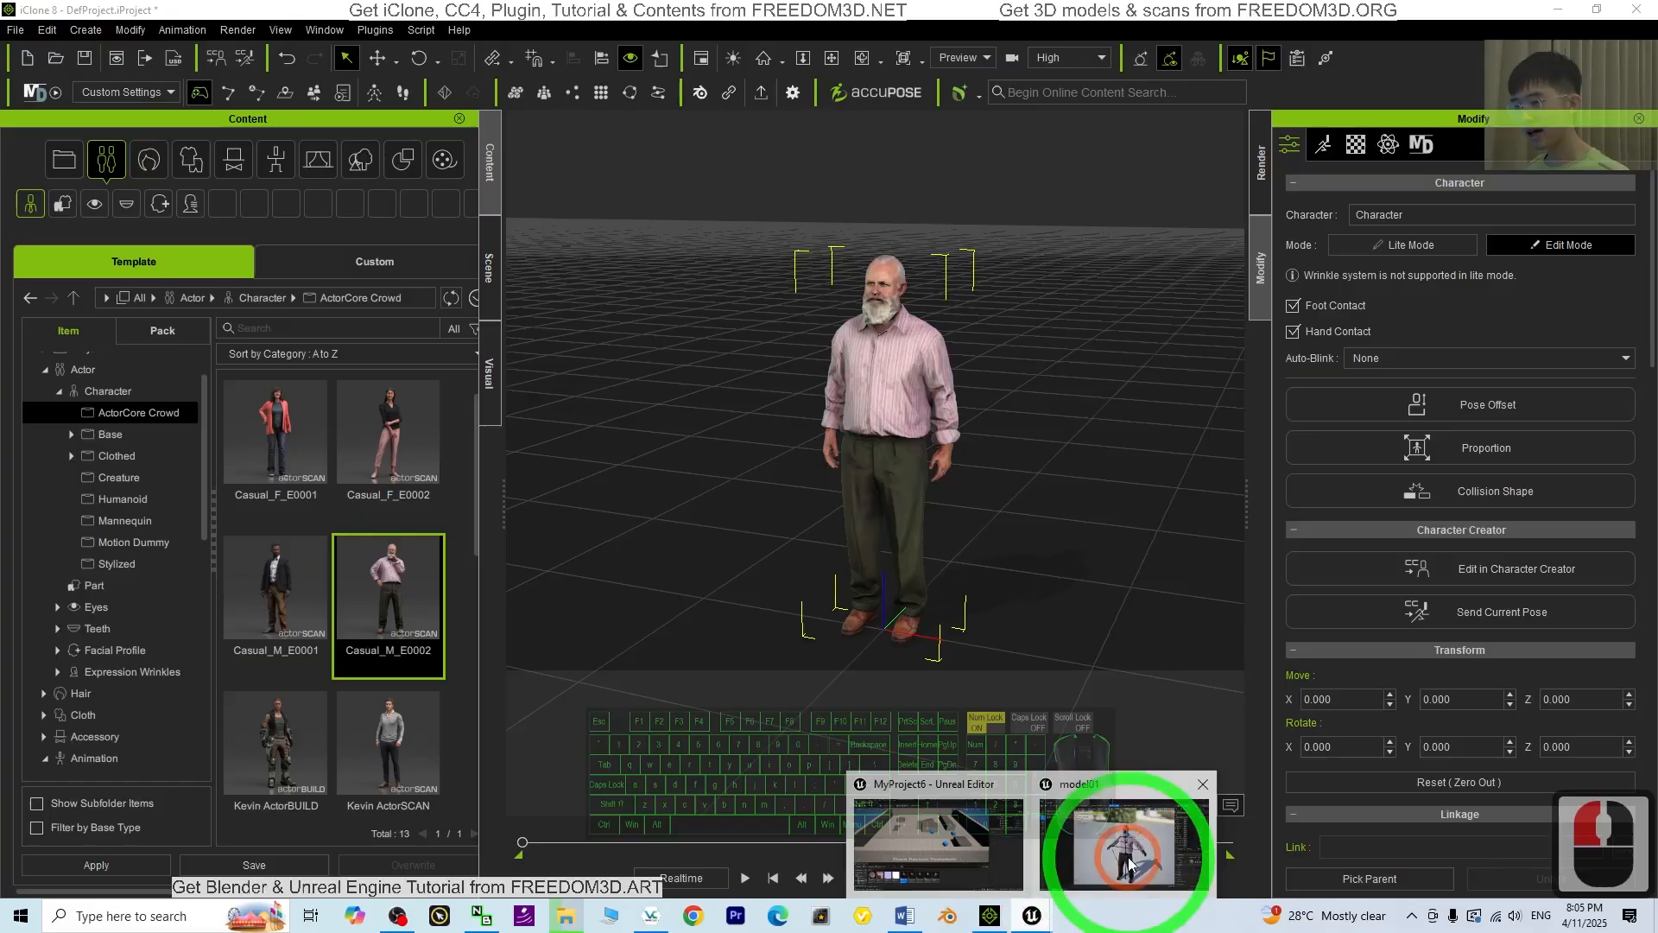
click(901, 697)
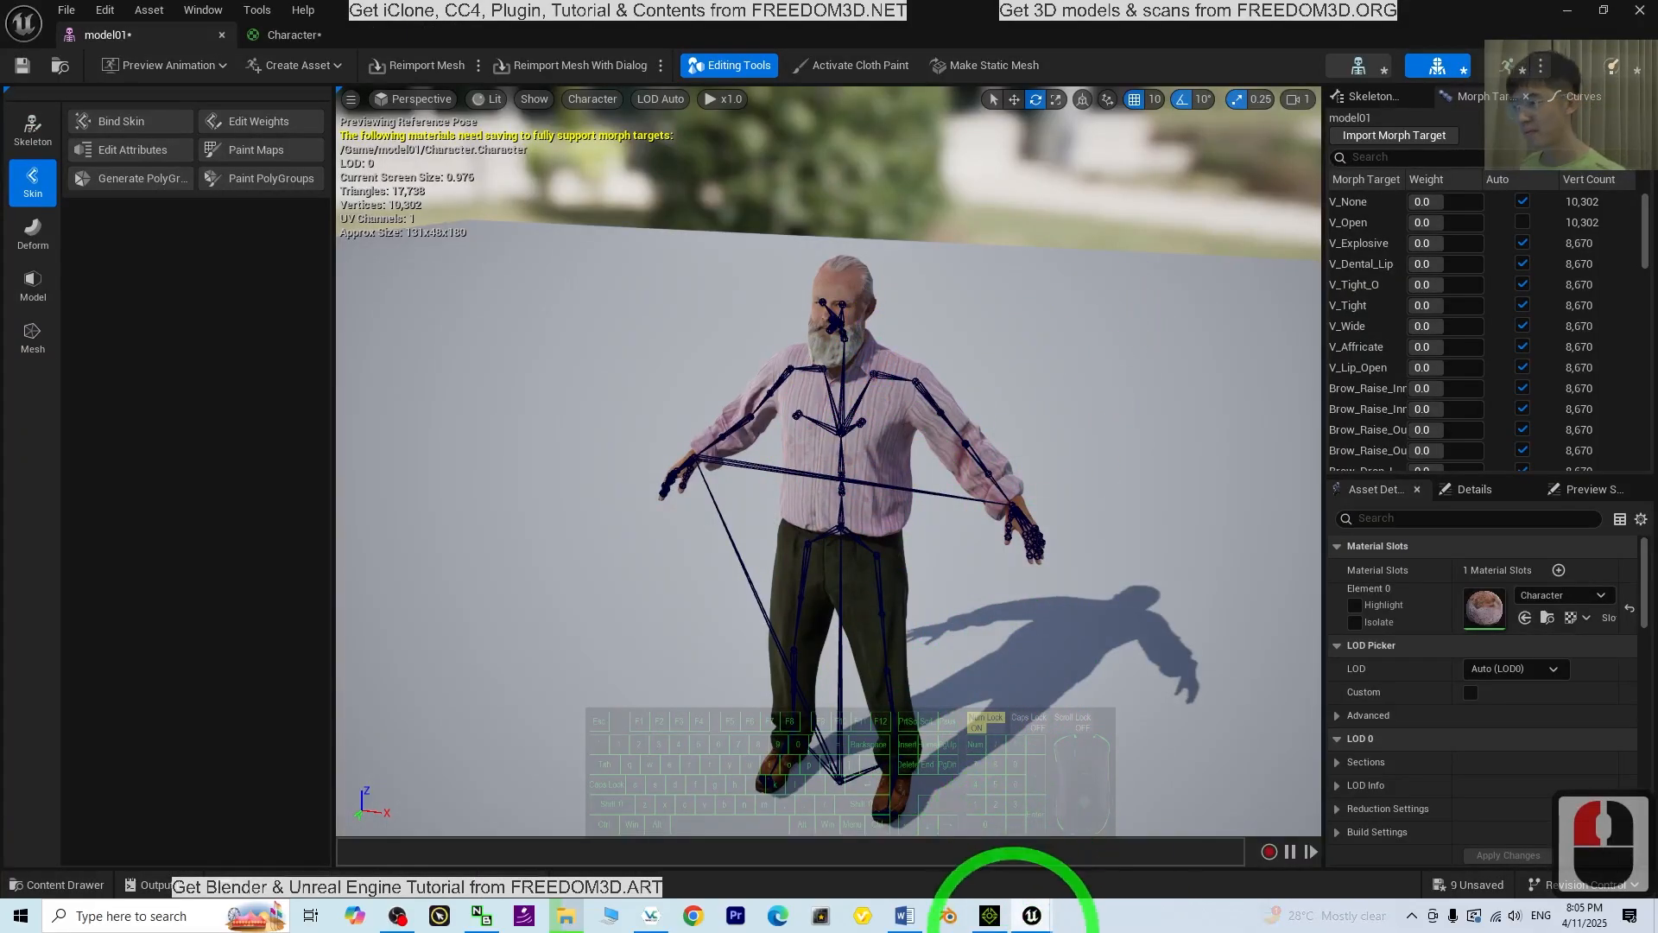
click(991, 917)
double_click(1043, 465)
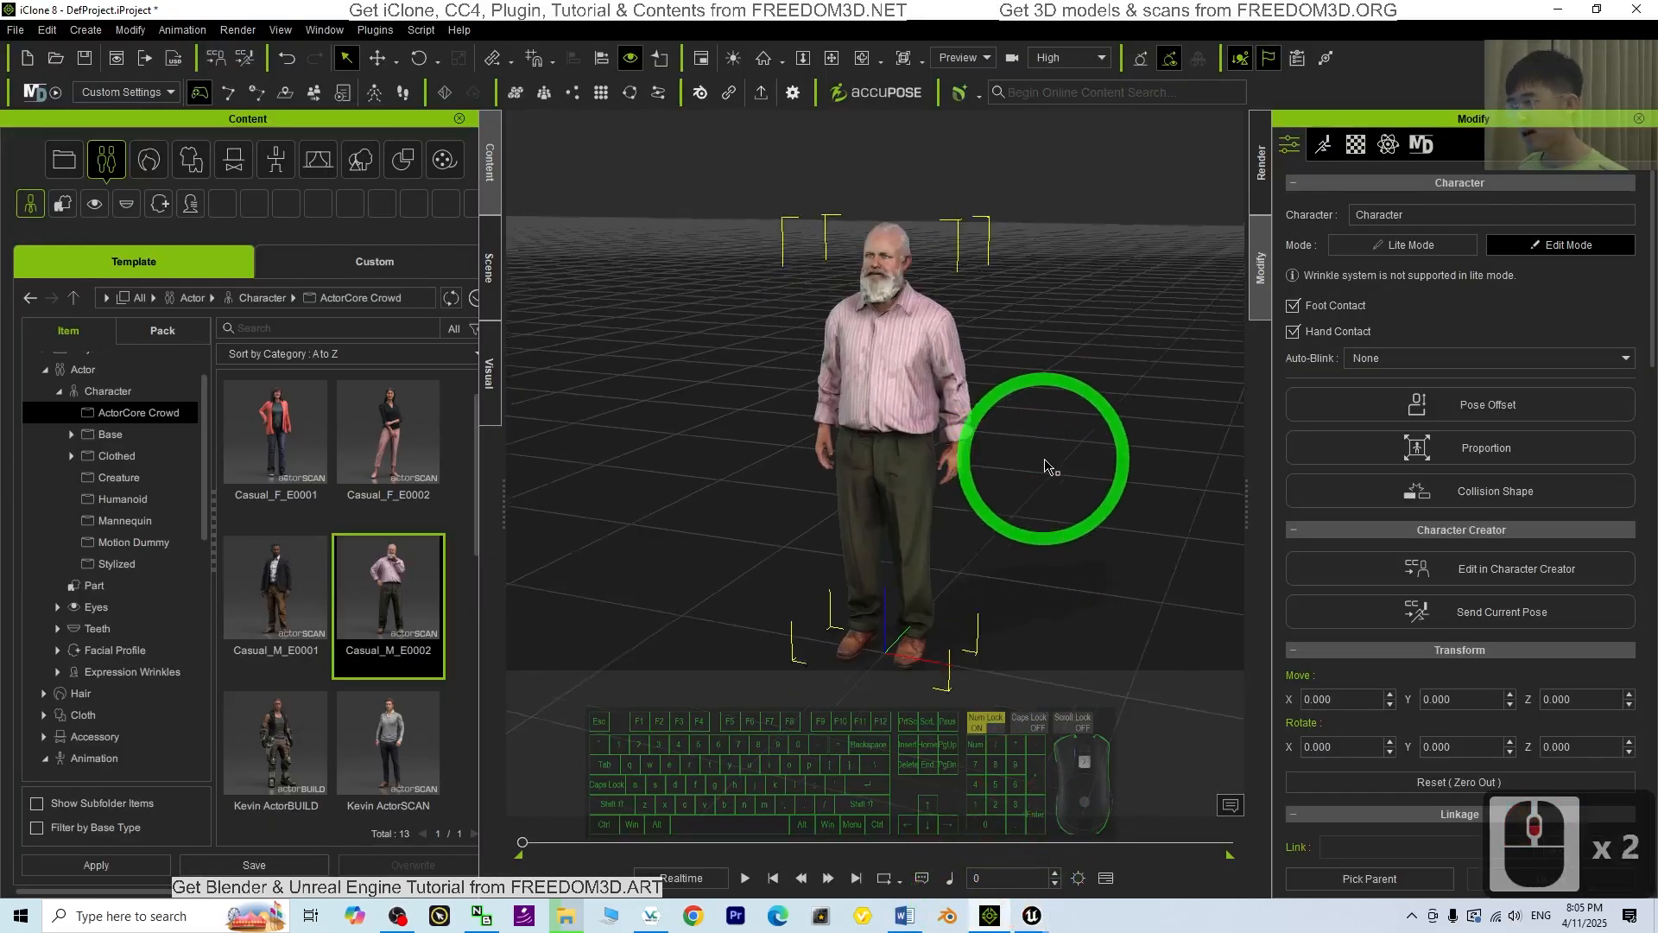
scroll(1045, 467, down, 6)
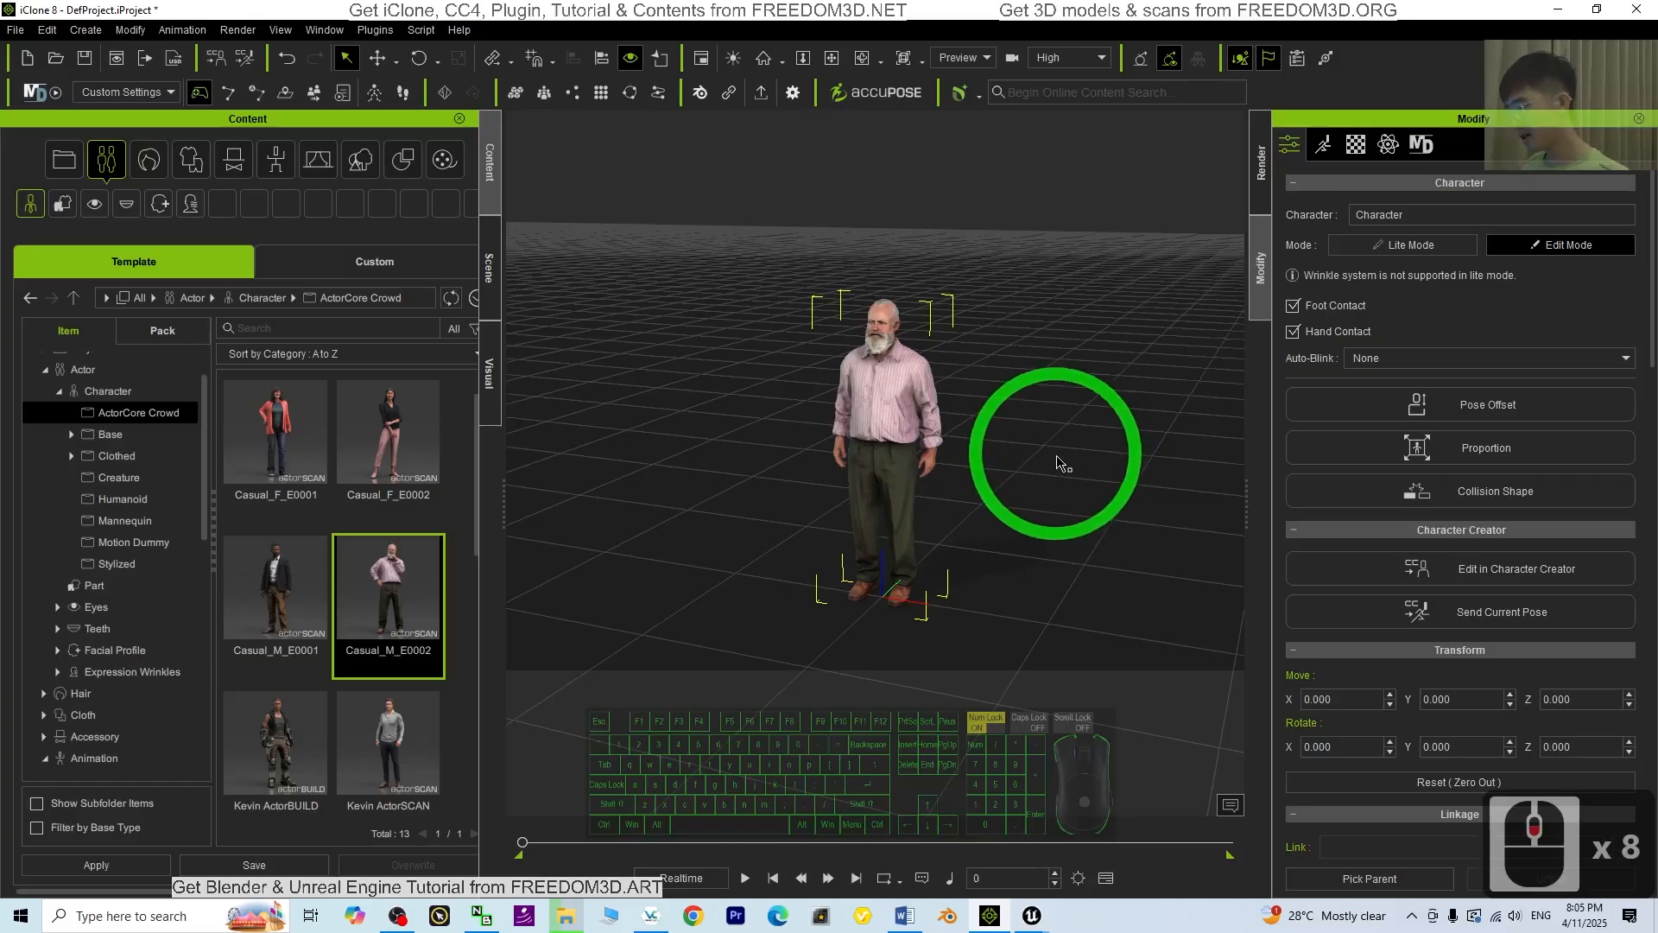
mouse_move(1032, 917)
click(1114, 829)
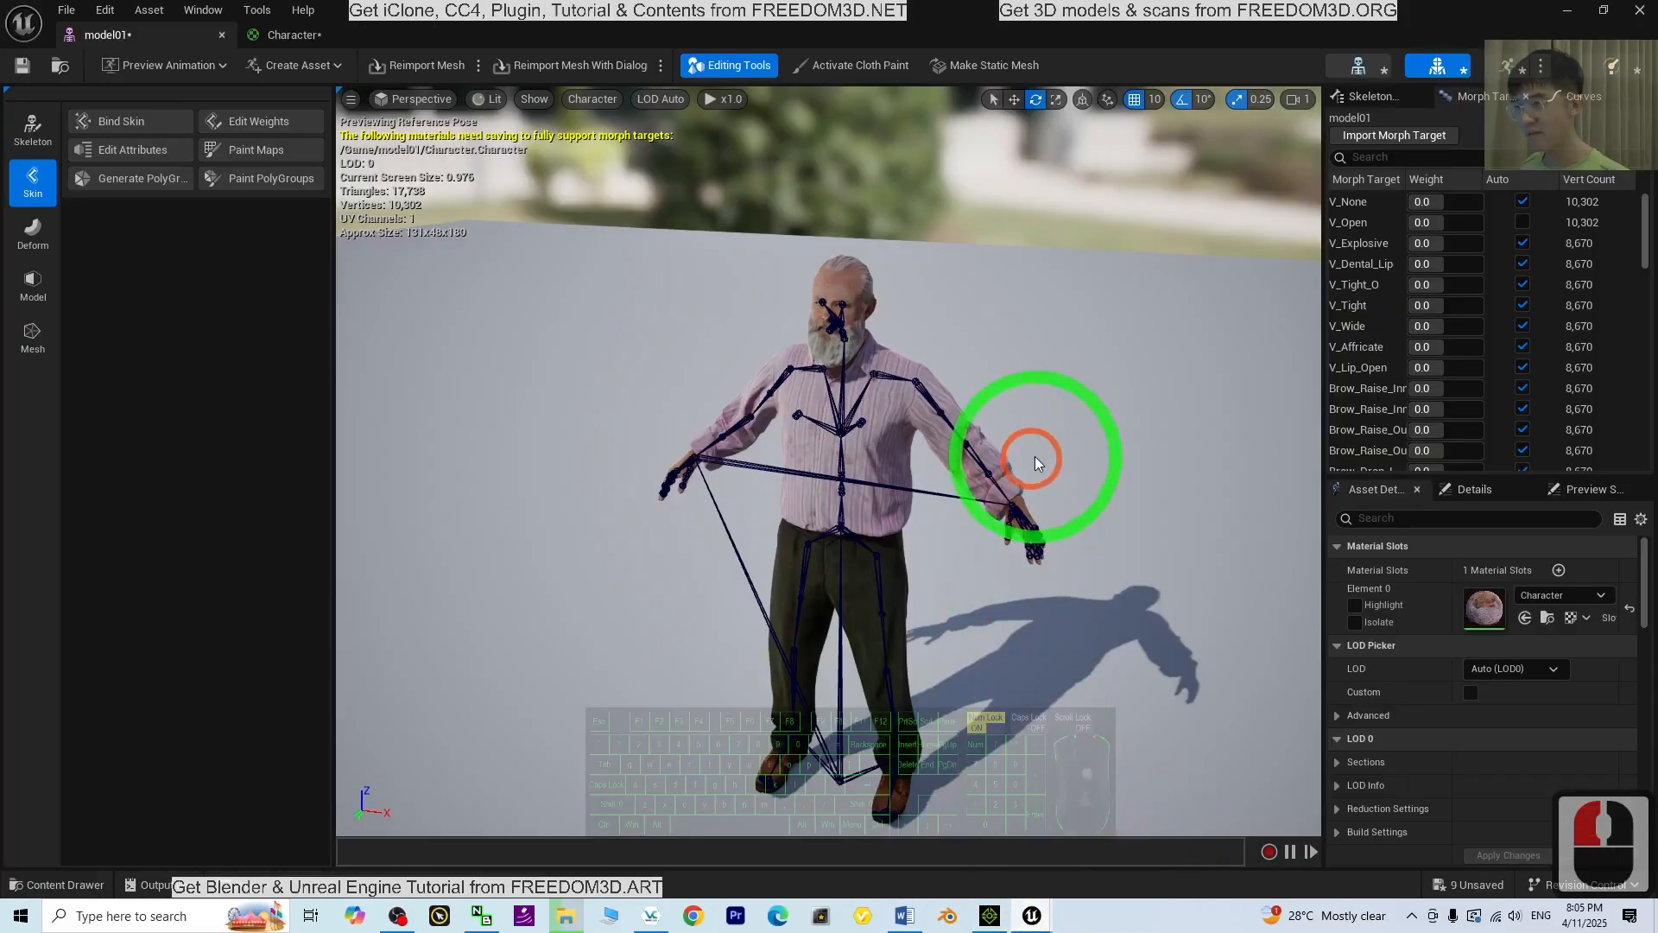
Turn off bone drawing so only the model01 mesh is shown in the preview.
scroll(1088, 547, up, 2)
scroll(1089, 549, down, 2)
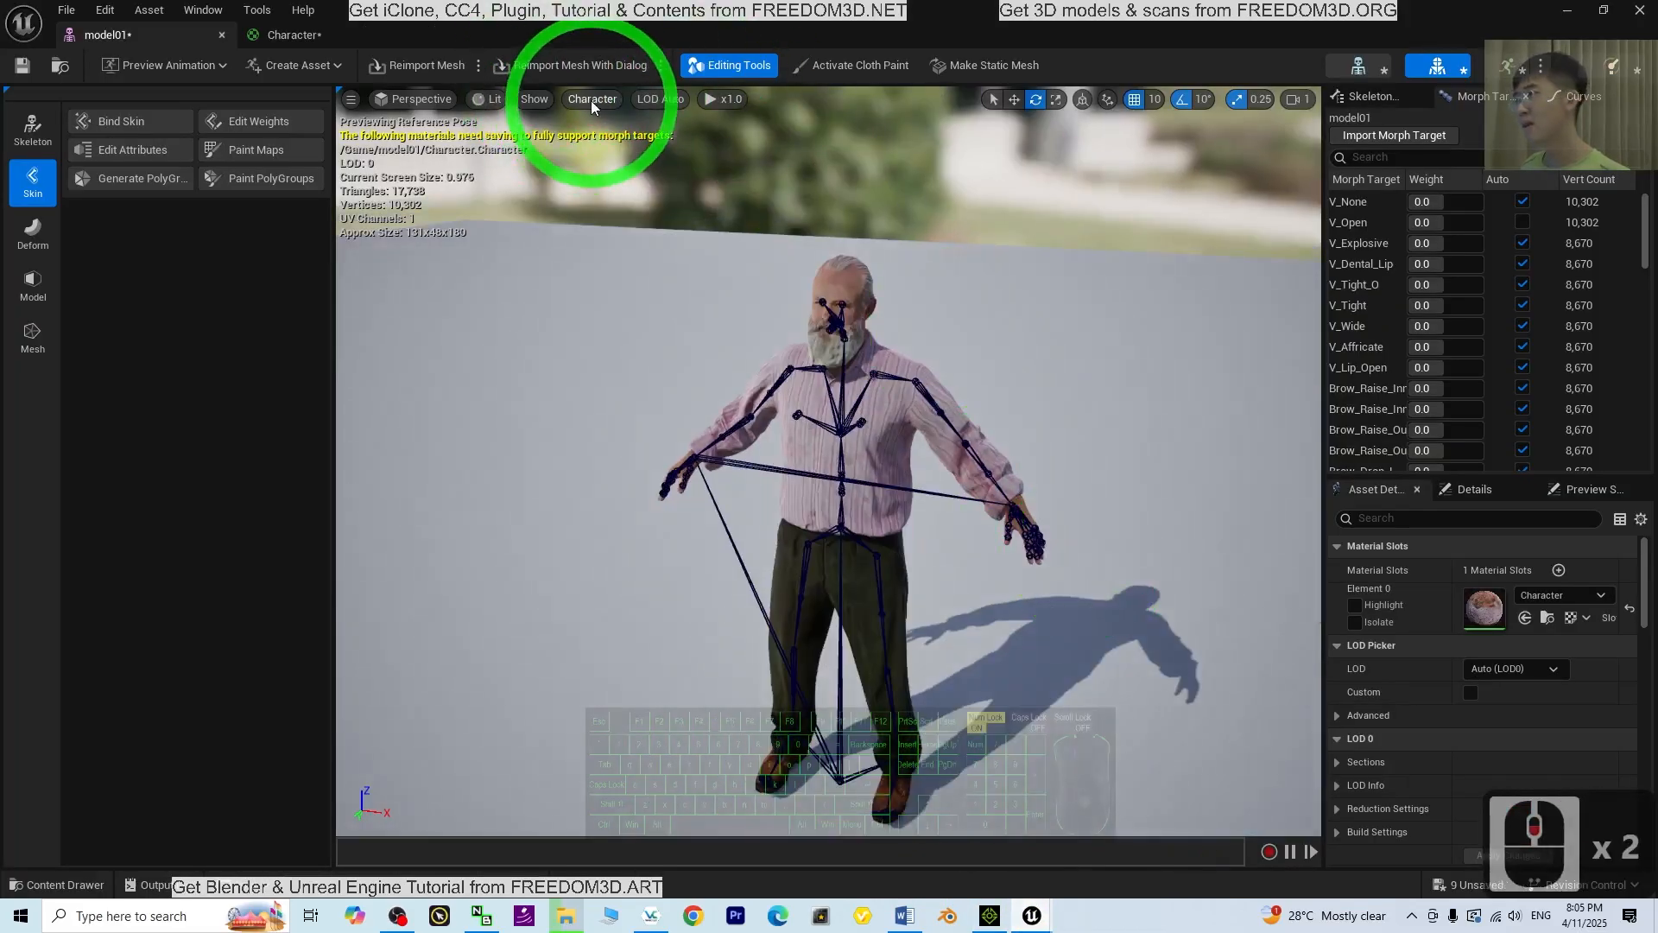
click(591, 100)
click(623, 184)
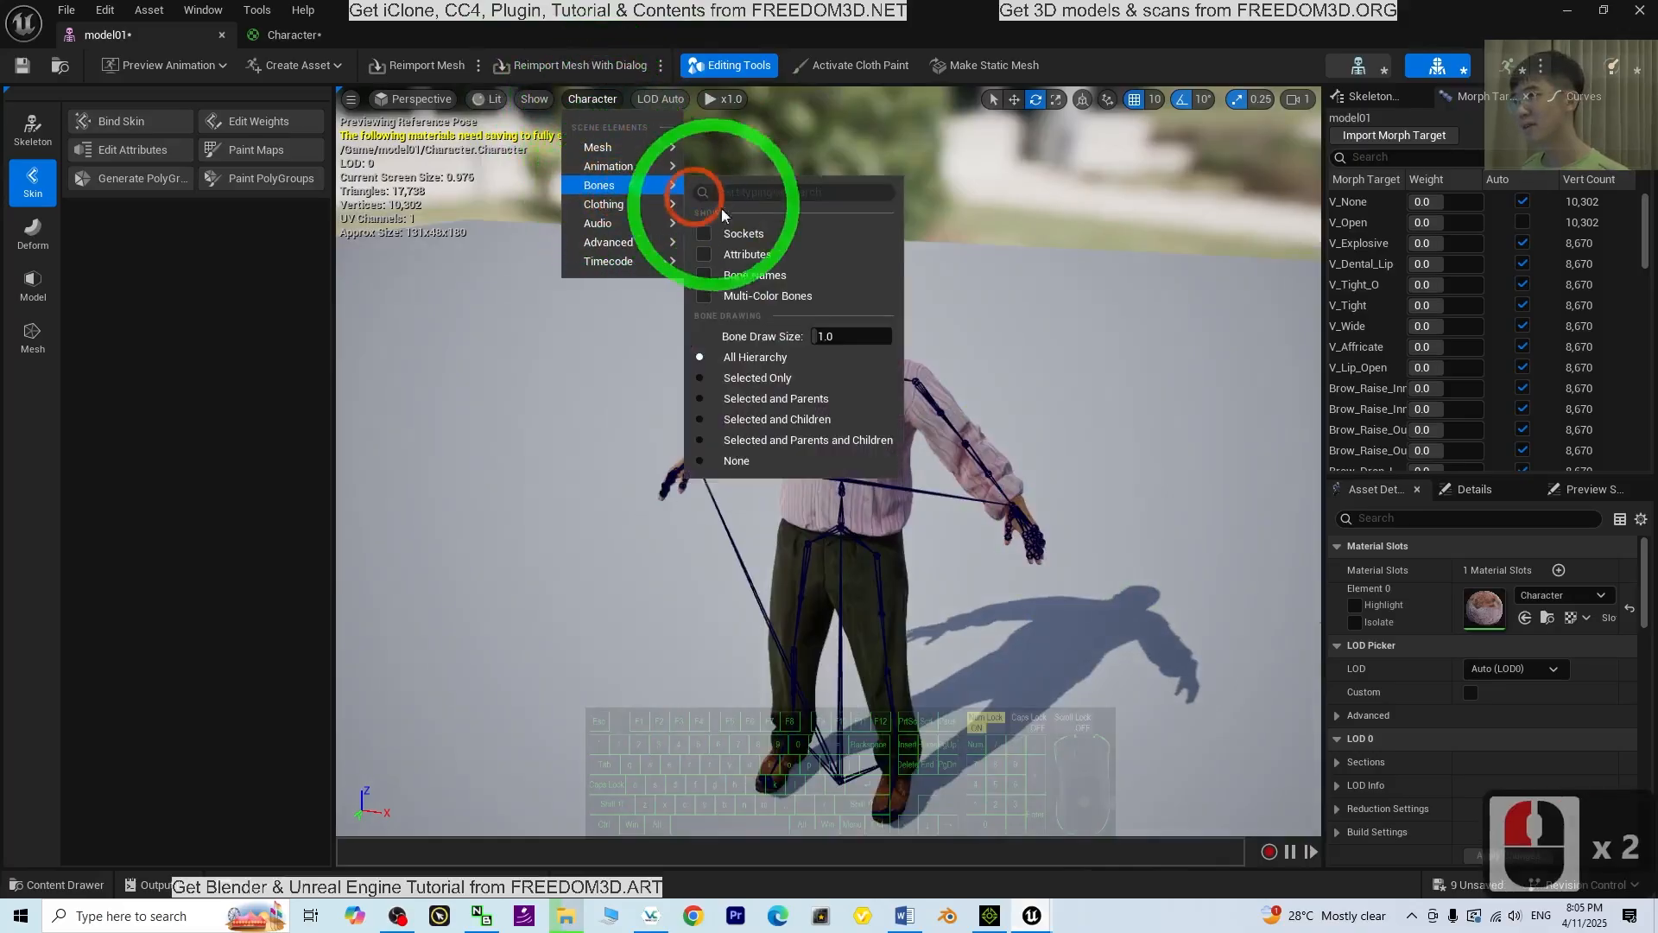
click(742, 397)
click(983, 473)
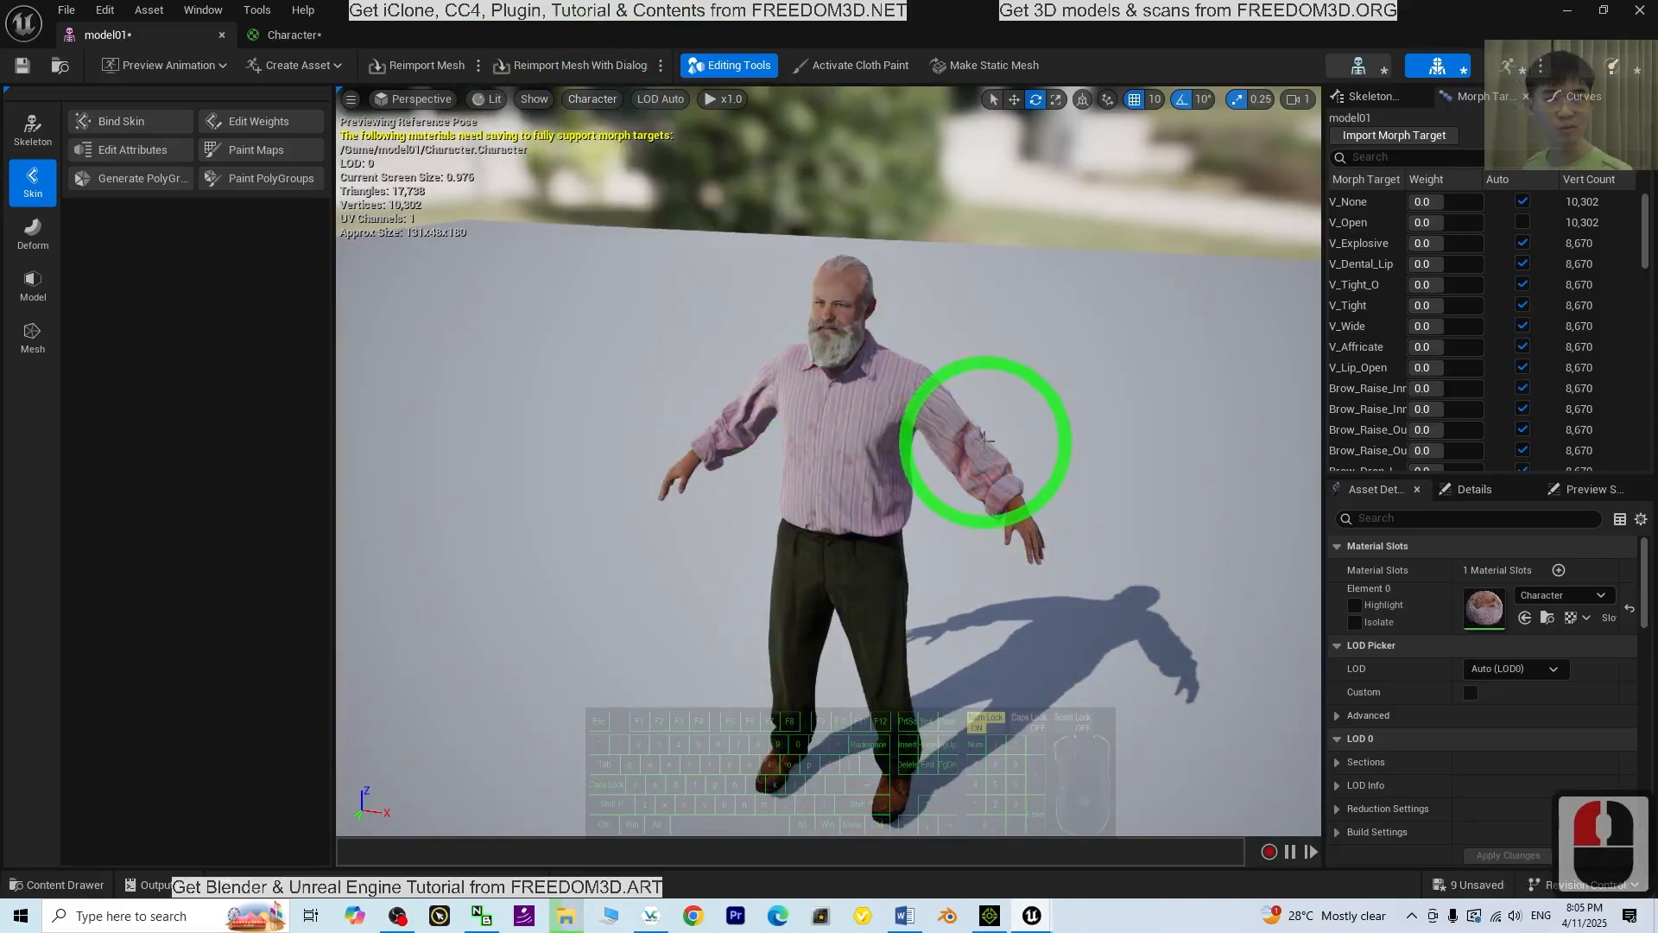
Examine the mesh without bones from the side and front, and switch to iClone to view the source character again.
mouse_move(795, 647)
mouse_down()
mouse_move(822, 667)
mouse_move(795, 654)
mouse_up()
mouse_move(625, 672)
mouse_down()
mouse_move(751, 636)
mouse_move(1177, 636)
mouse_move(1480, 611)
mouse_move(859, 661)
mouse_move(296, 584)
mouse_move(351, 629)
mouse_move(326, 685)
mouse_move(246, 673)
mouse_move(629, 670)
mouse_up()
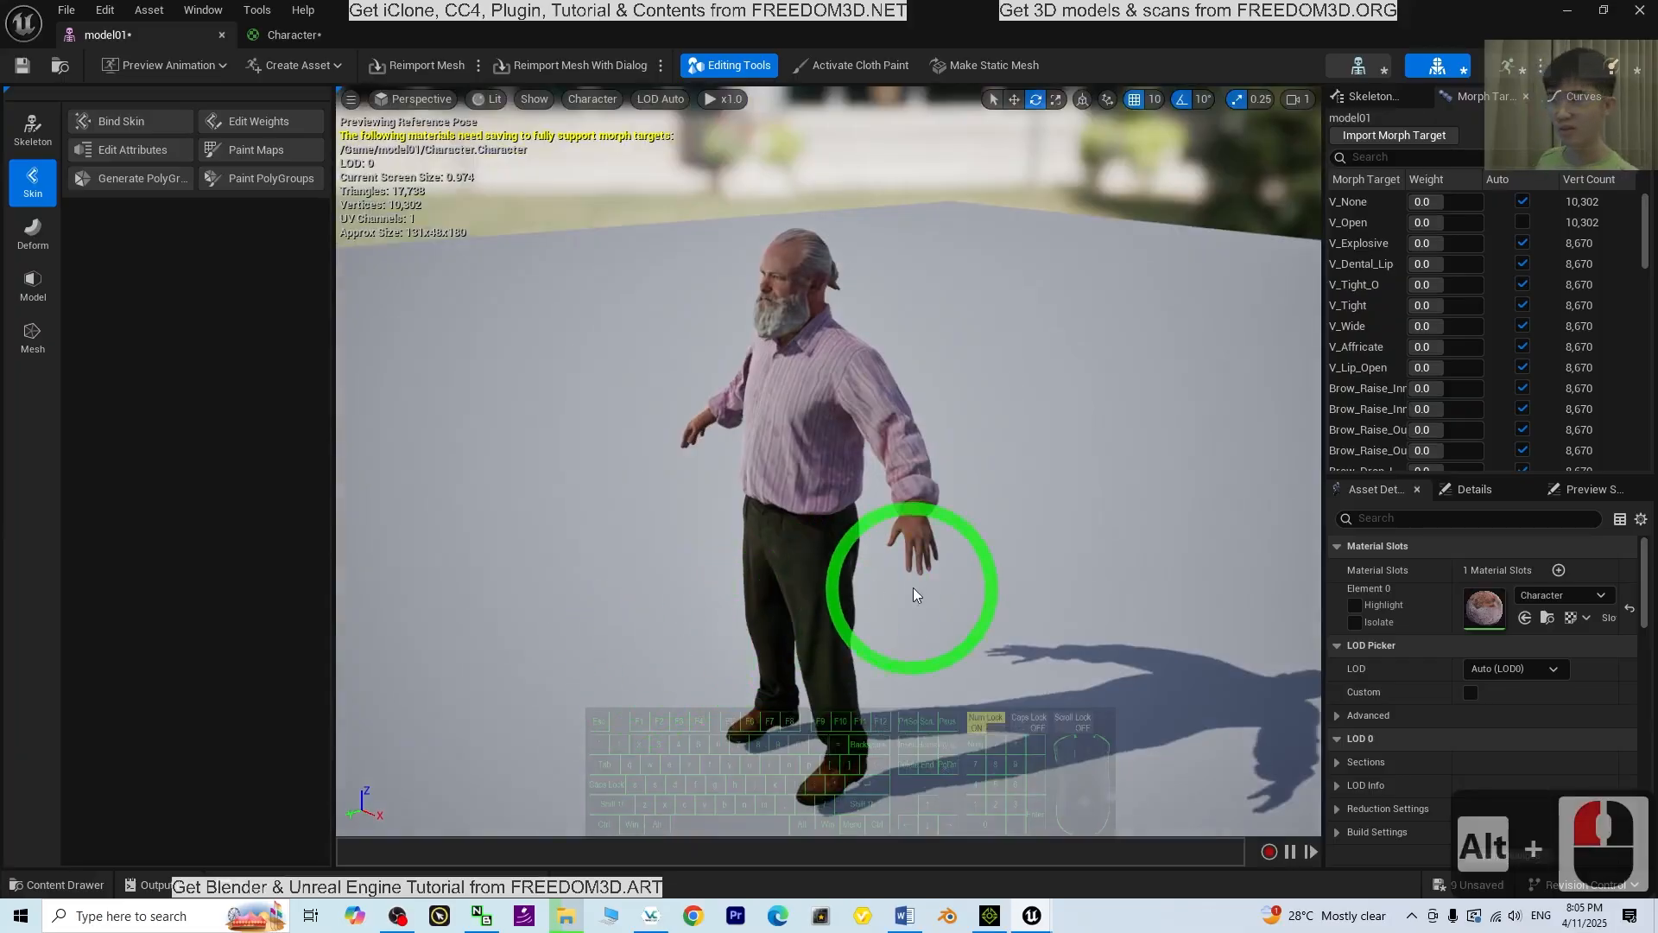
alt+drag(913, 587, 829, 552)
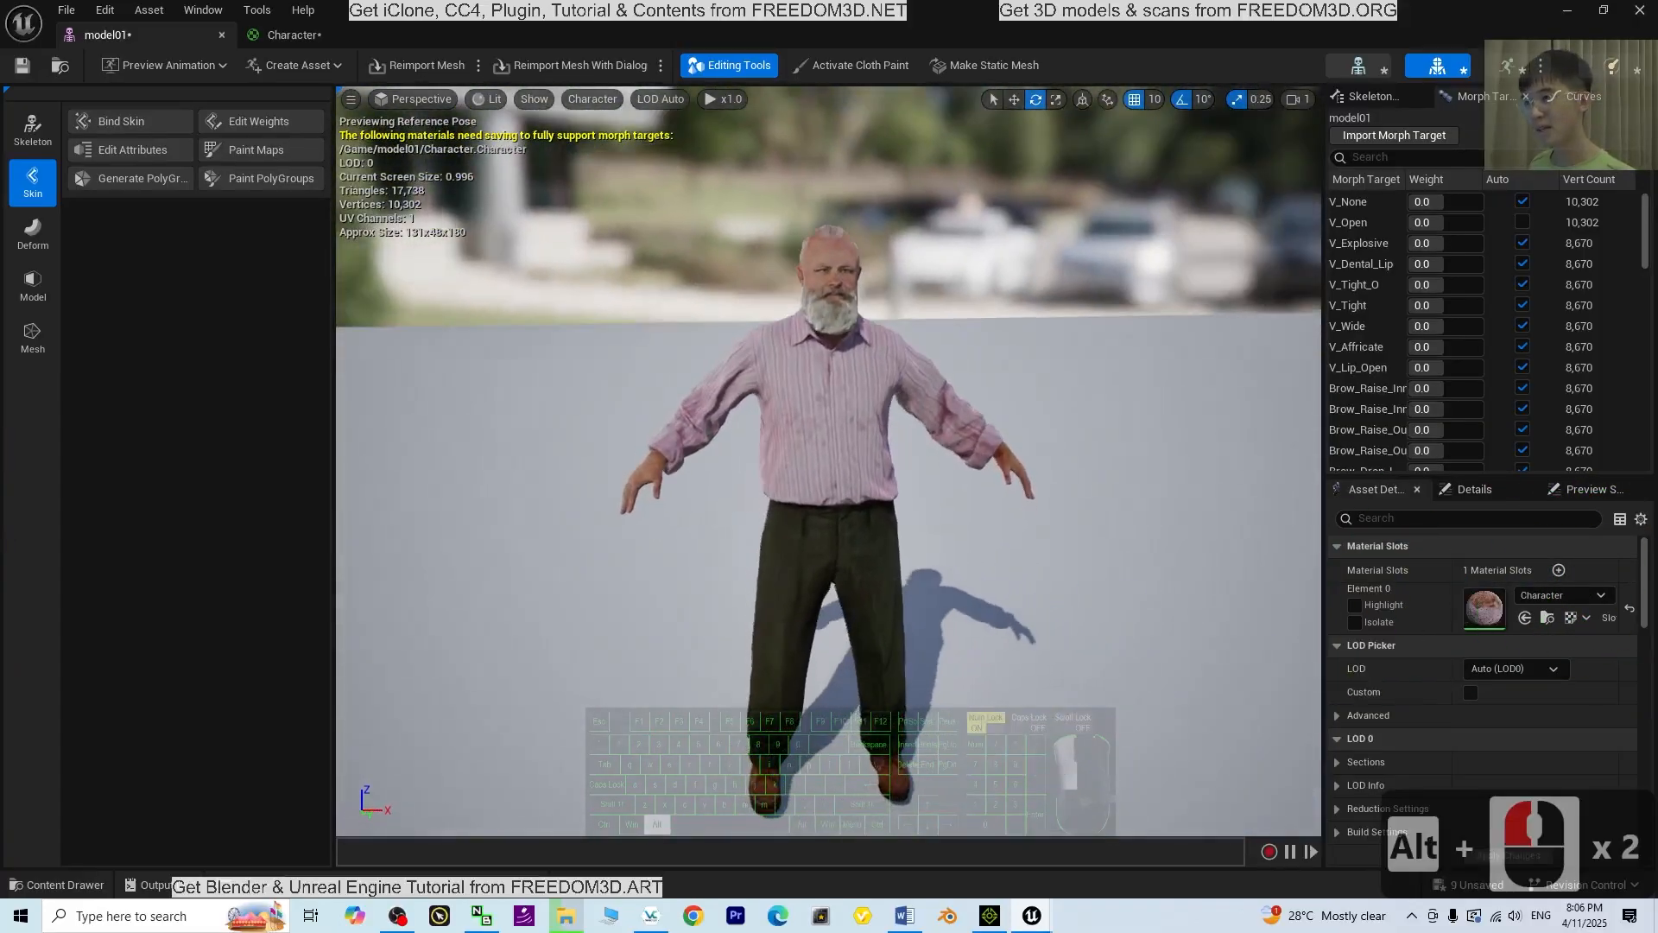
click(988, 917)
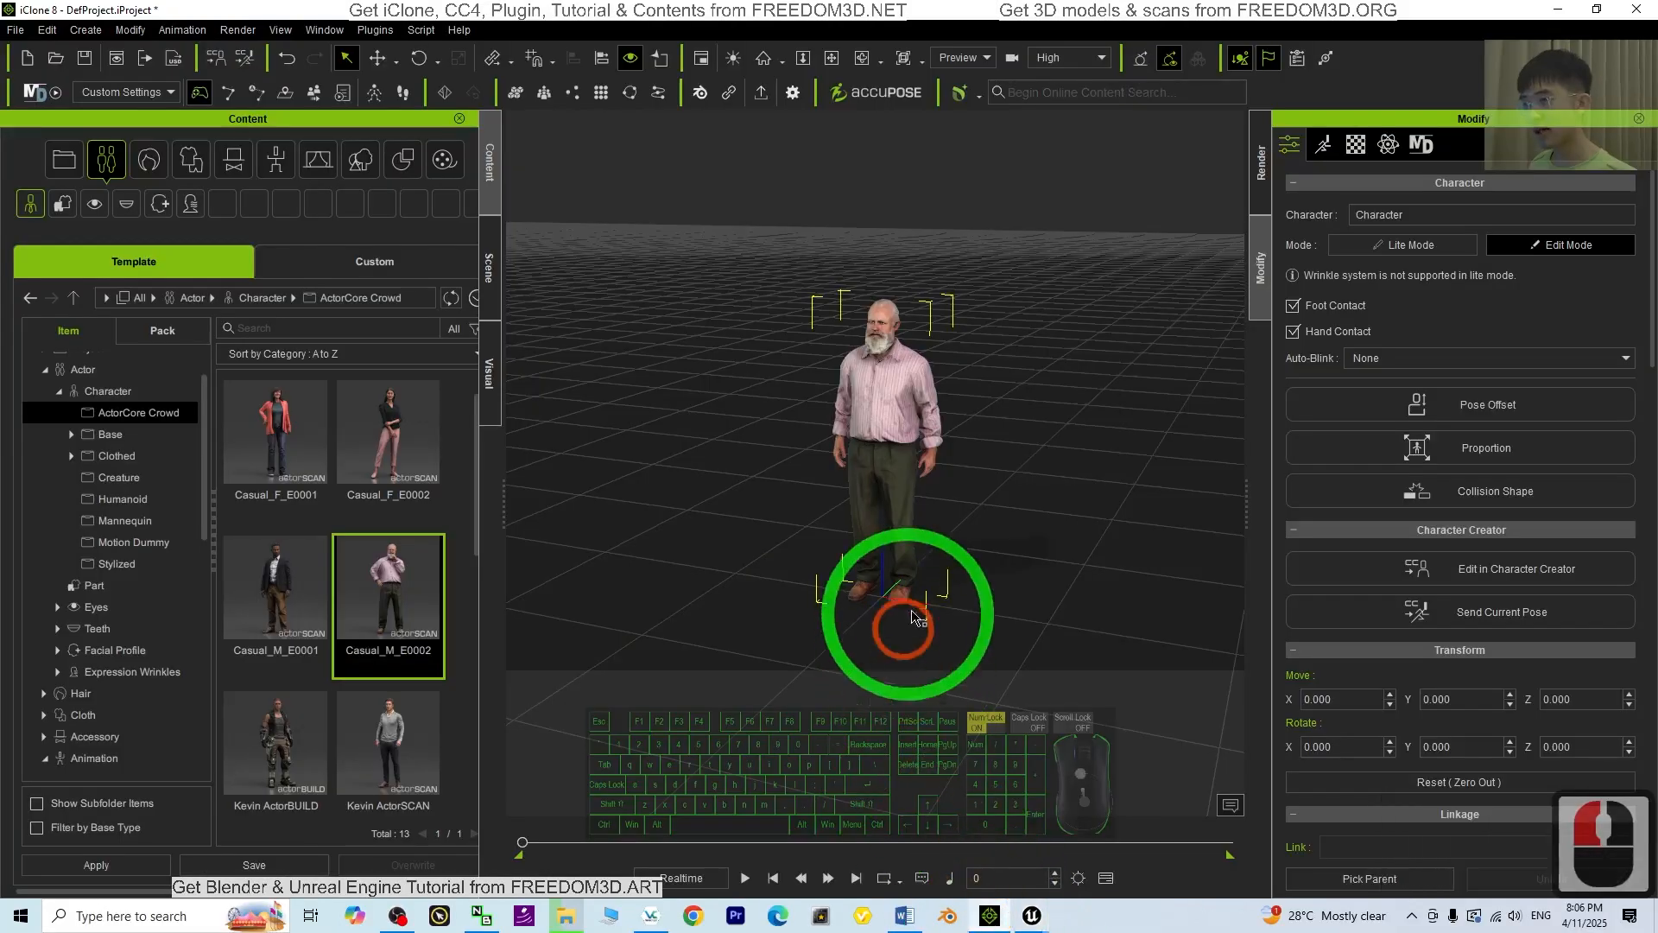
drag(885, 608, 1067, 878)
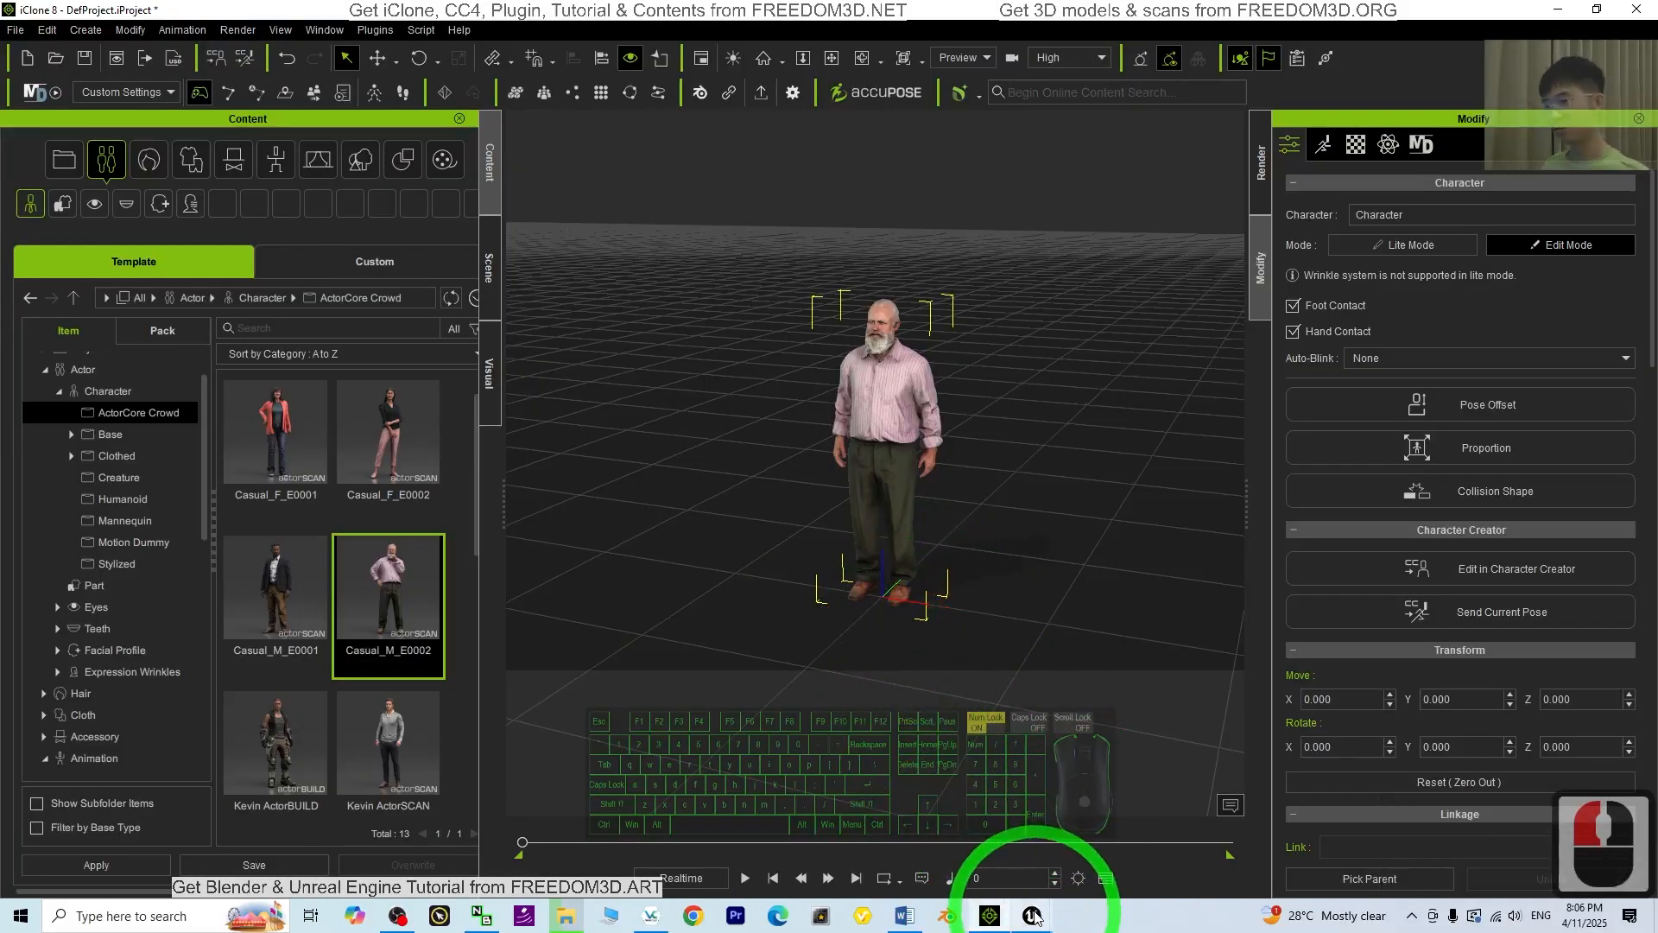